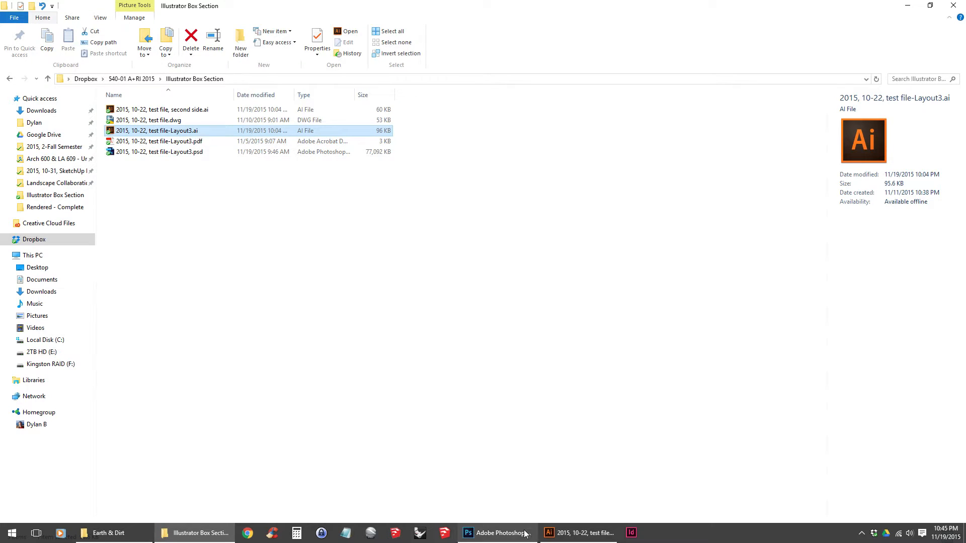
# Open "2015, 10-22, test file-Layout3.ai" and "2015, 10-22, test file, second side.ai" in Photoshop as 300 pixels/inch RGB images.
pyautogui.click(498, 533)
pyautogui.click(196, 532)
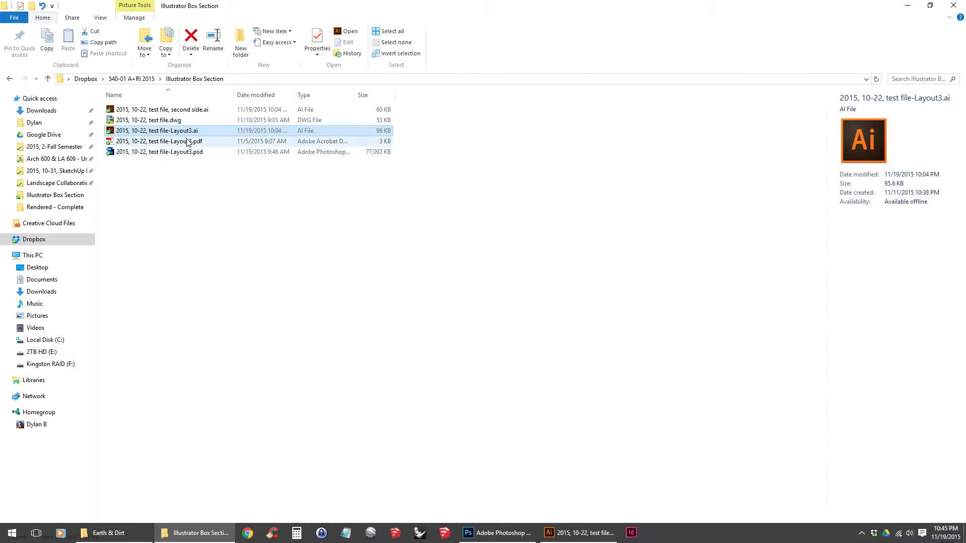
pyautogui.keyDown('ctrl'); pyautogui.click(199, 109); pyautogui.keyUp('ctrl')
pyautogui.moveTo(198, 131); pyautogui.dragTo(472, 308)
pyautogui.moveTo(369, 158); pyautogui.dragTo(456, 158)
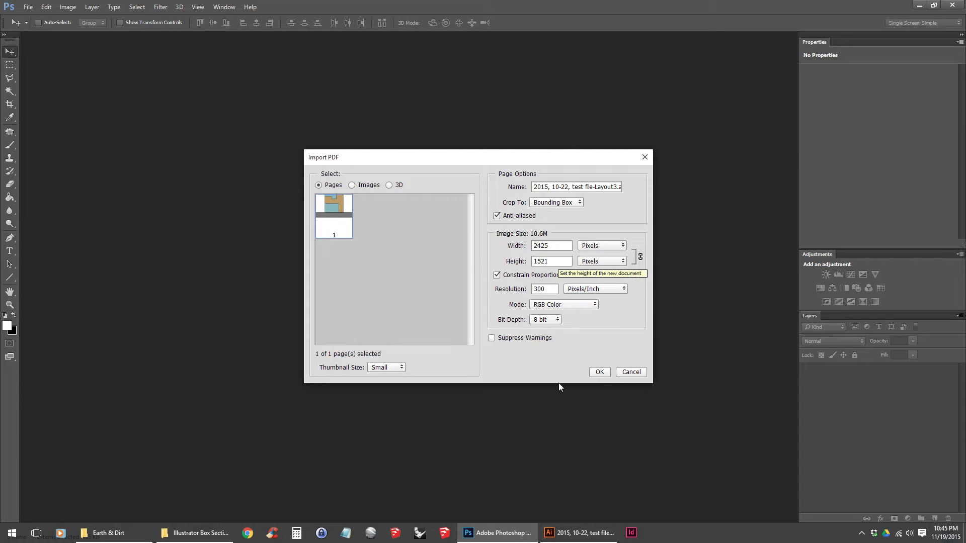
pyautogui.click(602, 374)
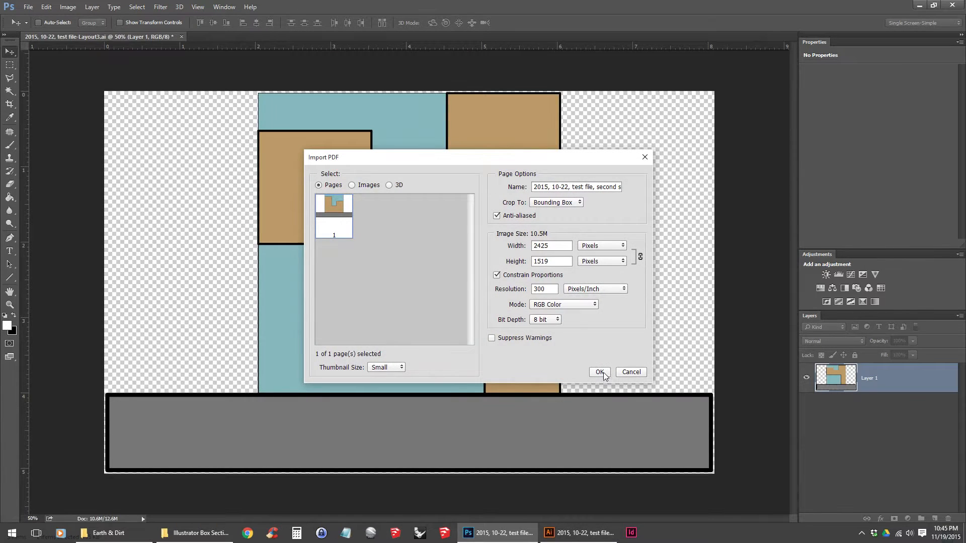
pyautogui.click(600, 373)
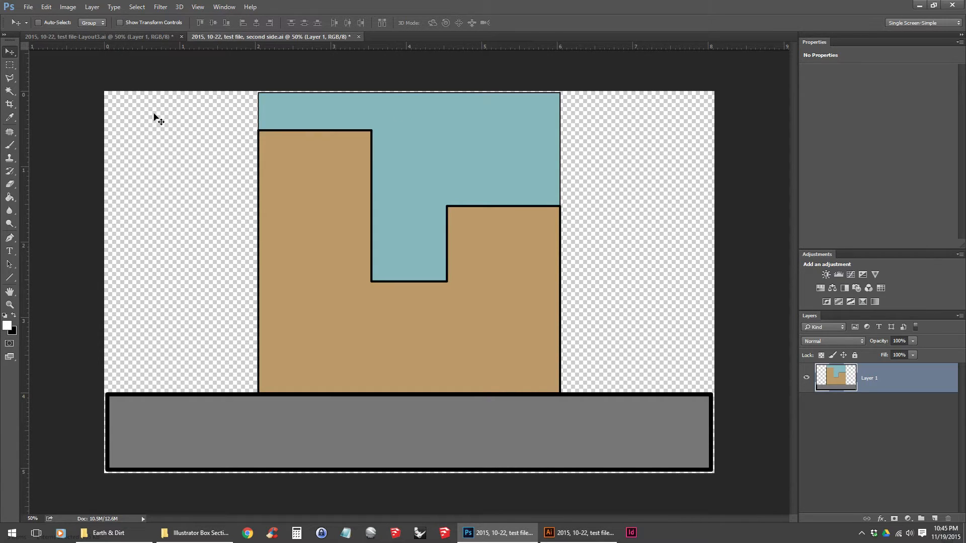
# Duplicate Layer 1 of the second side document into "2015, 10-22, test file-Layout3.ai" as Layer 2 and switch to that document.
pyautogui.click(138, 37)
pyautogui.click(253, 38)
pyautogui.rightClick(894, 387)
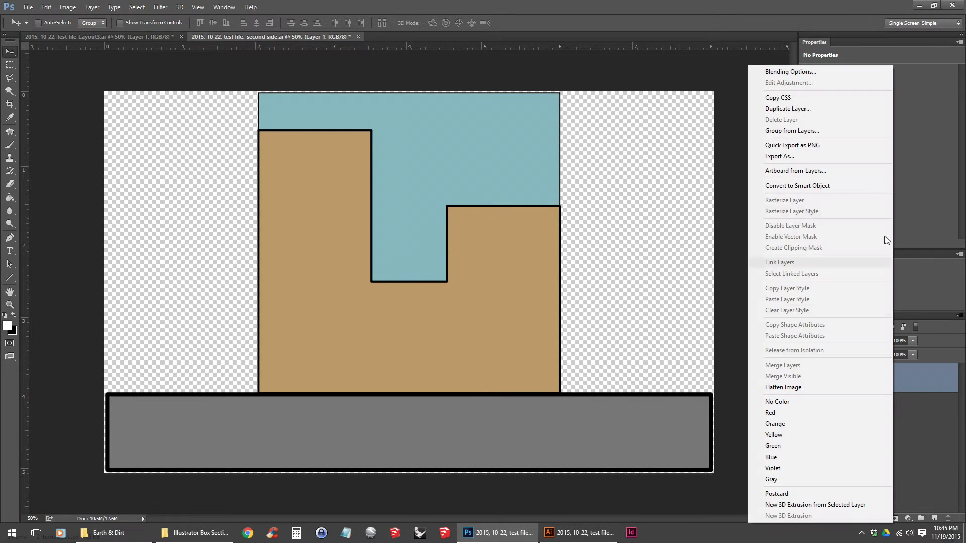
pyautogui.click(859, 104)
pyautogui.click(470, 204)
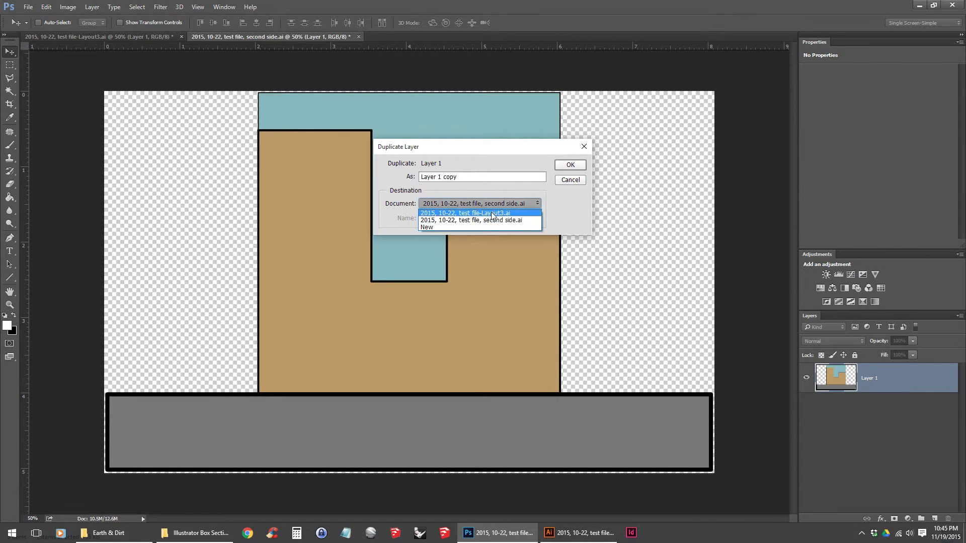
pyautogui.click(470, 213)
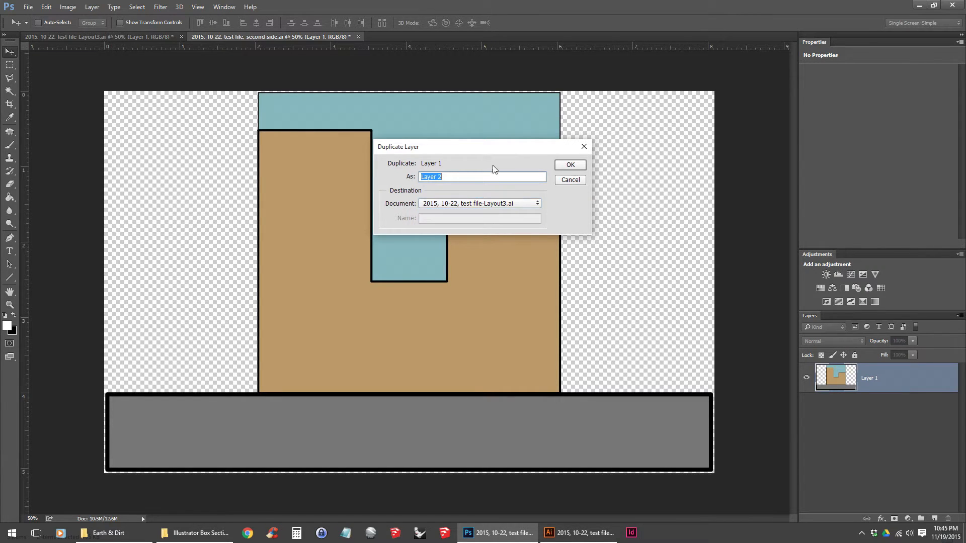
pyautogui.click(578, 165)
pyautogui.click(130, 38)
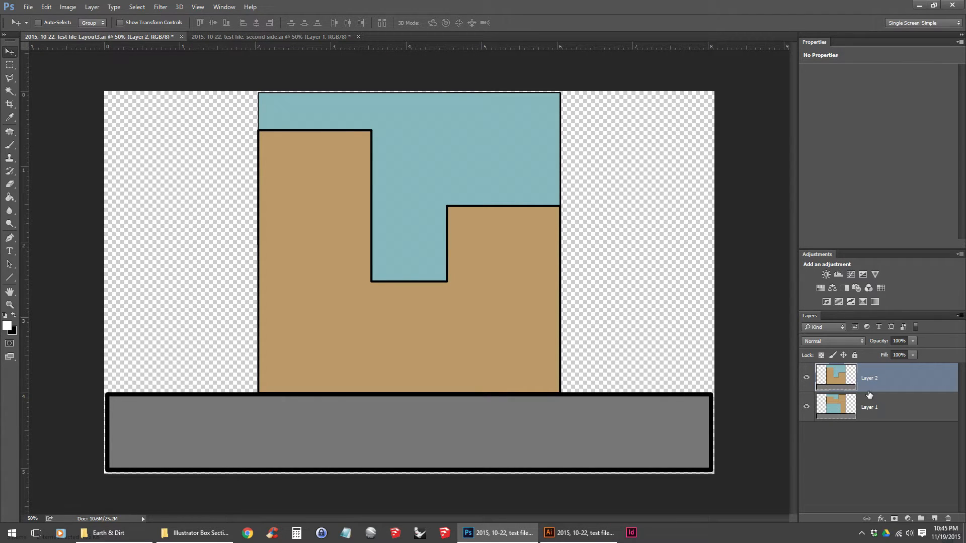
# Resize the canvas to 17 inches wide by 11 inches high, keeping the artwork anchored at the center.
pyautogui.click(68, 7)
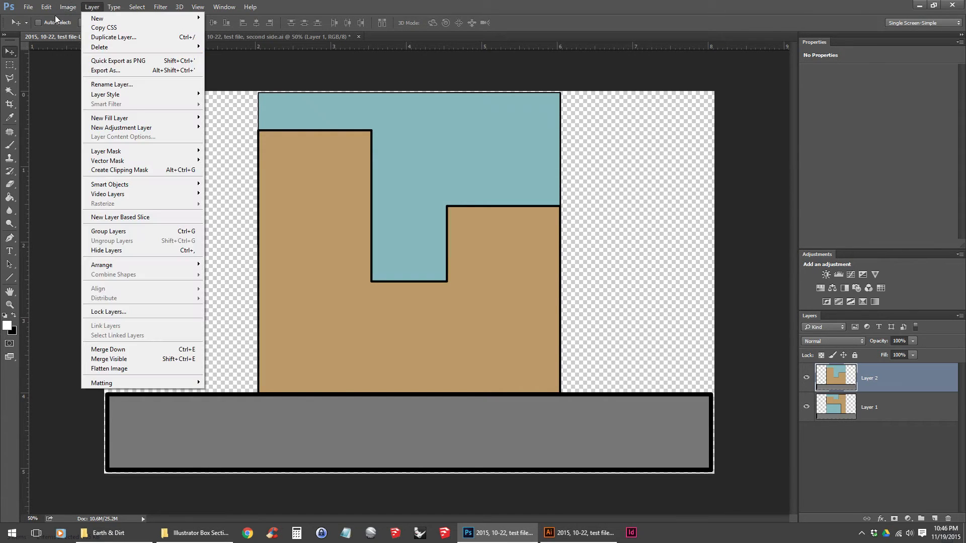
pyautogui.click(96, 89)
pyautogui.click(518, 184)
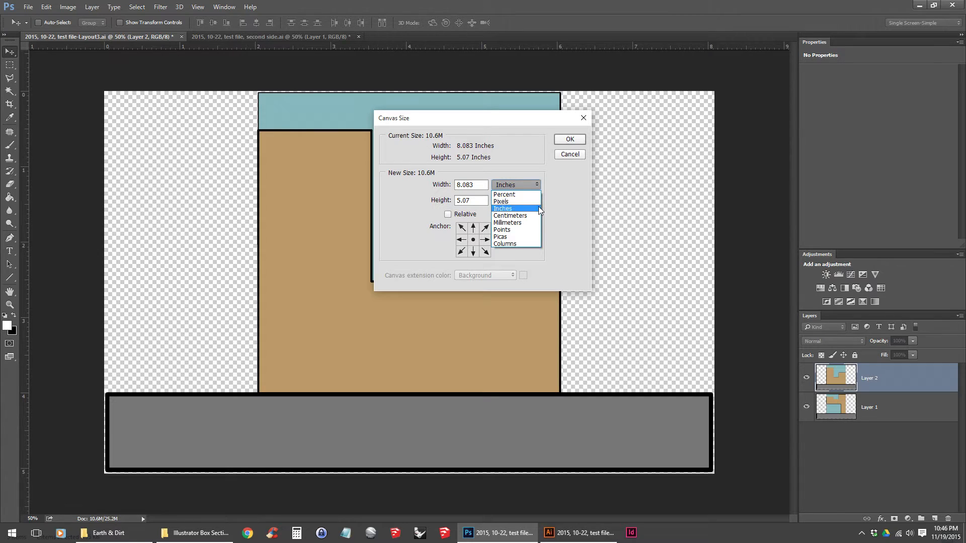
pyautogui.click(490, 205)
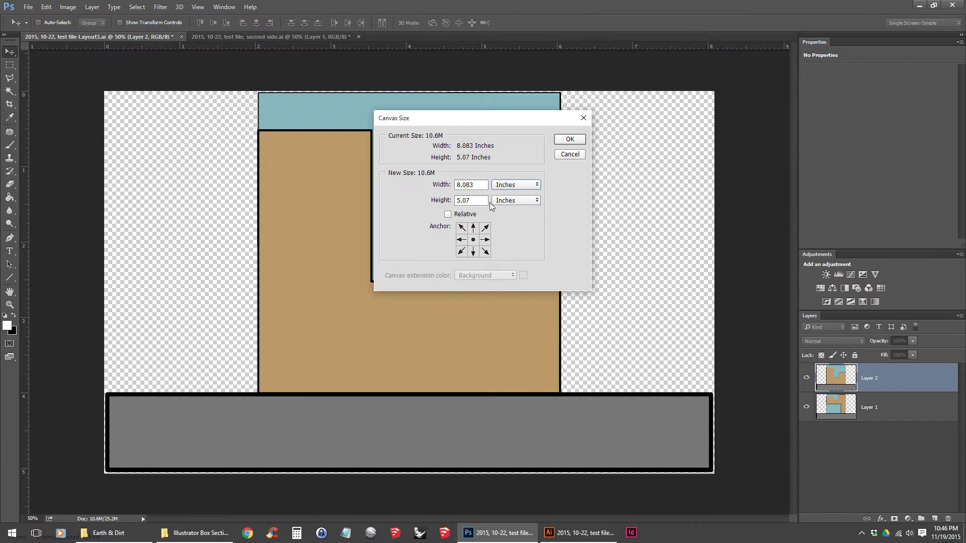
pyautogui.doubleClick(478, 187)
pyautogui.write('17')
pyautogui.press('Tab')
pyautogui.press('Tab')
pyautogui.write('11')
pyautogui.click(570, 140)
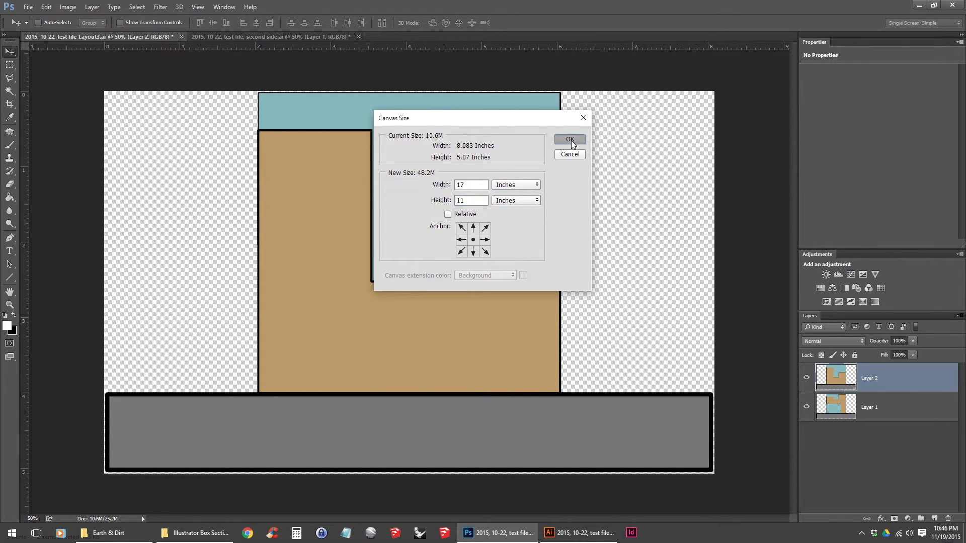
# Set Layer 2's blend mode to Multiply and toggle its visibility off and on to compare the overlapping sections.
pyautogui.scroll(-7, 549, 195)
pyautogui.scroll(2, 451, 251)
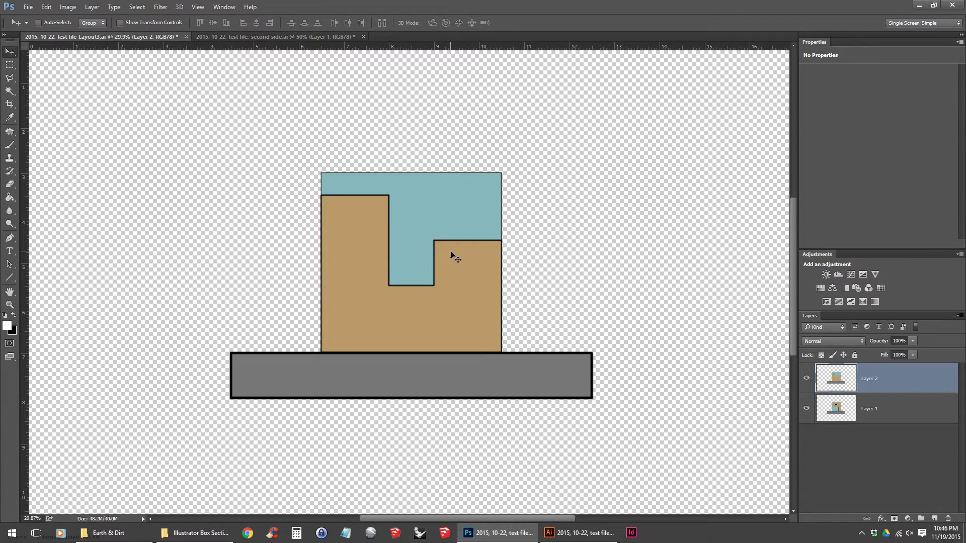
pyautogui.click(829, 343)
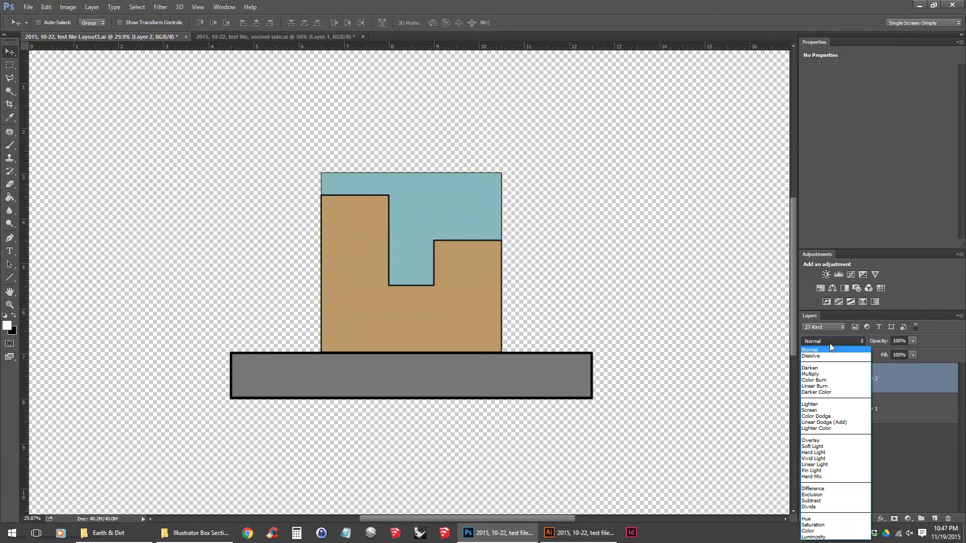
pyautogui.click(829, 374)
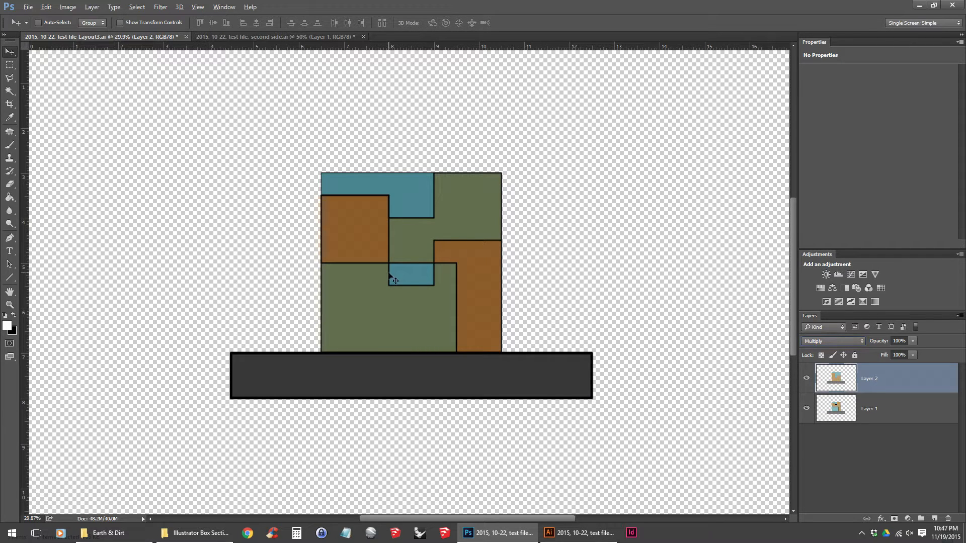
pyautogui.scroll(3, 392, 277)
pyautogui.hscroll(-2, 437, 263)
pyautogui.click(807, 378)
pyautogui.click(807, 378)
# Try the Multiply blend mode on Layer 1 and set it back to Normal.
pyautogui.click(890, 405)
pyautogui.click(891, 378)
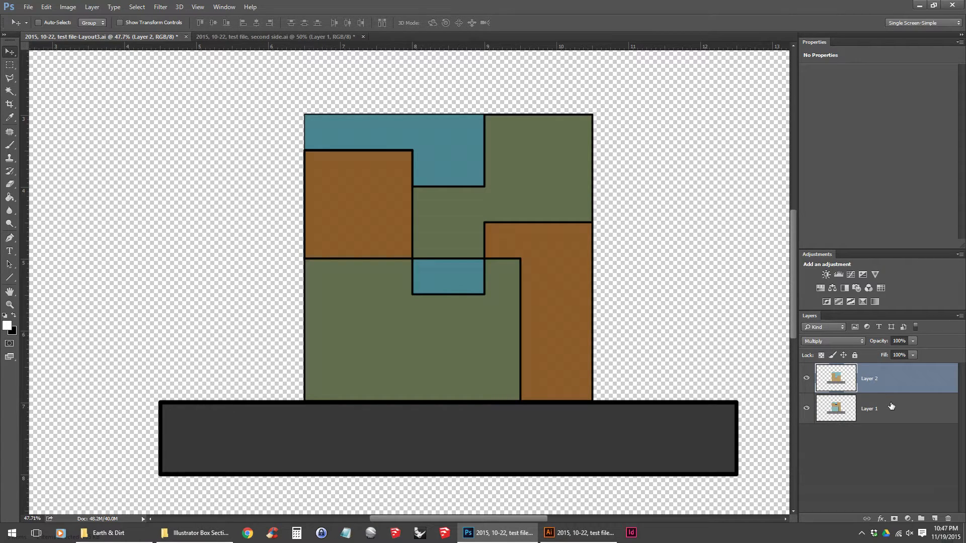
pyautogui.click(876, 410)
pyautogui.click(838, 338)
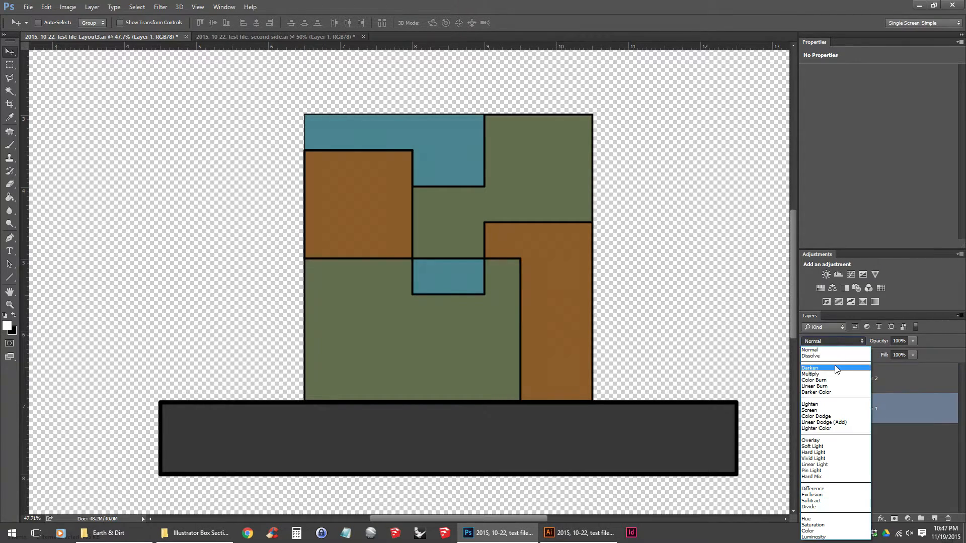
pyautogui.click(838, 369)
pyautogui.moveTo(890, 405)
pyautogui.mouseDown()
pyautogui.moveTo(890, 365)
pyautogui.moveTo(890, 422)
pyautogui.mouseUp()
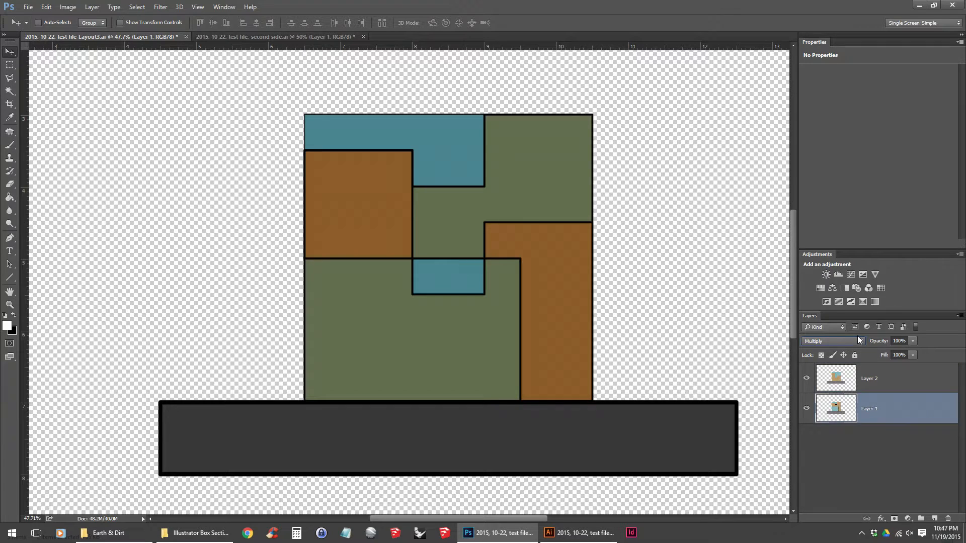
pyautogui.click(859, 340)
pyautogui.click(847, 349)
# Place horizontal guides at 2, 4, 6, 7 and 8 inches and a vertical guide at the canvas center, 8.5 inches.
pyautogui.scroll(-7, 645, 249)
pyautogui.scroll(1, 549, 249)
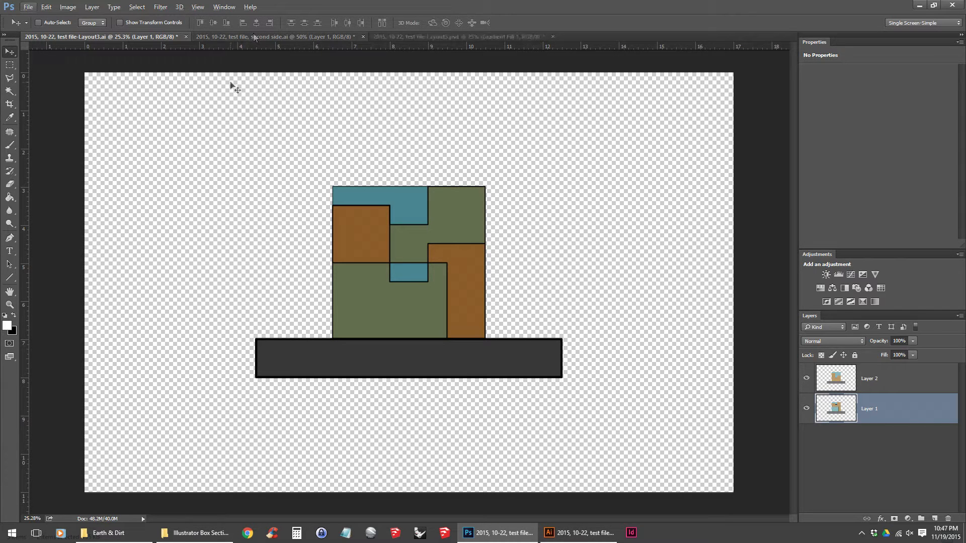
pyautogui.moveTo(253, 48); pyautogui.dragTo(227, 149)
pyautogui.moveTo(247, 48); pyautogui.dragTo(206, 225)
pyautogui.moveTo(227, 47); pyautogui.dragTo(167, 301)
pyautogui.moveTo(243, 47); pyautogui.dragTo(165, 377)
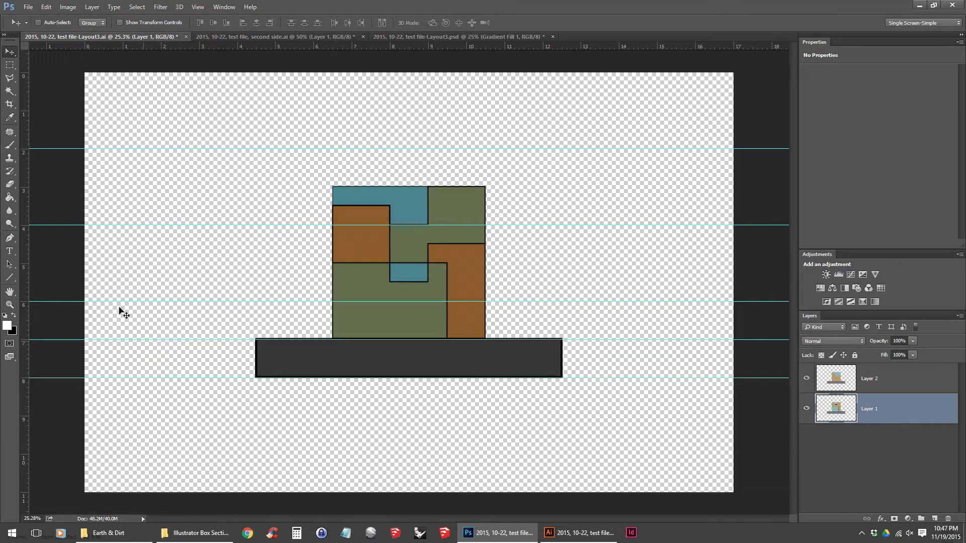
pyautogui.moveTo(27, 253); pyautogui.dragTo(410, 146)
# Add an empty layer above Layer 1, try selecting adjacent and separate layers, and delete the empty layer.
pyautogui.keyDown('shift'); pyautogui.click(879, 384); pyautogui.keyUp('shift')
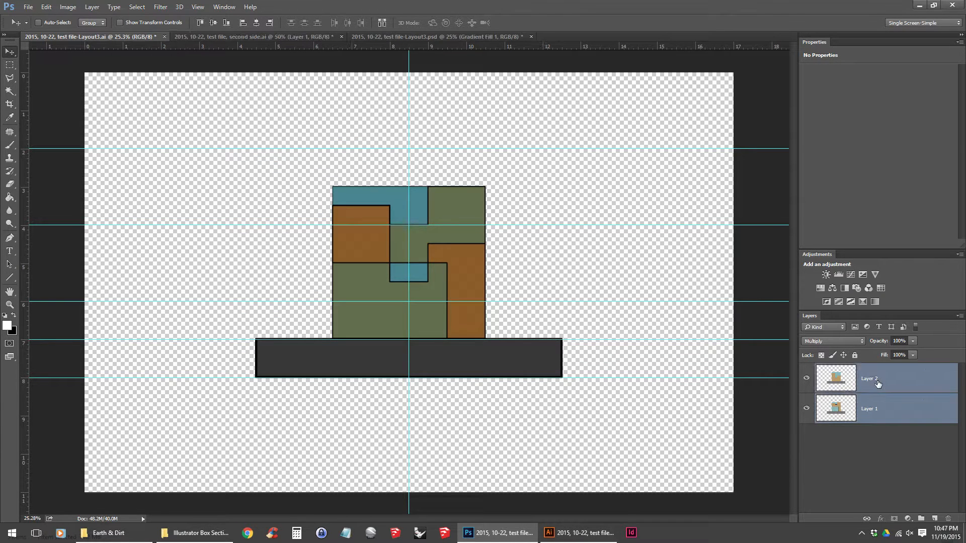
pyautogui.click(898, 404)
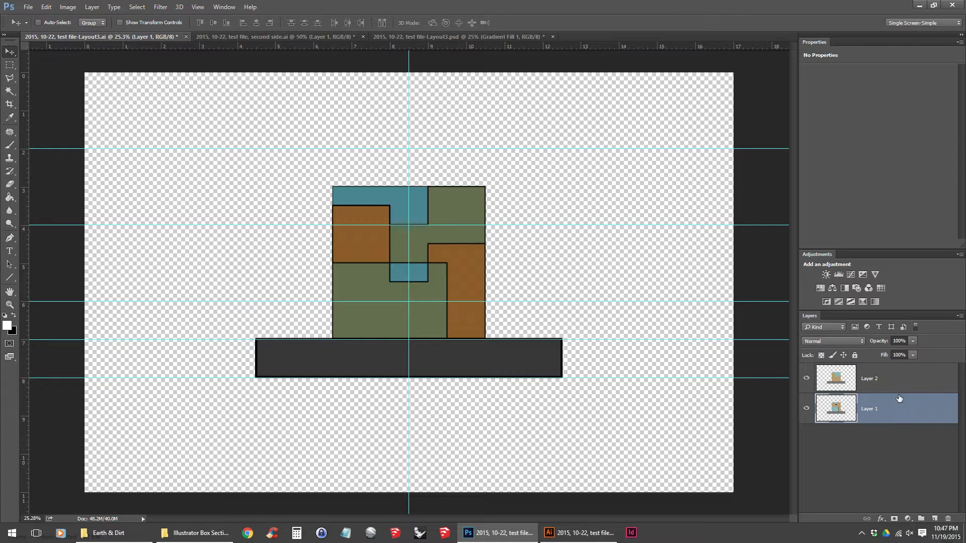
pyautogui.keyDown('shift'); pyautogui.click(899, 380); pyautogui.keyUp('shift')
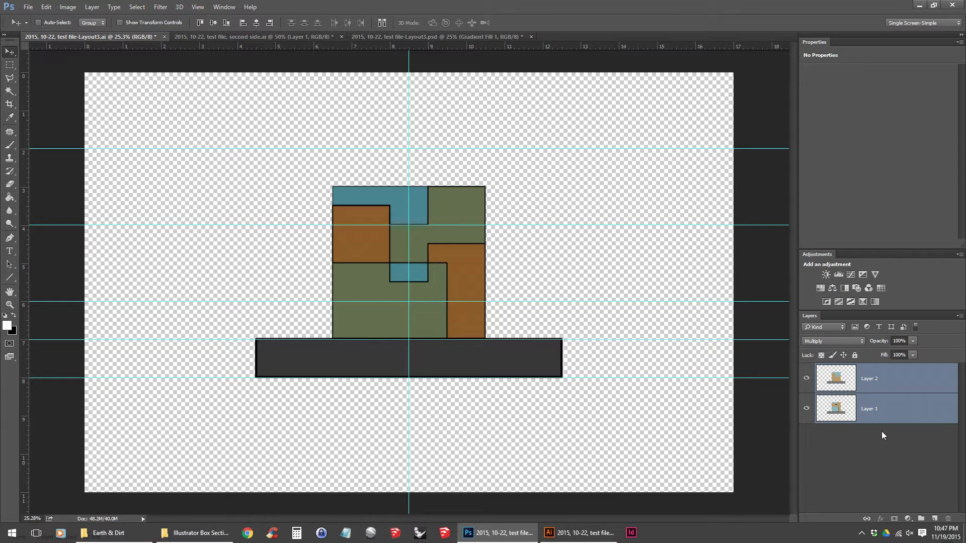
pyautogui.click(891, 404)
pyautogui.click(935, 519)
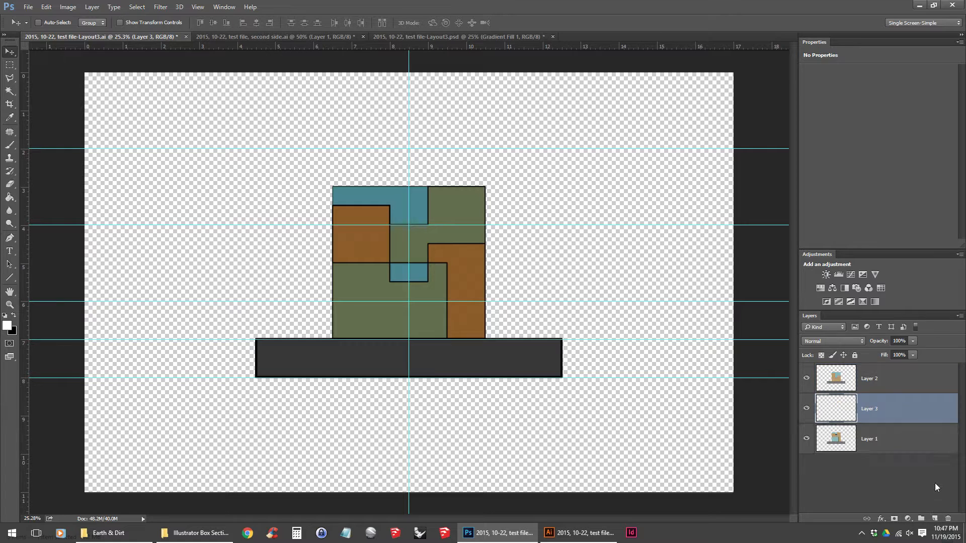
pyautogui.click(903, 383)
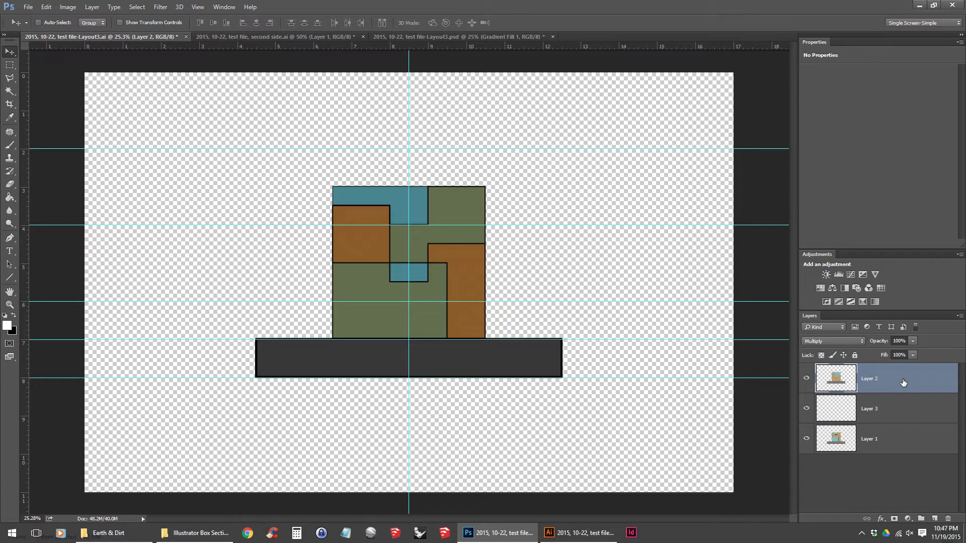
pyautogui.keyDown('shift'); pyautogui.click(902, 440); pyautogui.keyUp('shift')
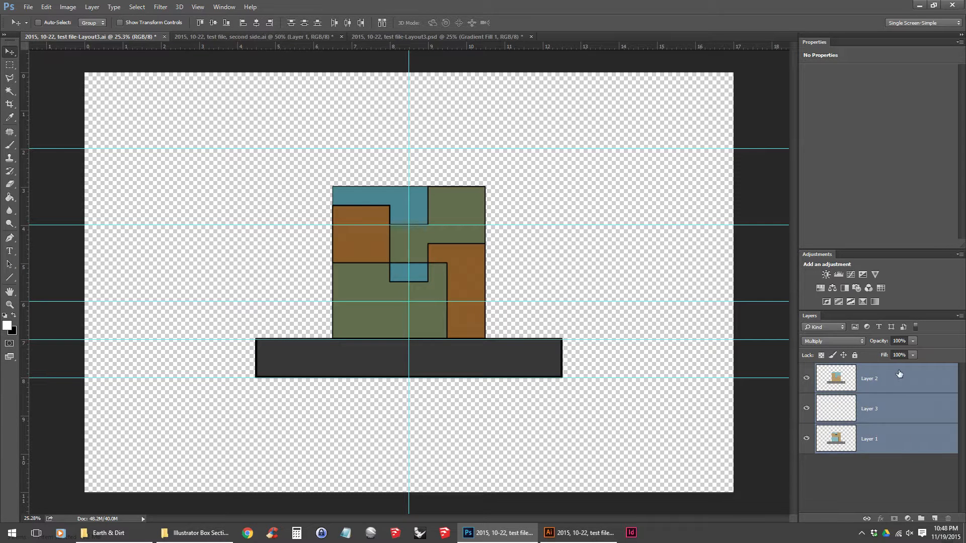
pyautogui.click(900, 377)
pyautogui.keyDown('ctrl'); pyautogui.click(901, 442); pyautogui.keyUp('ctrl')
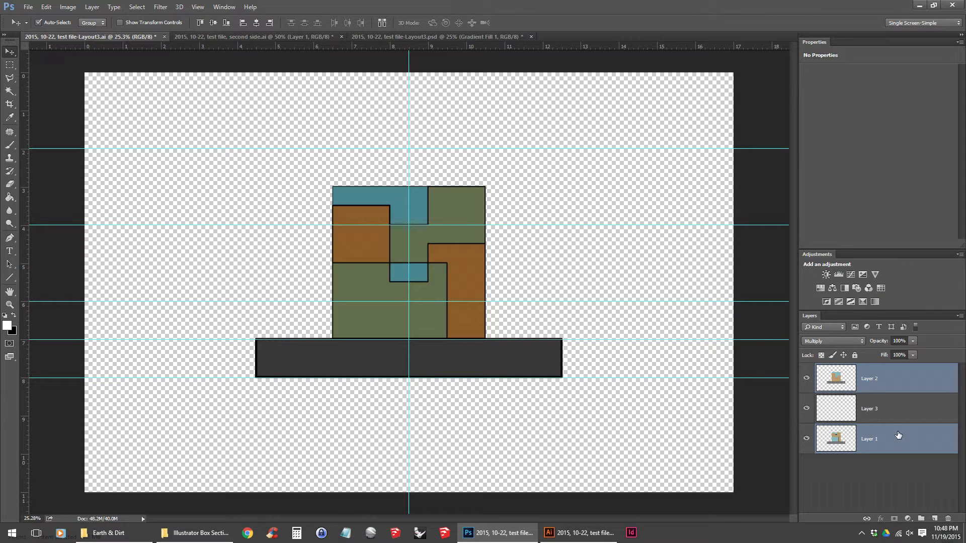
pyautogui.click(914, 410)
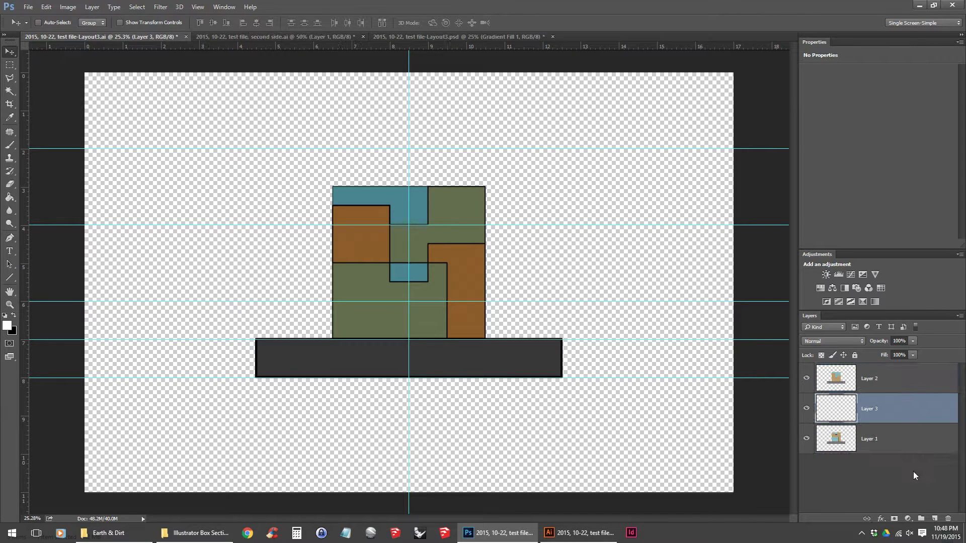
pyautogui.click(948, 519)
pyautogui.click(470, 199)
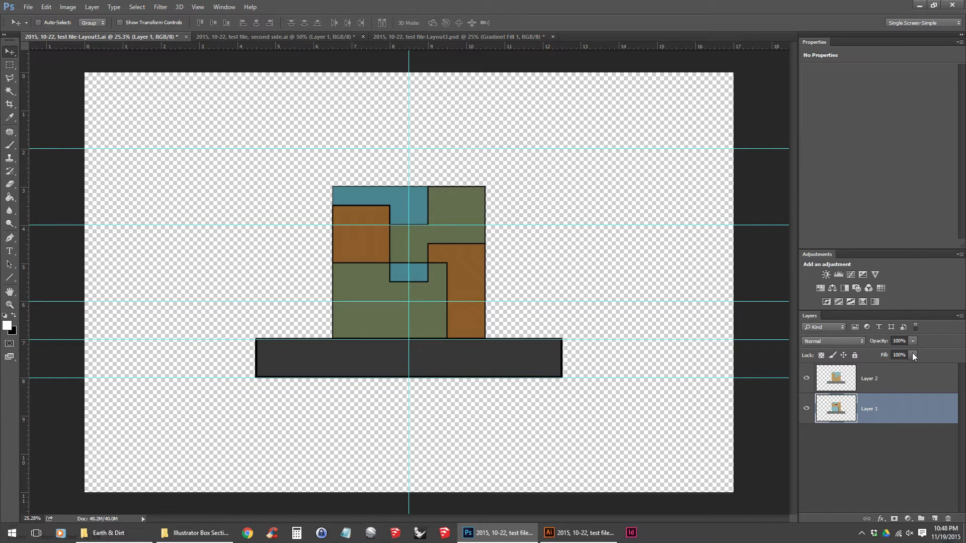
# Select Layer 1 and Layer 2 together and nudge them vertically to align the base block's outline with the 7 and 8 inch guides.
pyautogui.click(901, 374)
pyautogui.keyDown('shift'); pyautogui.click(903, 408); pyautogui.keyUp('shift')
pyautogui.scroll(5, 442, 355)
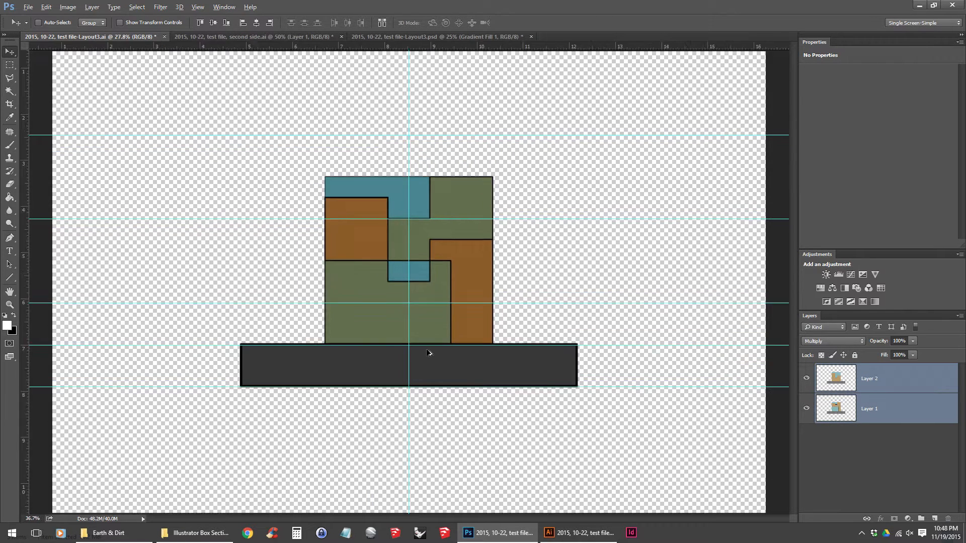
pyautogui.moveTo(495, 386); pyautogui.dragTo(440, 293)
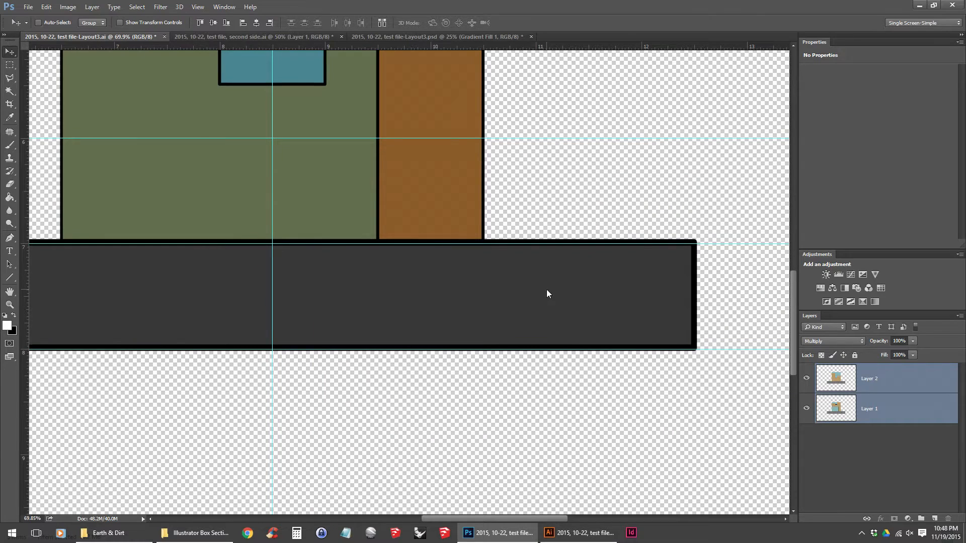
pyautogui.press('Down')
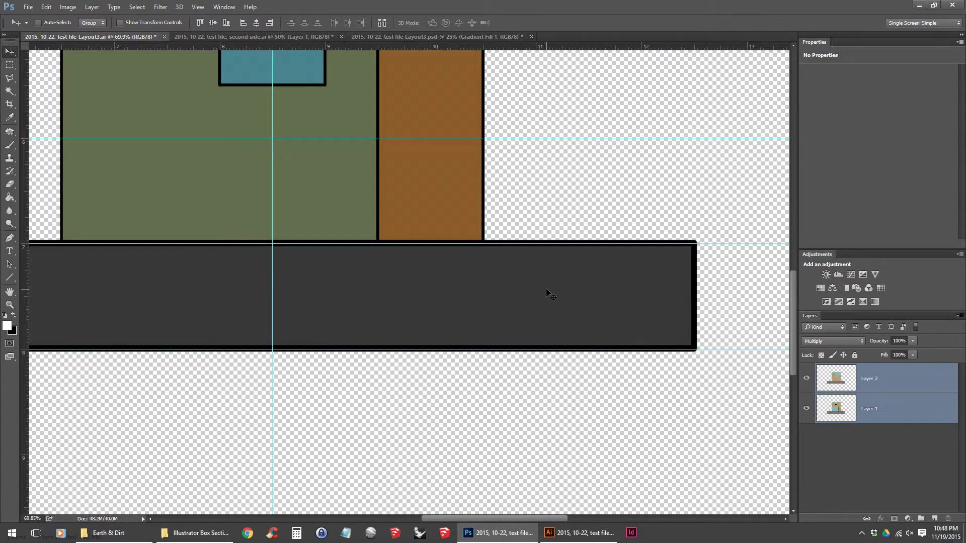
pyautogui.press('Down')
pyautogui.press('Up')
pyautogui.press('Up')
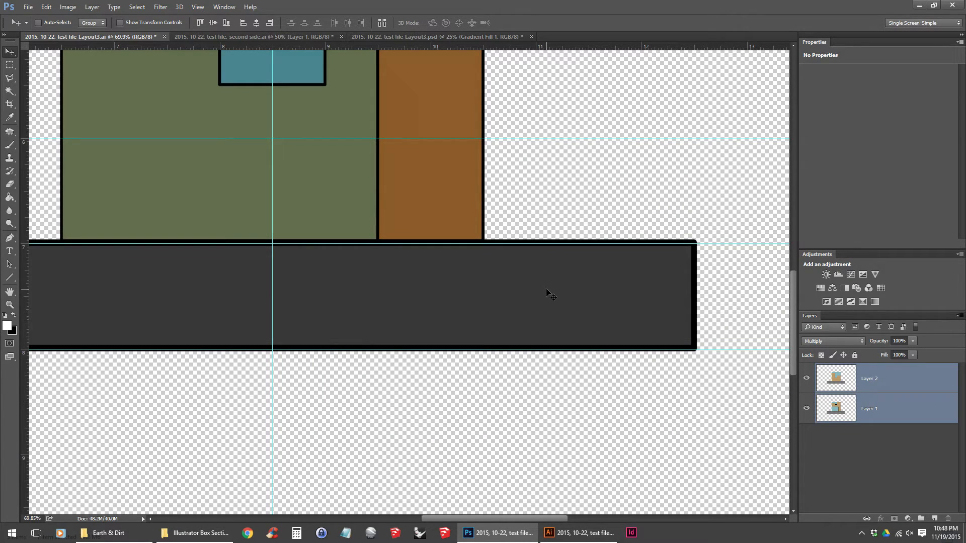
pyautogui.press('Down')
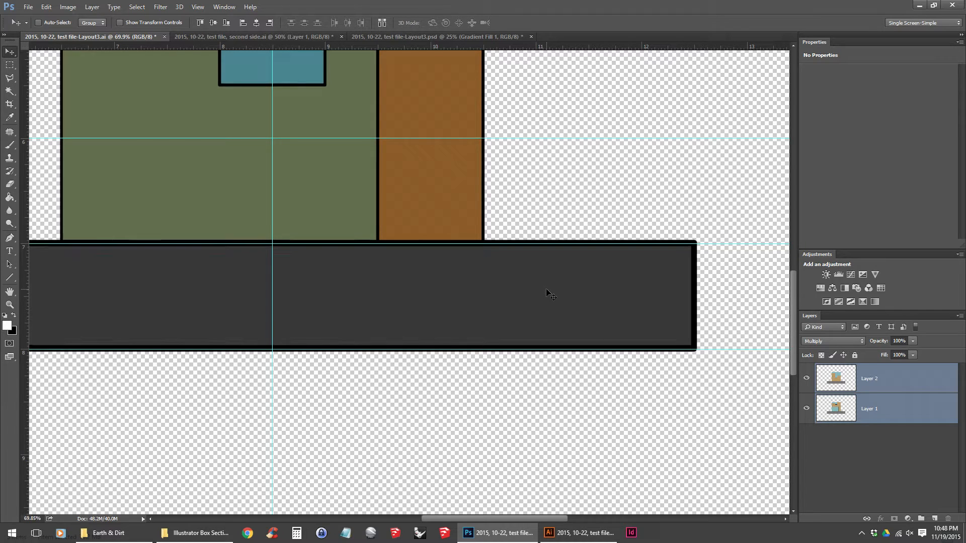
pyautogui.press('Down')
# Nudge both selected layers sideways to fine-tune the artwork's horizontal position against the vertical center guide.
pyautogui.press('Right')
pyautogui.press('Left')
pyautogui.press('Left')
pyautogui.press('Left')
pyautogui.press('Right')
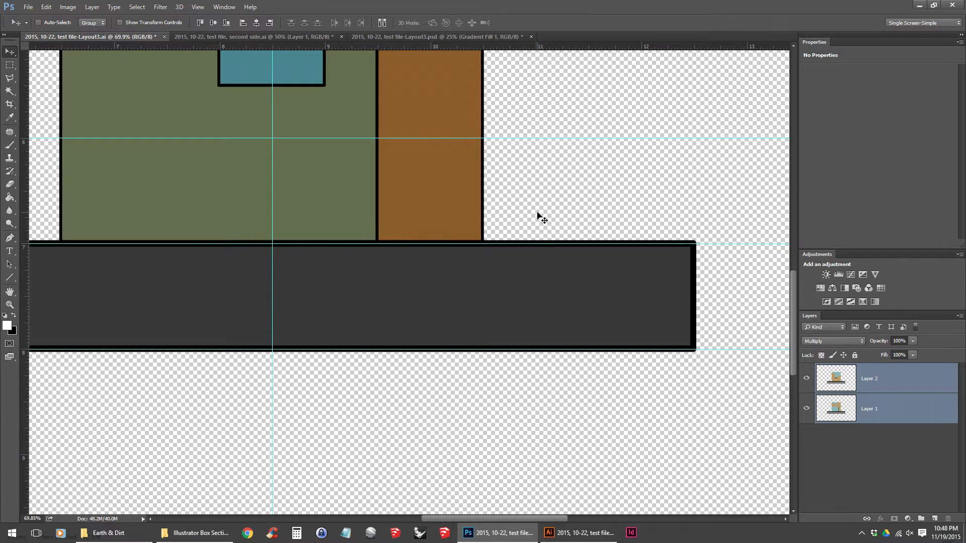
# Put Layer 1 and Layer 2 together in a new layer group and expand it.
pyautogui.scroll(-5, 541, 217)
pyautogui.scroll(-1, 463, 267)
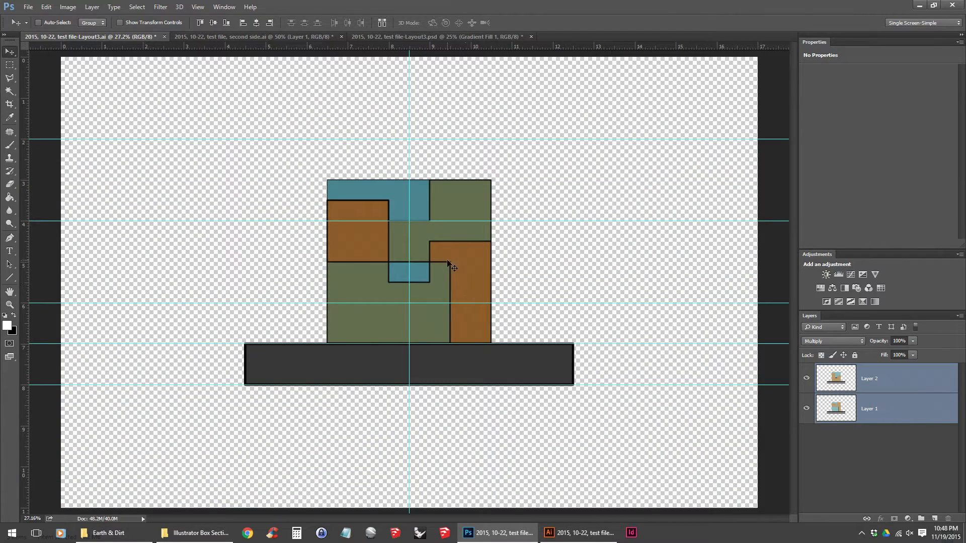
pyautogui.moveTo(444, 265); pyautogui.dragTo(421, 274)
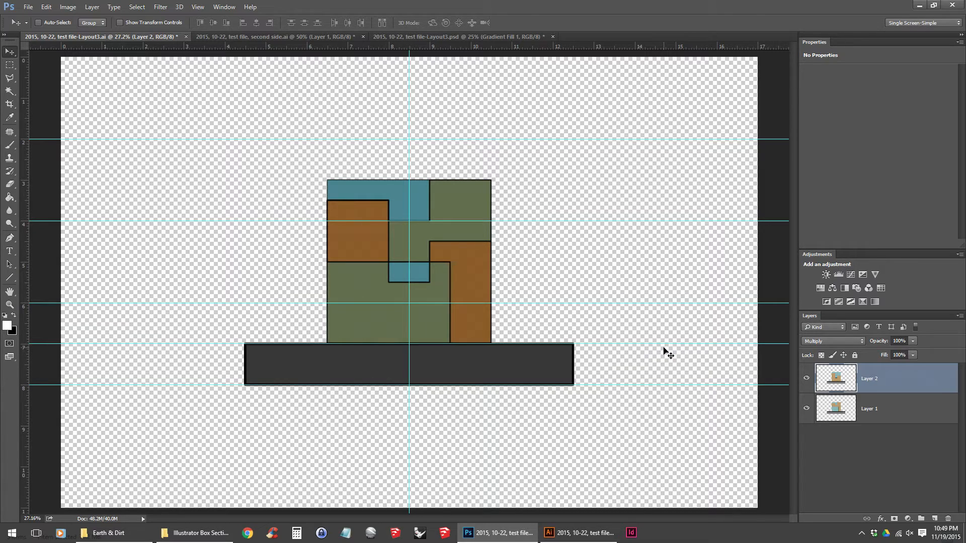
pyautogui.keyDown('shift'); pyautogui.click(923, 412); pyautogui.keyUp('shift')
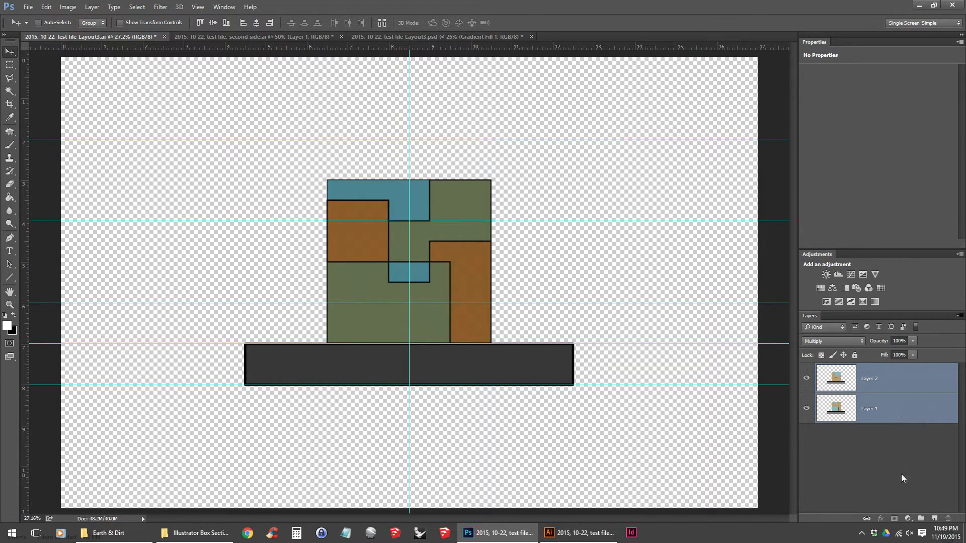
pyautogui.click(921, 519)
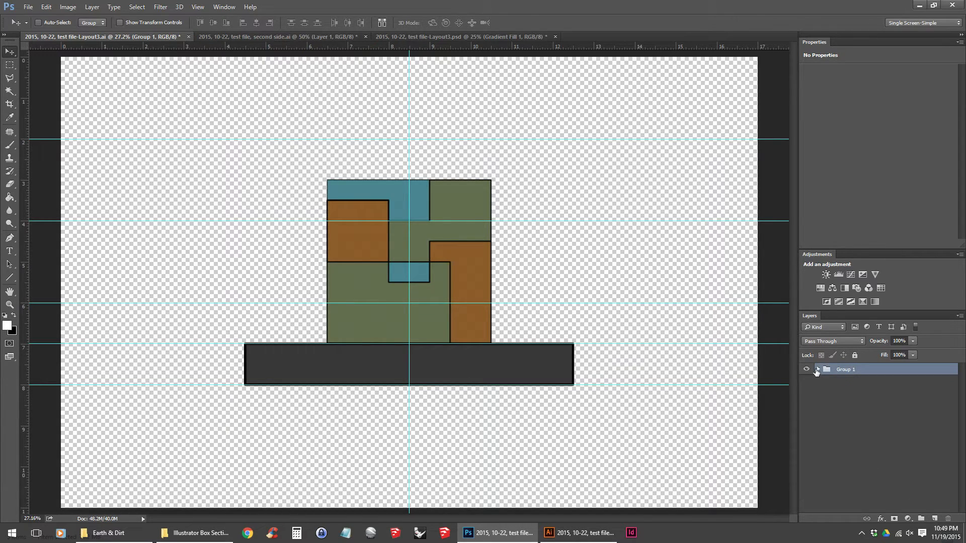
pyautogui.click(818, 370)
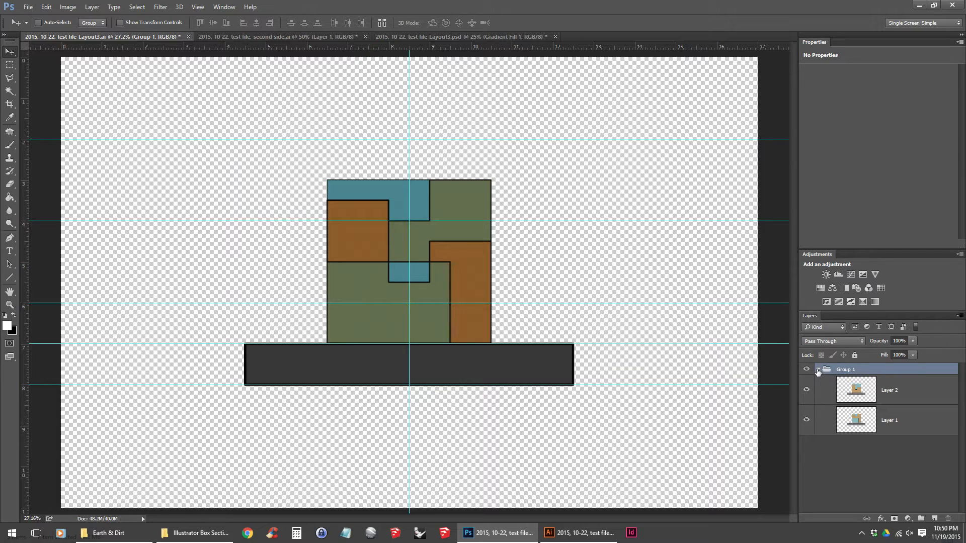
# Rename the group holding the two drawings as BASE FILES and collapse it.
pyautogui.doubleClick(849, 370)
pyautogui.moveTo(868, 370); pyautogui.dragTo(778, 374)
pyautogui.write('BASE F')
pyautogui.press('Return')
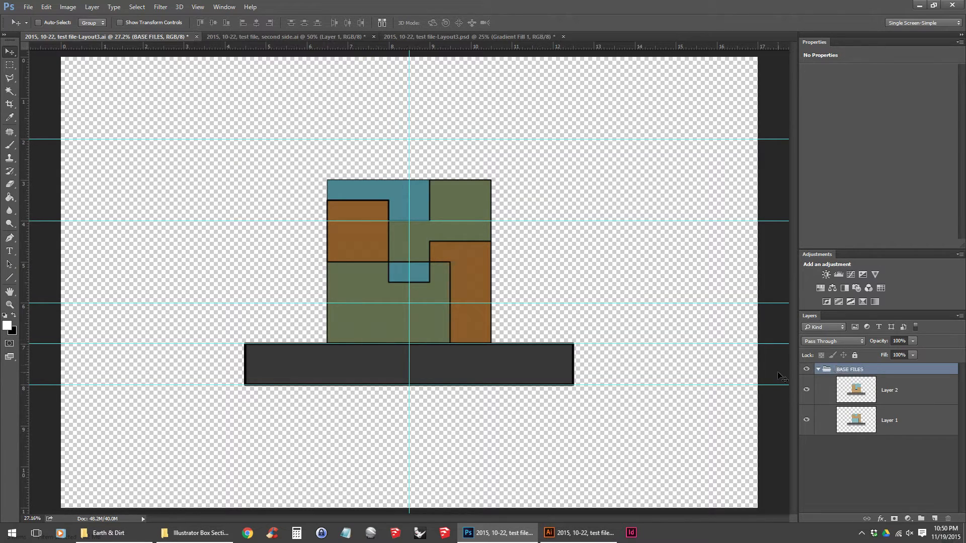
pyautogui.click(820, 370)
# Add five new empty layer groups above the BASE FILES group.
pyautogui.click(921, 518)
pyautogui.click(922, 519)
pyautogui.click(921, 519)
pyautogui.click(921, 518)
pyautogui.click(921, 518)
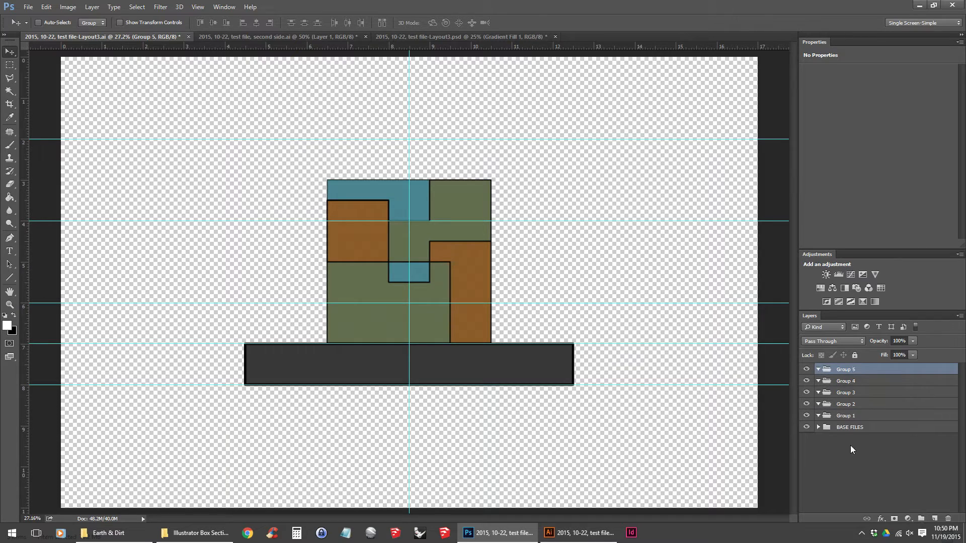
# Rename the lowest new group, directly above BASE FILES, as SKY in capital letters.
pyautogui.doubleClick(847, 416)
pyautogui.write('sky')
pyautogui.press('Return')
pyautogui.doubleClick(841, 416)
pyautogui.write('SKY')
pyautogui.press('Return')
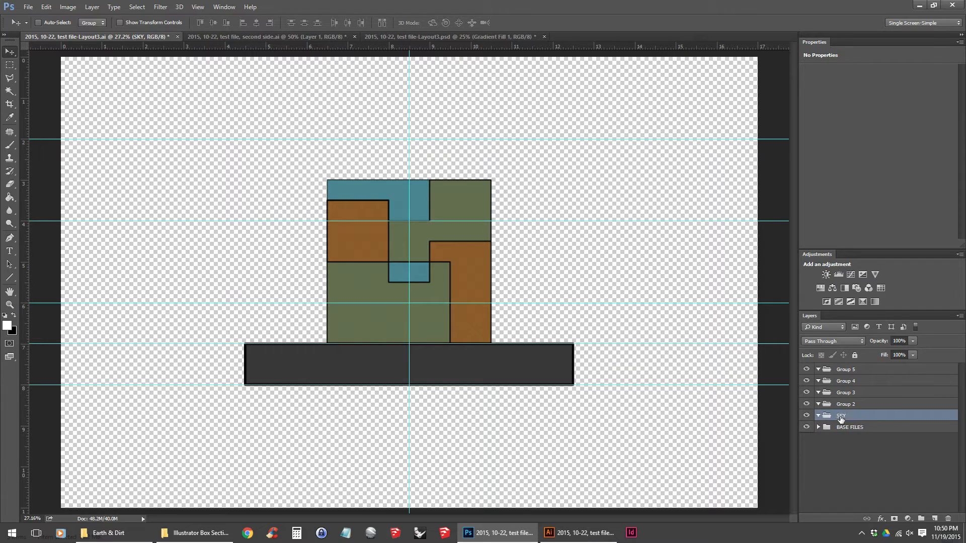
# Rename Group 2, Group 3 and Group 4 as GROUND, PEOPLE and TREES.
pyautogui.doubleClick(852, 405)
pyautogui.write('ROUND')
pyautogui.press('Return')
pyautogui.doubleClick(849, 393)
pyautogui.write('PEOPLE')
pyautogui.press('Return')
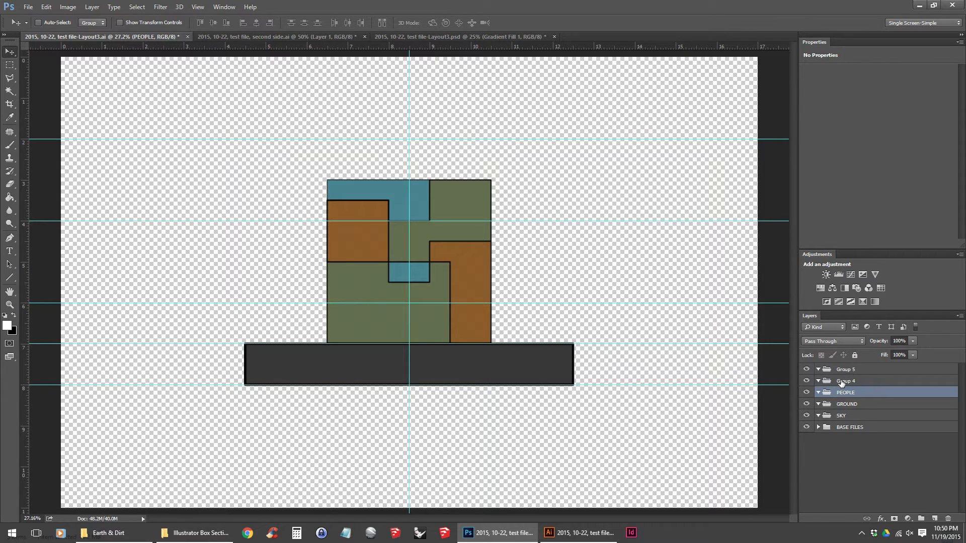
pyautogui.doubleClick(843, 380)
pyautogui.write('TREES')
pyautogui.press('Return')
# Delete the spare Group 5 and reorder the stack so BASE FILES sits between PEOPLE and GROUND.
pyautogui.click(878, 370)
pyautogui.press('Delete')
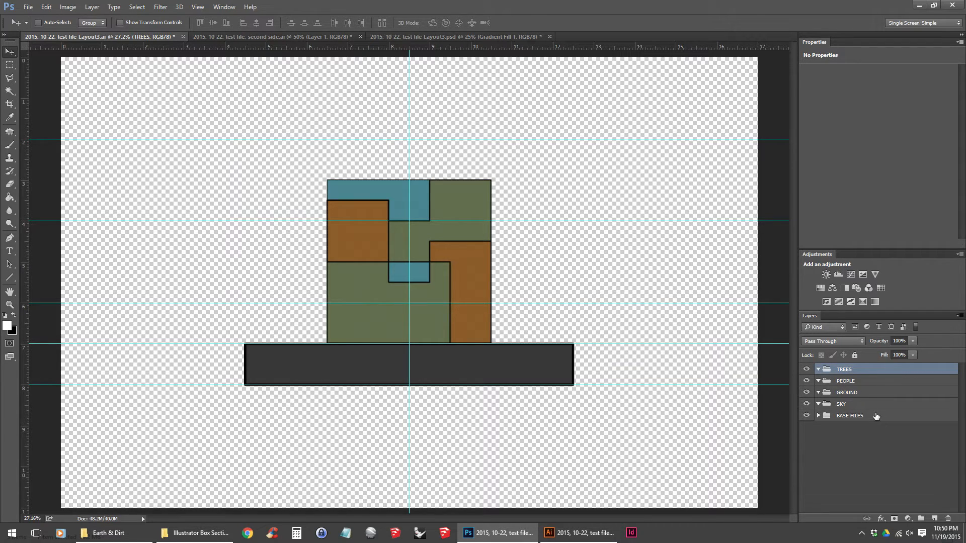
pyautogui.moveTo(869, 404)
pyautogui.mouseDown()
pyautogui.moveTo(870, 423)
pyautogui.moveTo(875, 402)
pyautogui.moveTo(876, 411)
pyautogui.mouseUp()
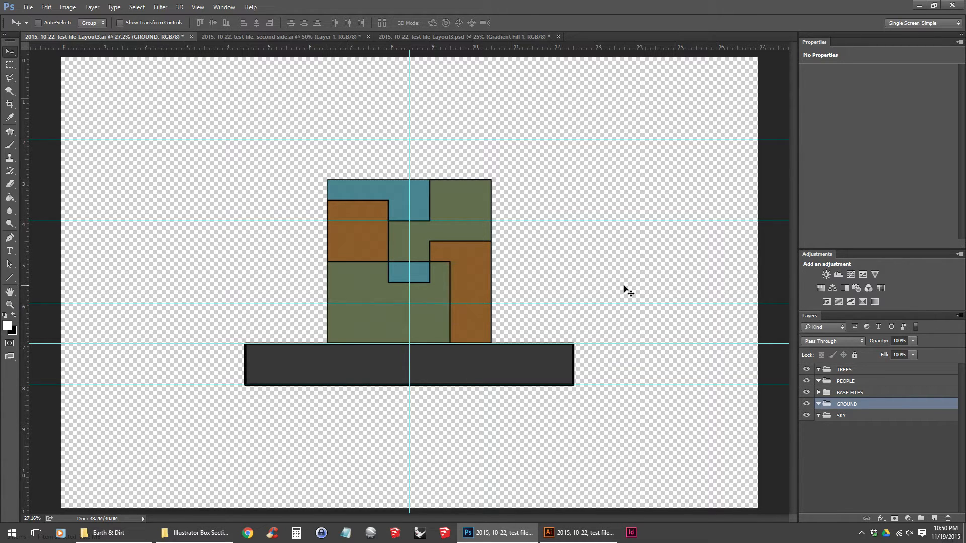
# Save the document as "2015, 11-19, section.psd" in the Illustrator Box Section folder with Maximize Compatibility on.
pyautogui.click(28, 7)
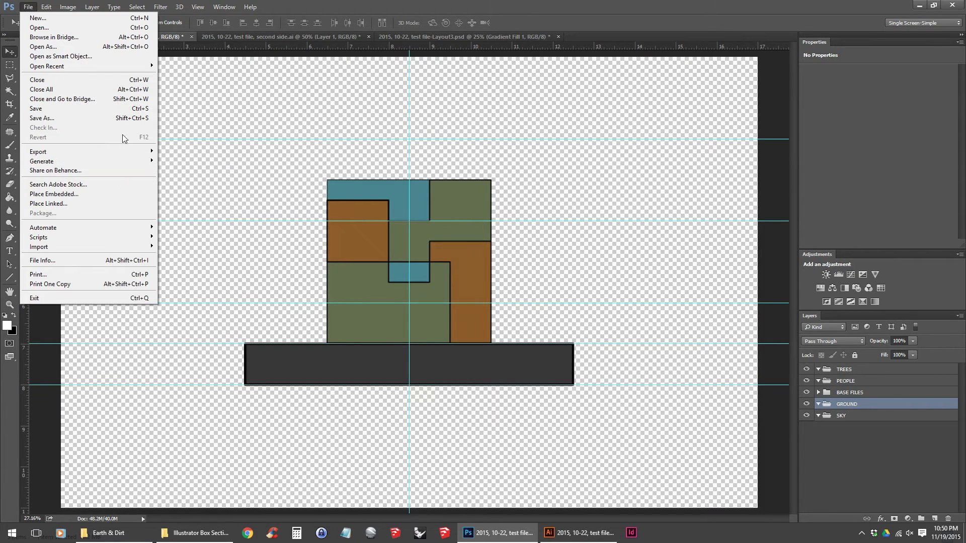
pyautogui.click(120, 118)
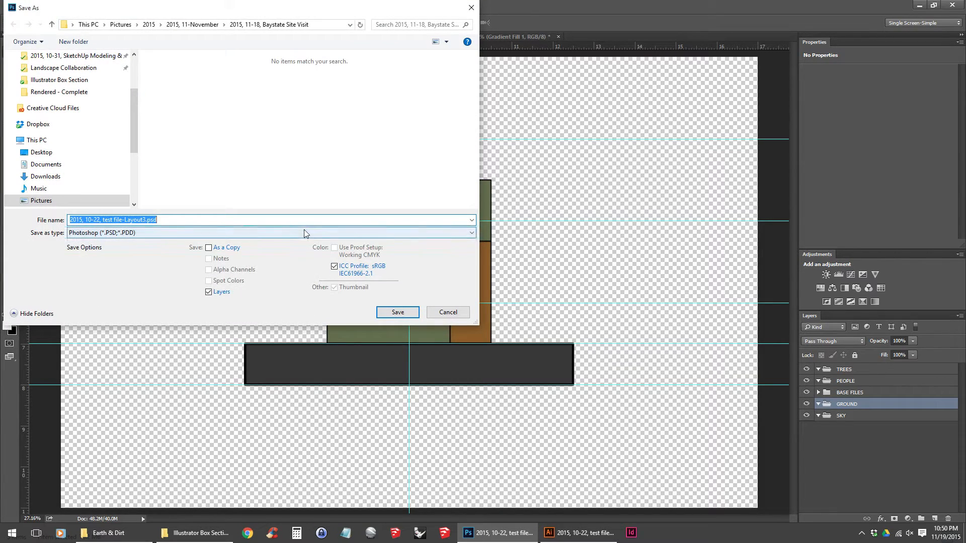
pyautogui.scroll(1, 84, 142)
pyautogui.click(76, 116)
pyautogui.click(244, 217)
pyautogui.write('2015,')
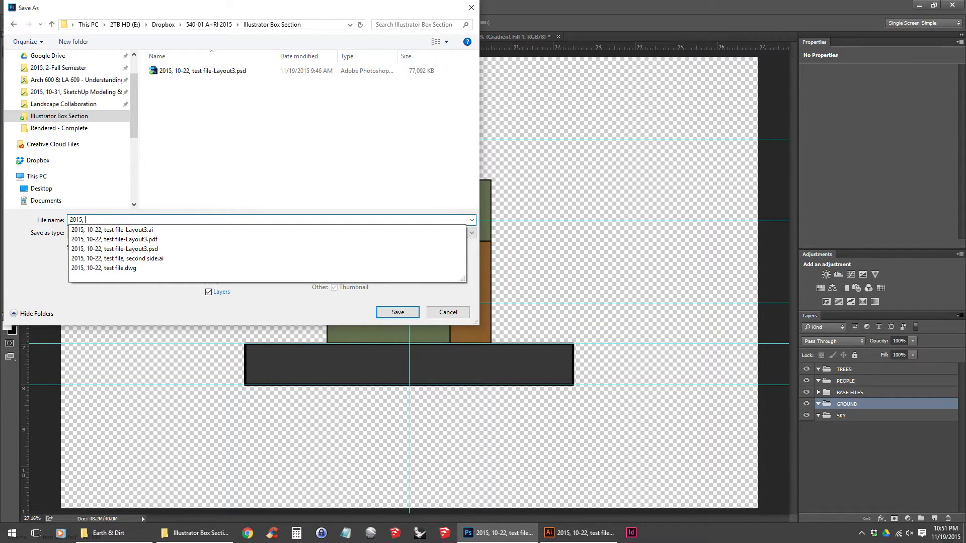
pyautogui.write(' 11-19,')
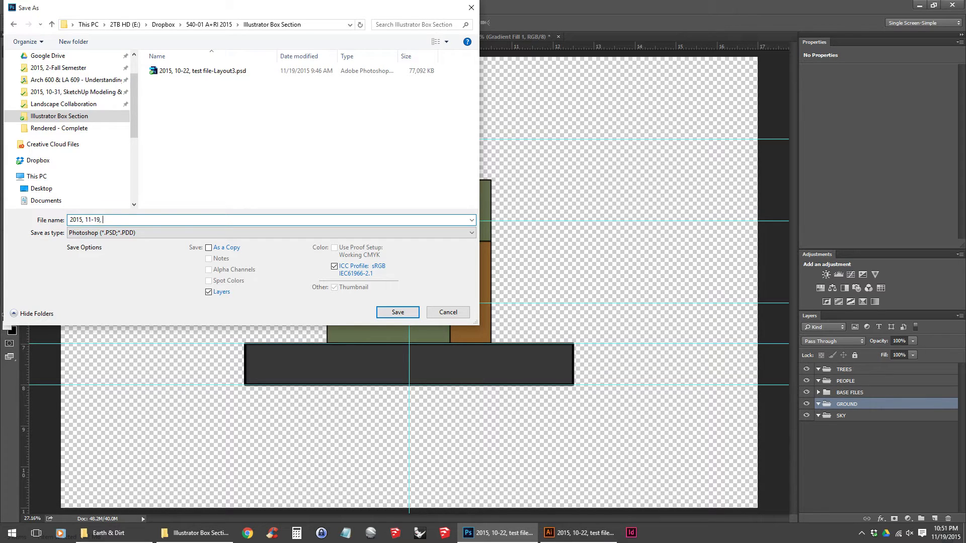
pyautogui.press('Return')
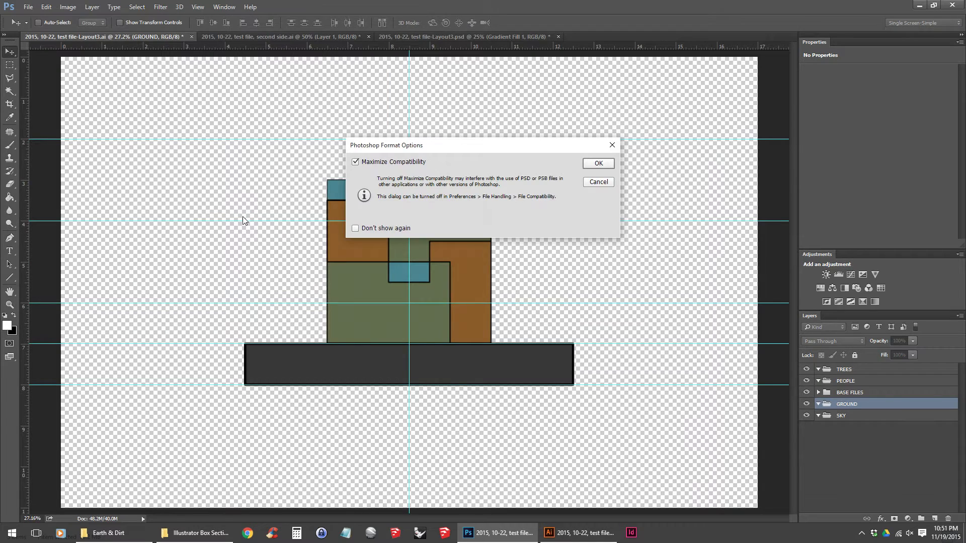
pyautogui.press('Return')
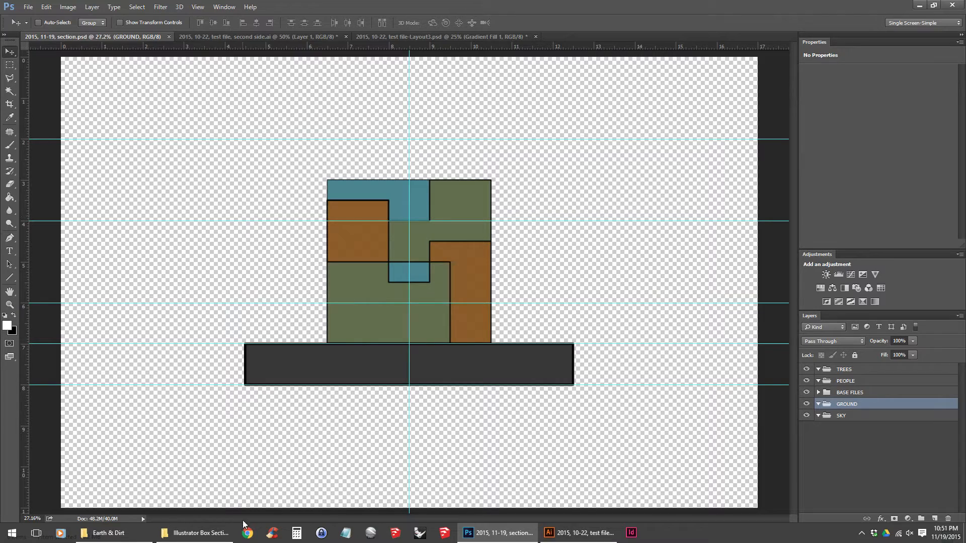
# Switch to the Earth & Dirt folder in File Explorer and preview its sand, dirt and gravel texture images full size.
pyautogui.click(101, 533)
pyautogui.doubleClick(132, 199)
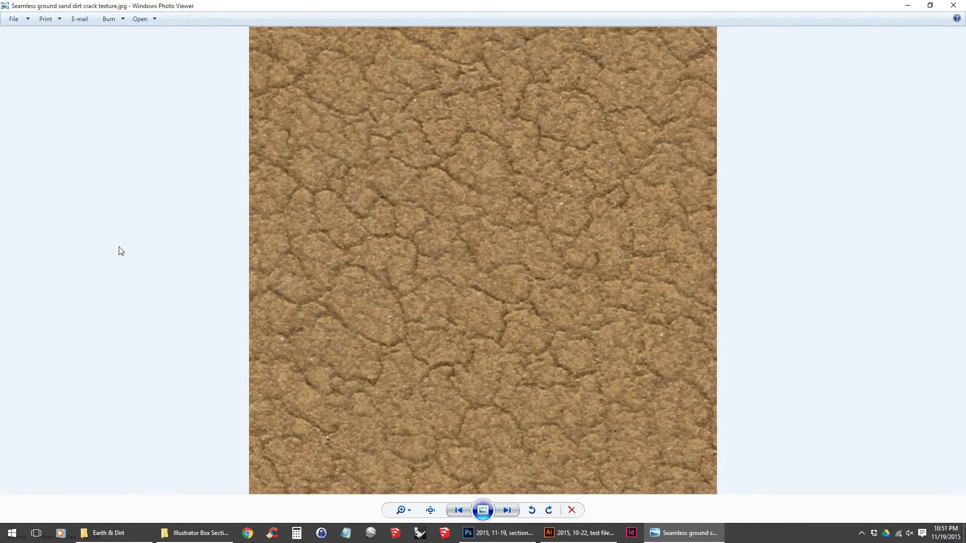
pyautogui.press('Right')
pyautogui.press('Right')
pyautogui.press('Right')
pyautogui.press('Left')
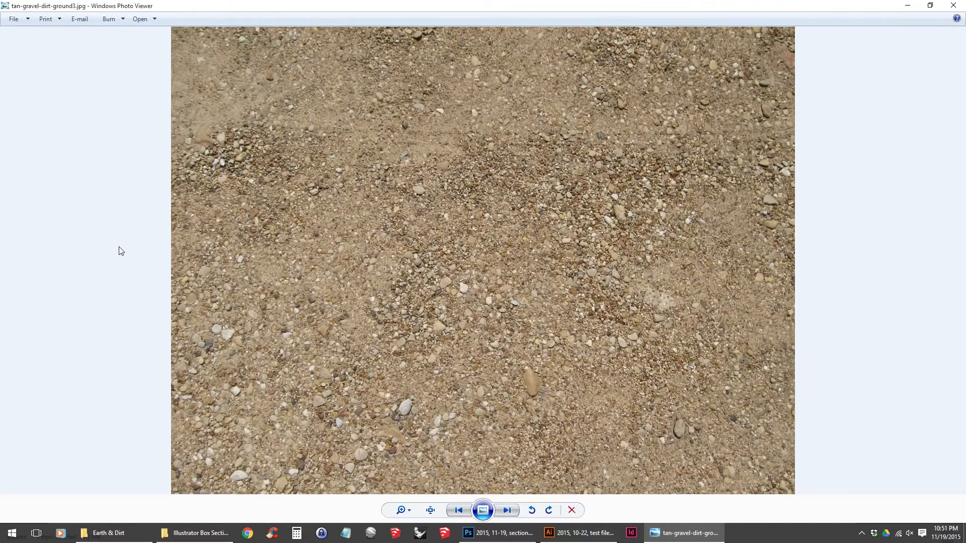
pyautogui.click(953, 5)
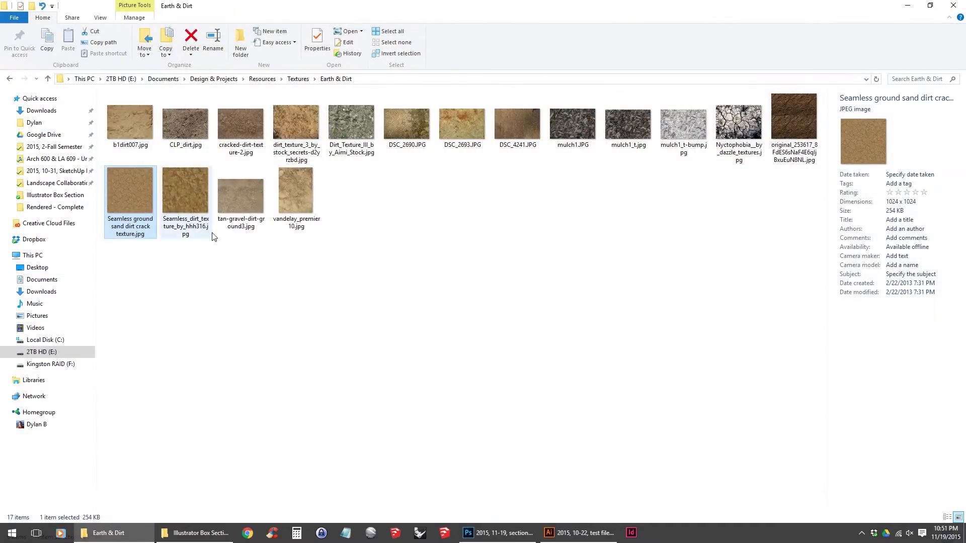
# Place tan-gravel-dirt-ground3.jpg in the section document and scale it to about 8.56 x 6.42 inches in the canvas's lower-left corner.
pyautogui.click(241, 198)
pyautogui.moveTo(265, 179); pyautogui.dragTo(475, 372)
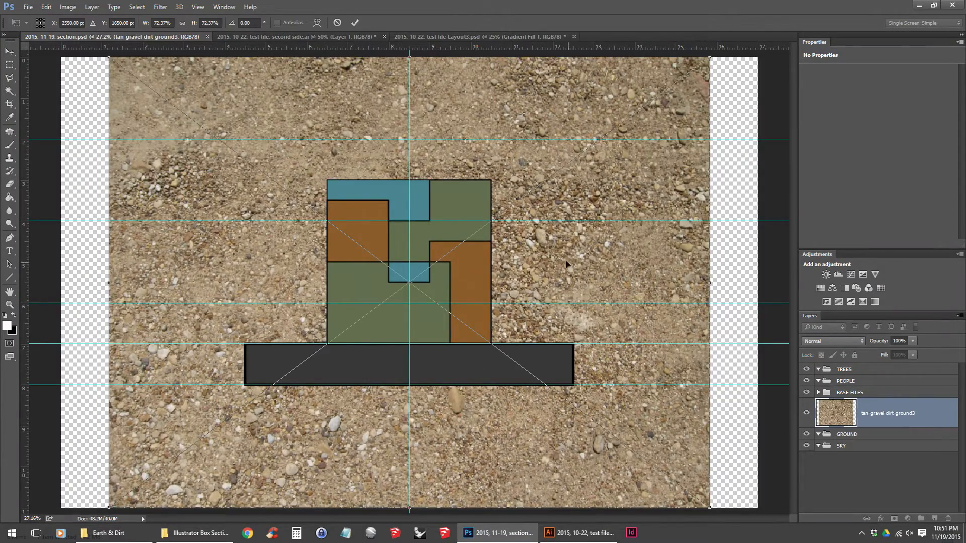
pyautogui.scroll(-1, 564, 267)
pyautogui.moveTo(558, 258); pyautogui.dragTo(517, 266)
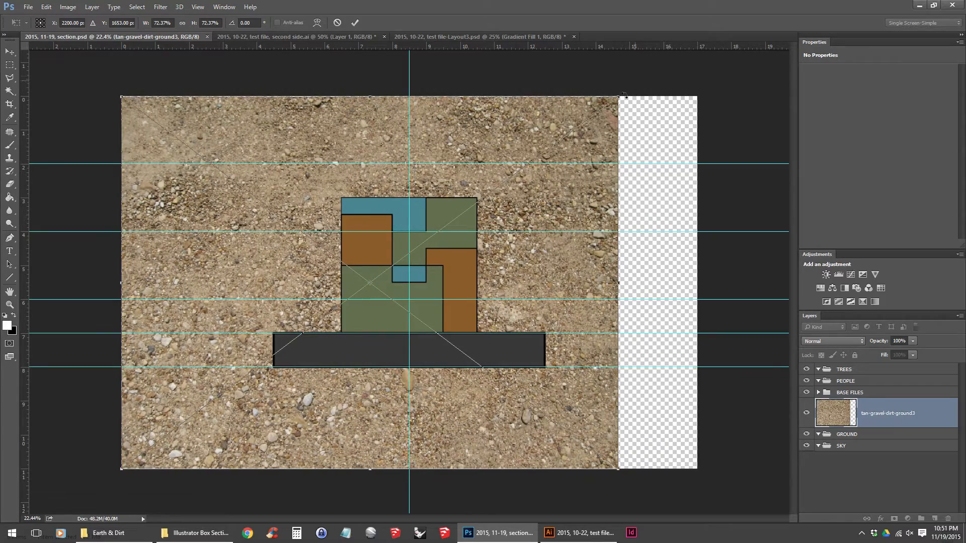
pyautogui.moveTo(621, 95); pyautogui.dragTo(674, 91)
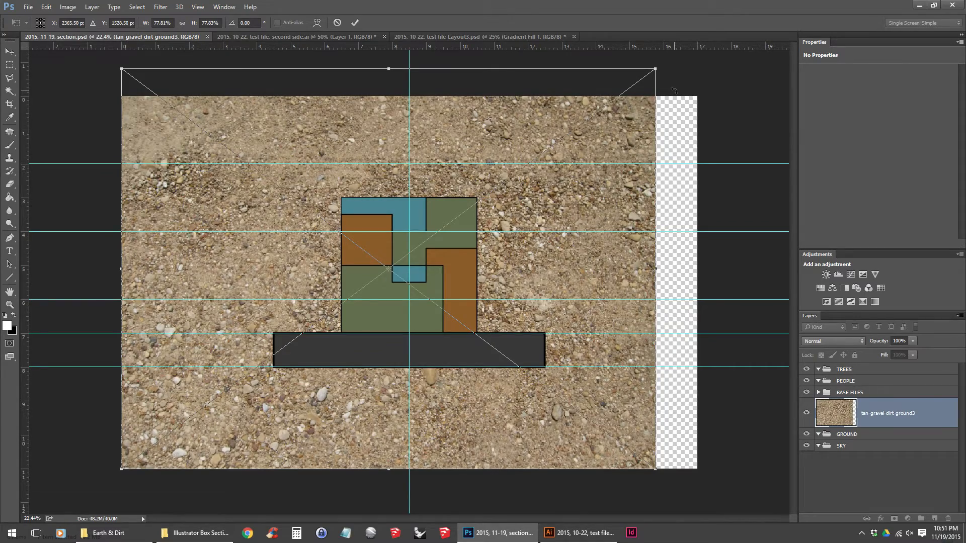
pyautogui.moveTo(655, 69); pyautogui.dragTo(419, 263)
pyautogui.press('Return')
pyautogui.scroll(1, 409, 283)
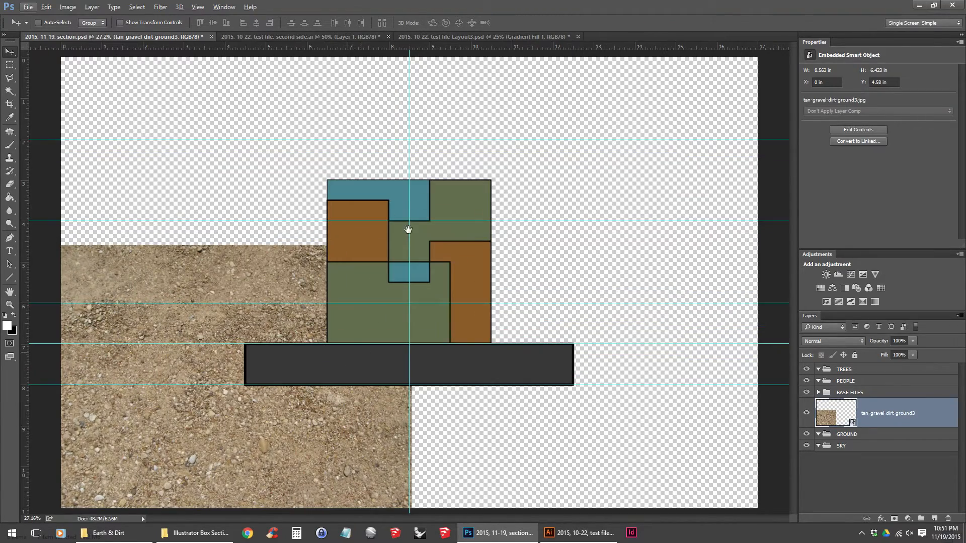
# Move the gravel texture straight down so its upper edge lies on the 7 inch guide.
pyautogui.scroll(2, 334, 351)
pyautogui.moveTo(375, 351); pyautogui.dragTo(516, 207)
pyautogui.moveTo(436, 180); pyautogui.dragTo(434, 300)
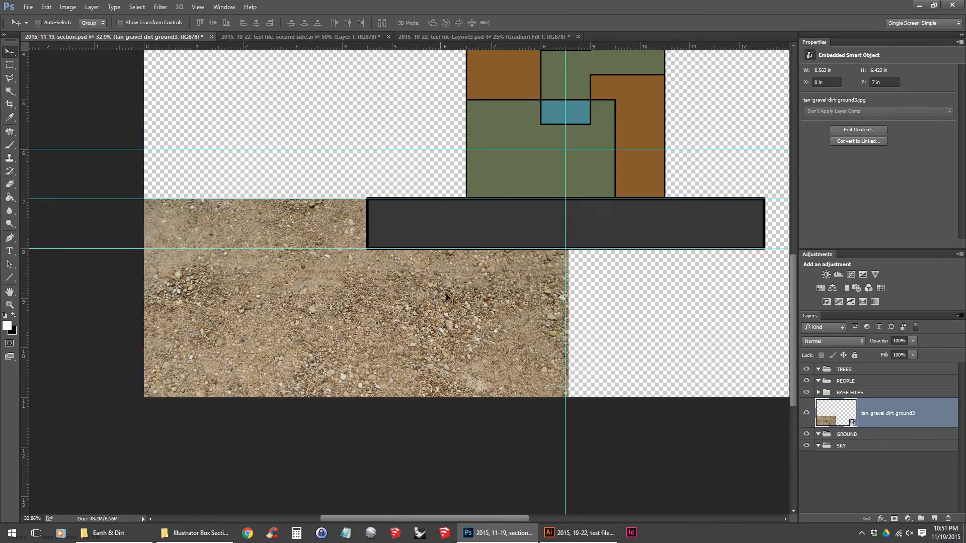
# Duplicate the gravel texture to the right half of the canvas, with the copy's left edge at 8.5 inches.
pyautogui.moveTo(597, 286); pyautogui.dragTo(291, 310)
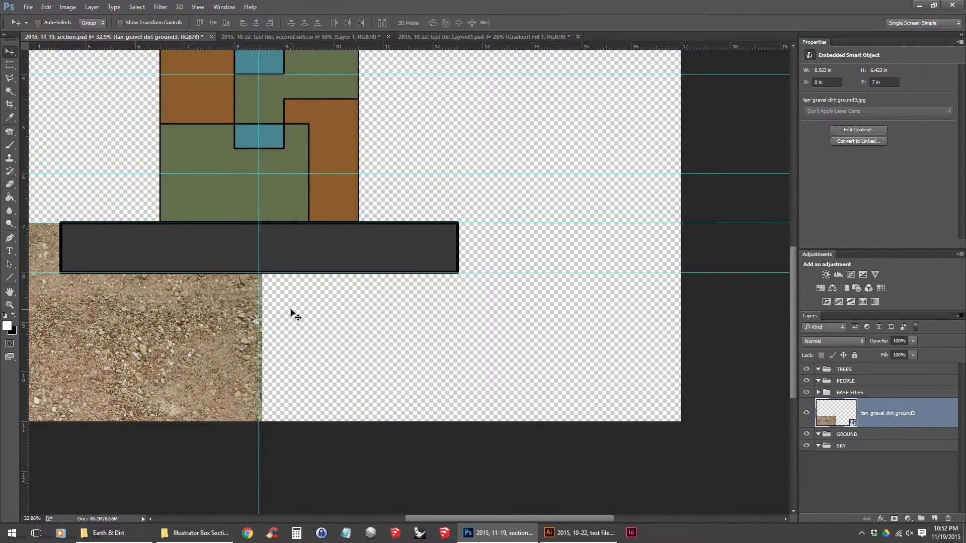
pyautogui.rightClick(923, 411)
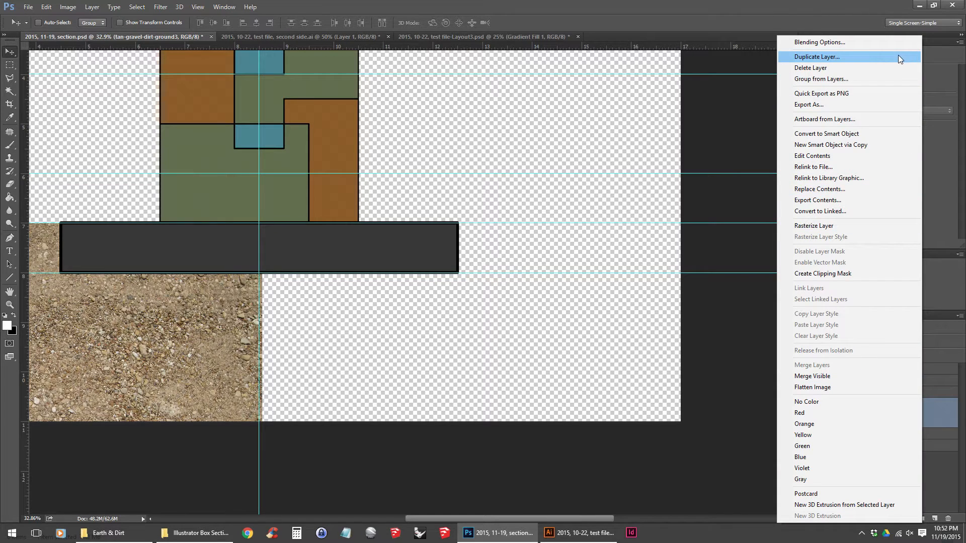
pyautogui.click(213, 340)
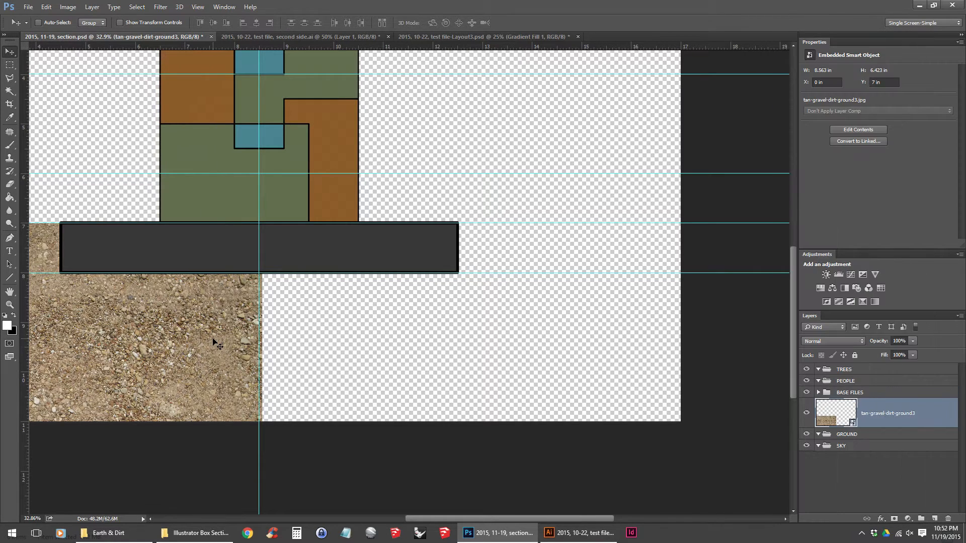
pyautogui.moveTo(192, 332); pyautogui.dragTo(618, 330)
pyautogui.moveTo(327, 281); pyautogui.dragTo(470, 287)
pyautogui.scroll(-2, 478, 349)
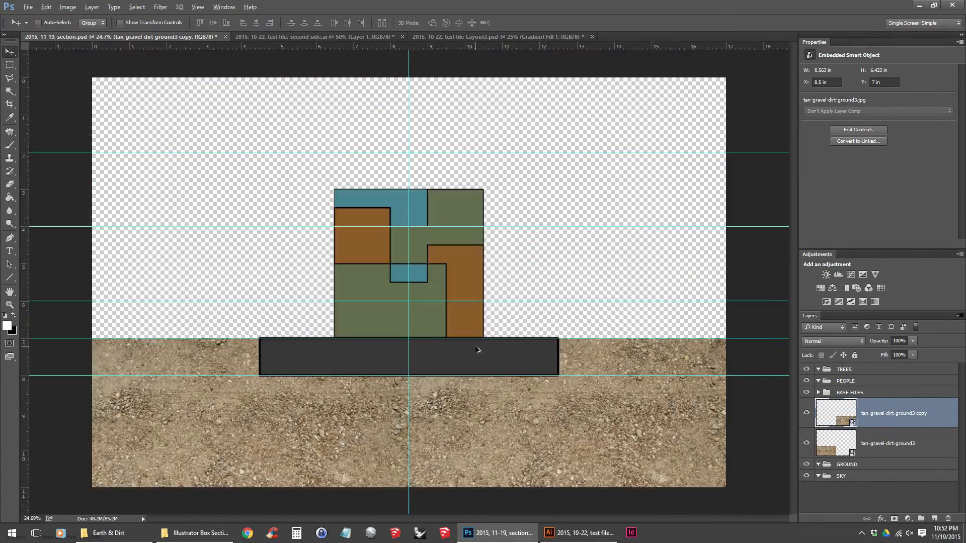
# Move both gravel texture layers into the GROUND group and select the copy.
pyautogui.scroll(2, 464, 410)
pyautogui.keyDown('shift'); pyautogui.click(866, 418); pyautogui.keyUp('shift')
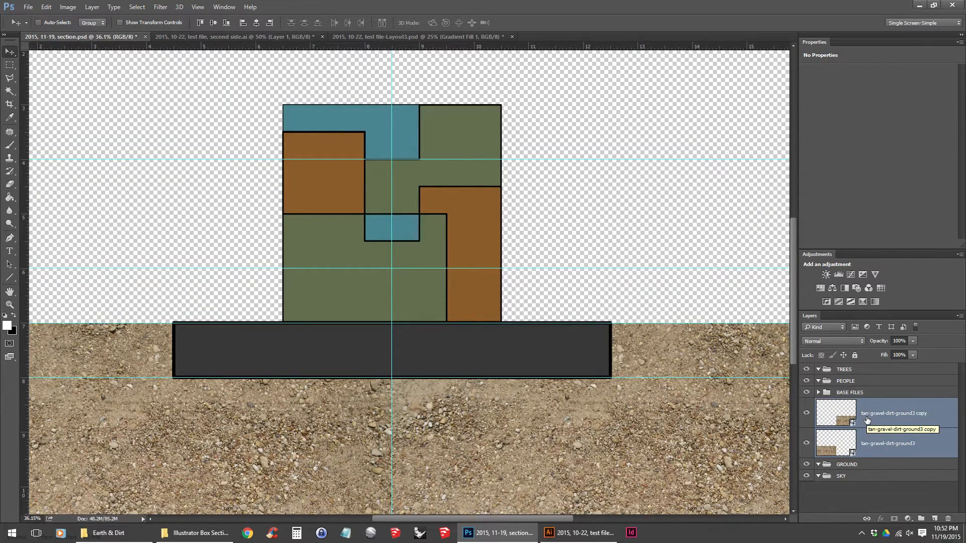
pyautogui.moveTo(866, 419); pyautogui.dragTo(868, 463)
pyautogui.click(912, 434)
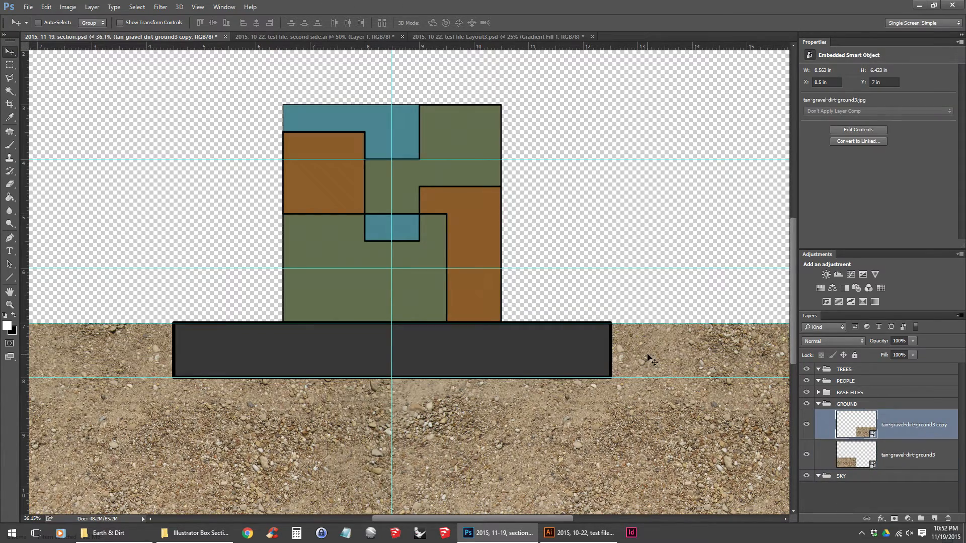
pyautogui.scroll(-3, 563, 357)
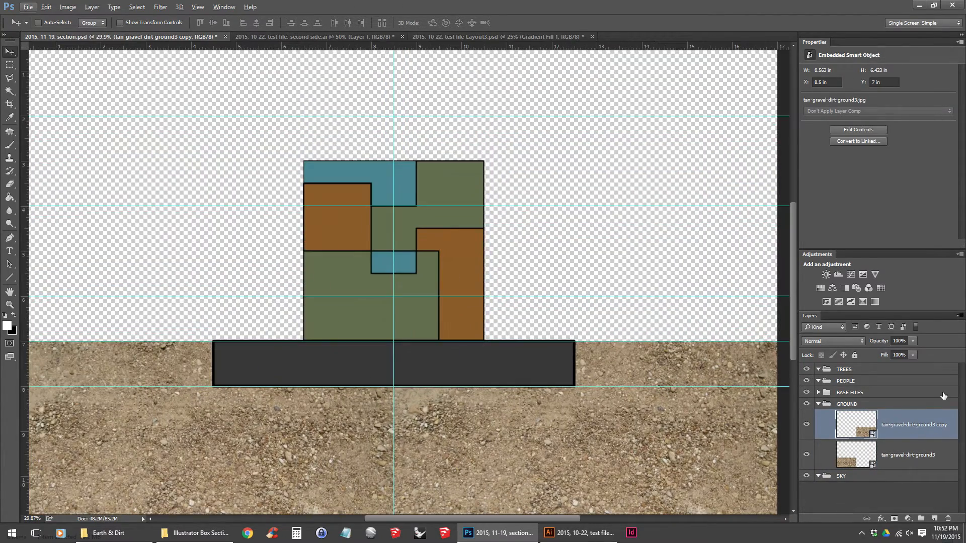
pyautogui.click(908, 518)
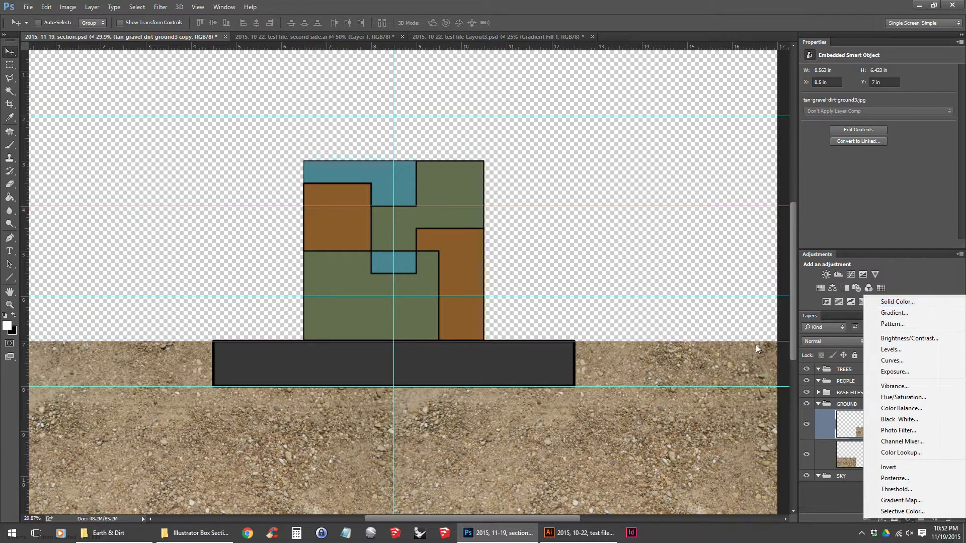
pyautogui.click(716, 260)
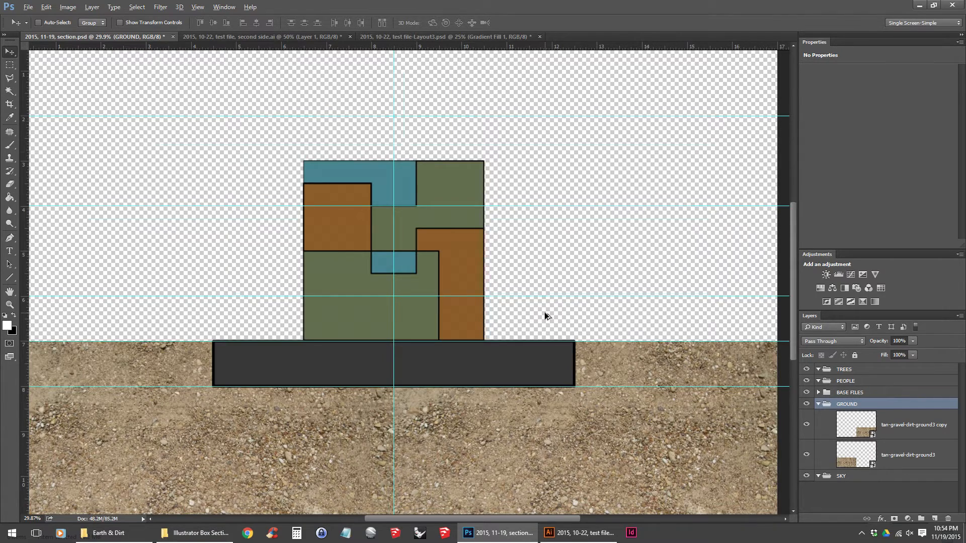
pyautogui.scroll(-2, 544, 312)
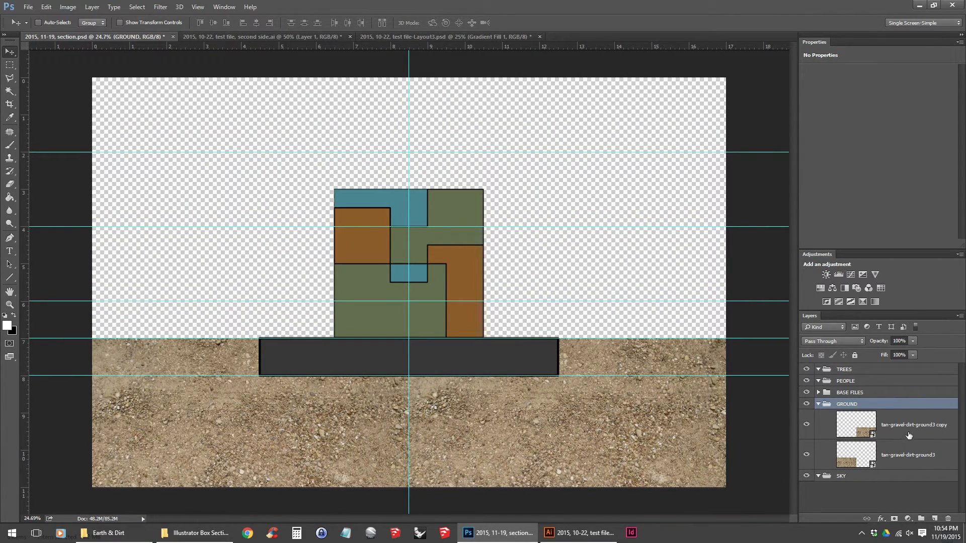
# Add a solid colour fill layer in dark brown #584015 directly above the gravel copy in the GROUND group.
pyautogui.click(908, 435)
pyautogui.click(908, 519)
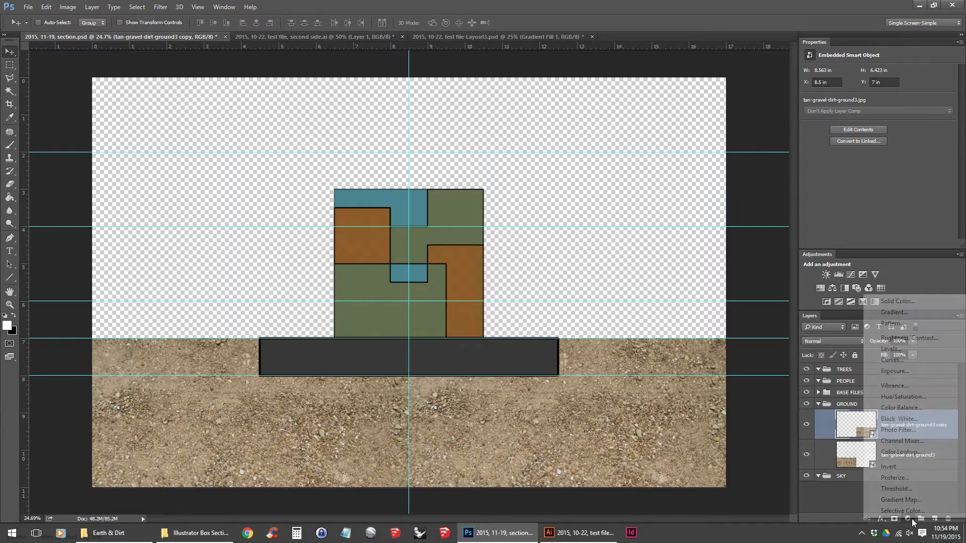
pyautogui.click(907, 302)
pyautogui.moveTo(480, 242); pyautogui.dragTo(452, 210)
pyautogui.moveTo(496, 265); pyautogui.dragTo(496, 250)
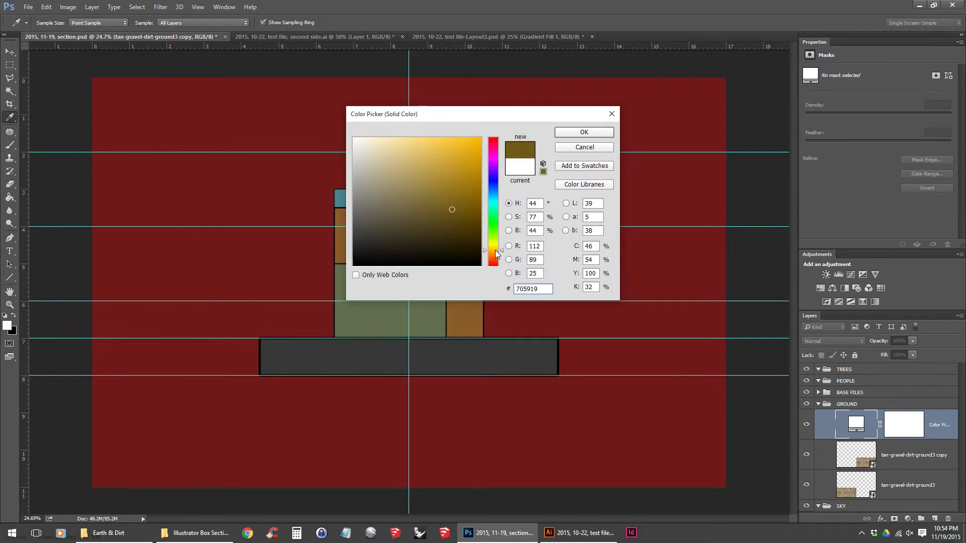
pyautogui.click(498, 252)
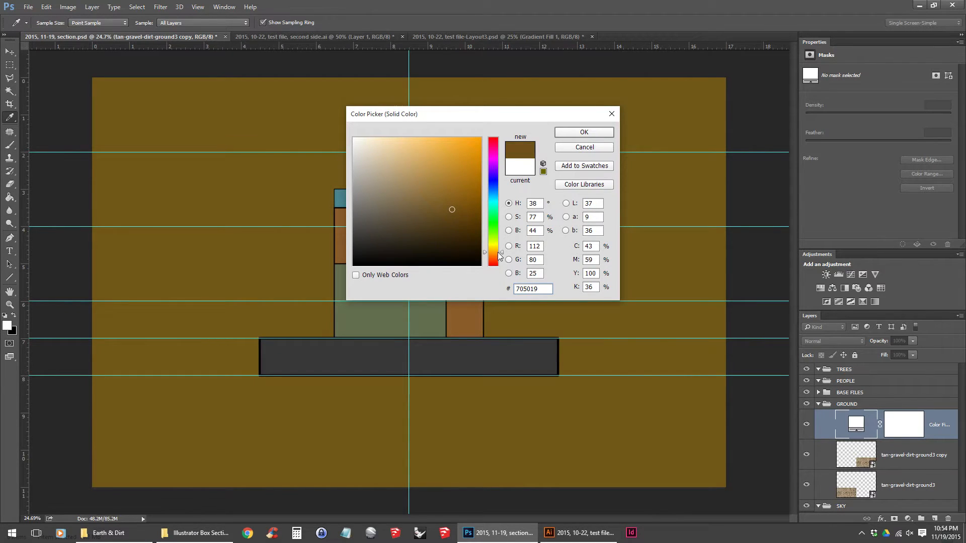
pyautogui.moveTo(452, 210); pyautogui.dragTo(450, 220)
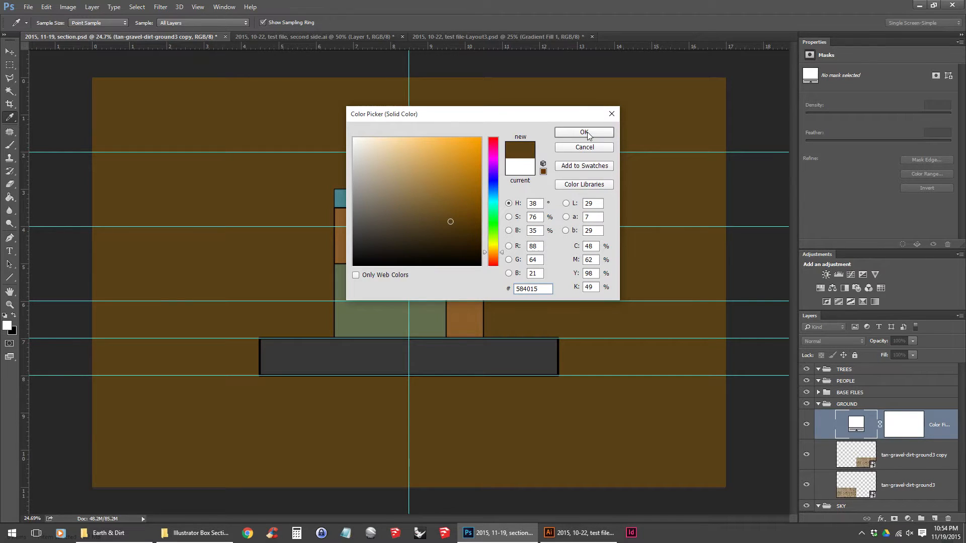
pyautogui.click(584, 132)
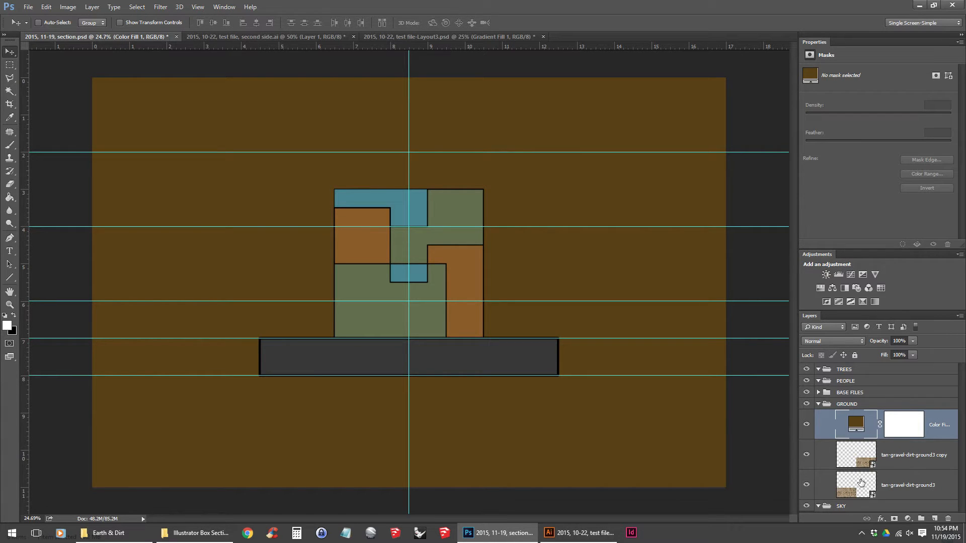
# Merge the two gravel texture layers in the GROUND group into a single layer.
pyautogui.click(909, 455)
pyautogui.keyDown('shift'); pyautogui.click(906, 487); pyautogui.keyUp('shift')
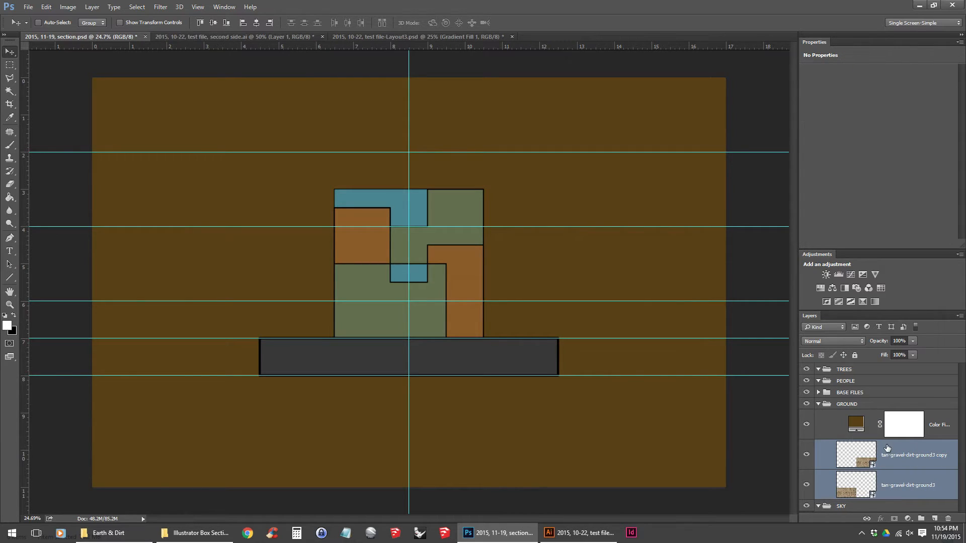
pyautogui.rightClick(899, 468)
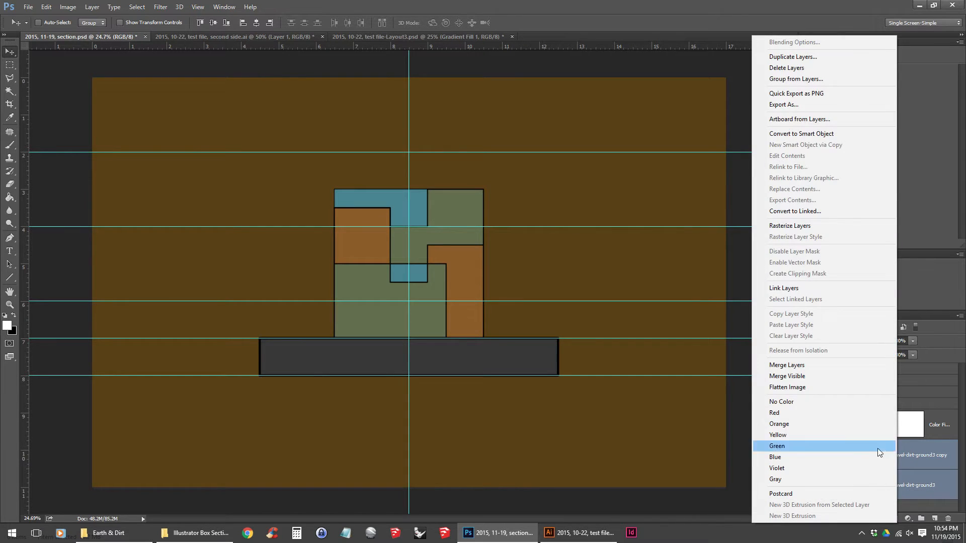
pyautogui.click(813, 364)
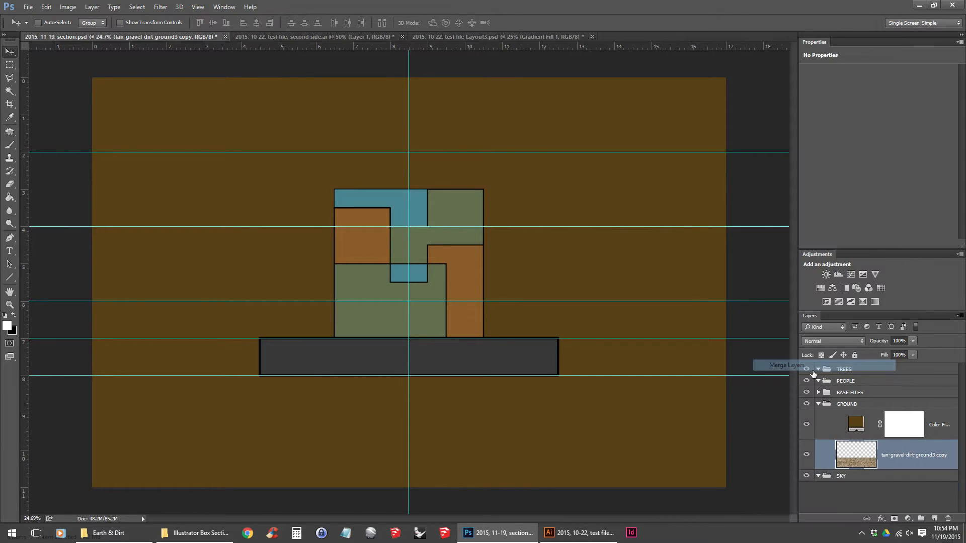
# Clip the brown colour fill to the merged gravel layer so it covers only the ground area, and check its effect.
pyautogui.click(939, 423)
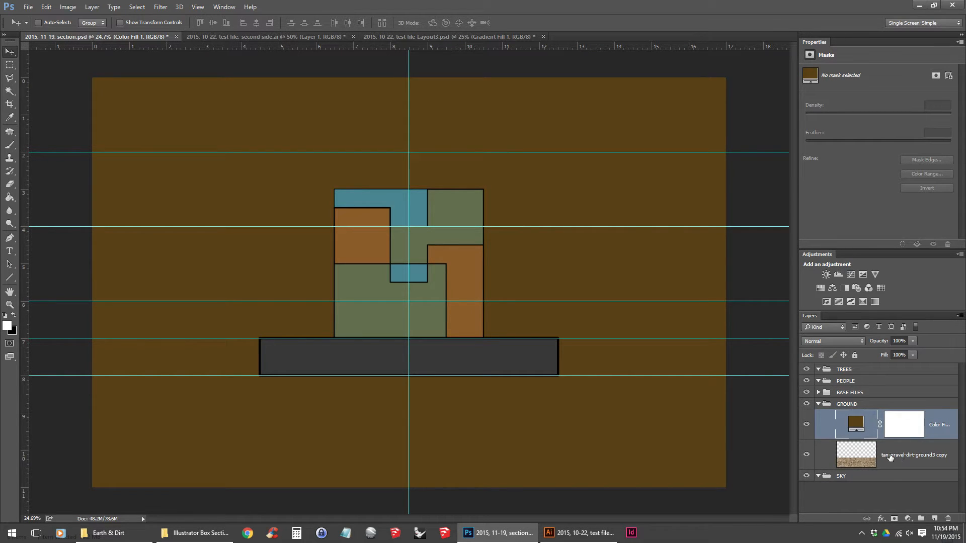
pyautogui.rightClick(938, 421)
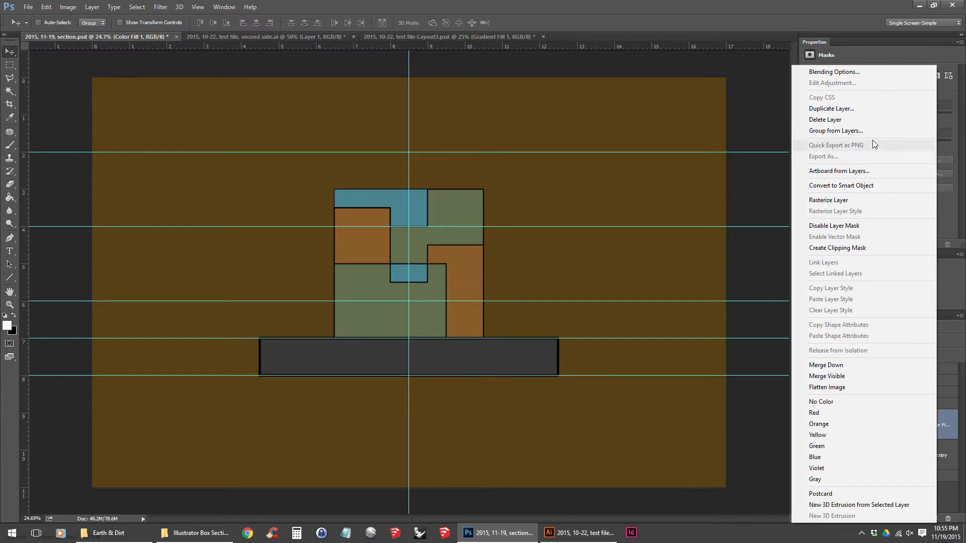
pyautogui.click(868, 248)
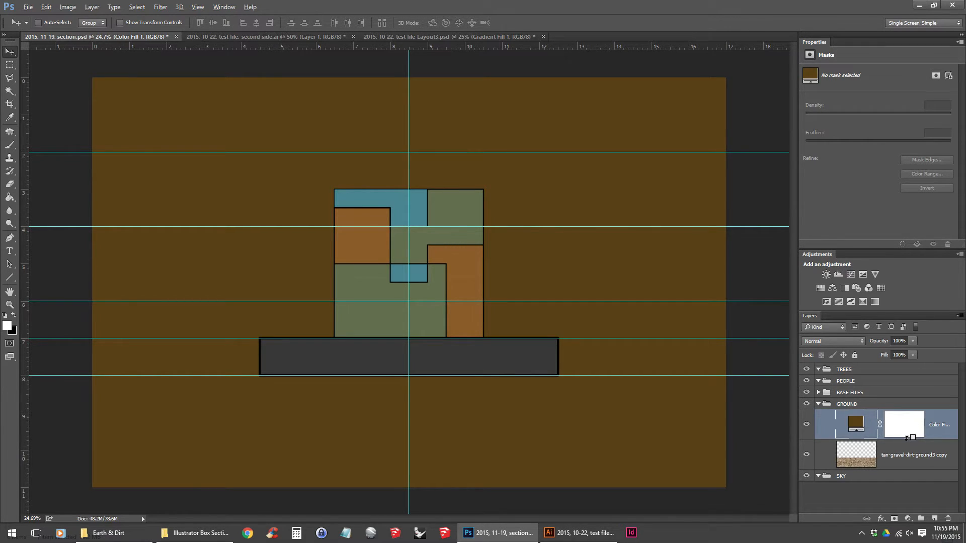
pyautogui.keyDown('alt'); pyautogui.click(910, 440); pyautogui.keyUp('alt')
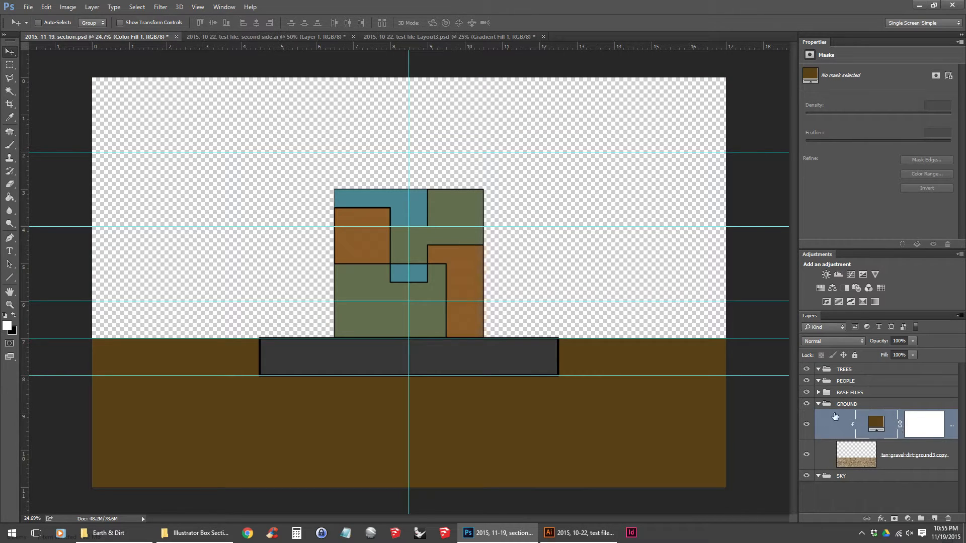
pyautogui.click(807, 425)
pyautogui.click(807, 425)
pyautogui.click(861, 456)
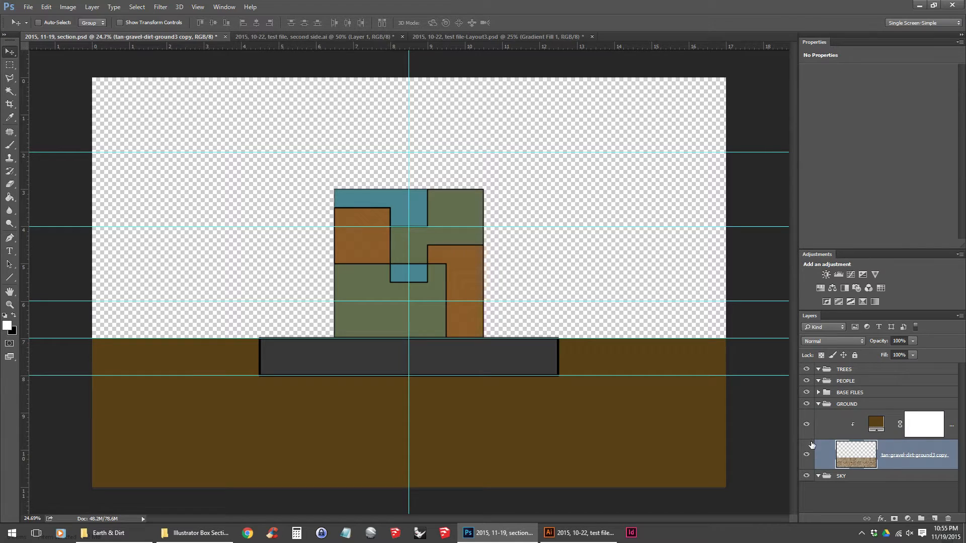
# Set the brown colour fill's blend mode to Multiply and its opacity to about 73%.
pyautogui.click(848, 420)
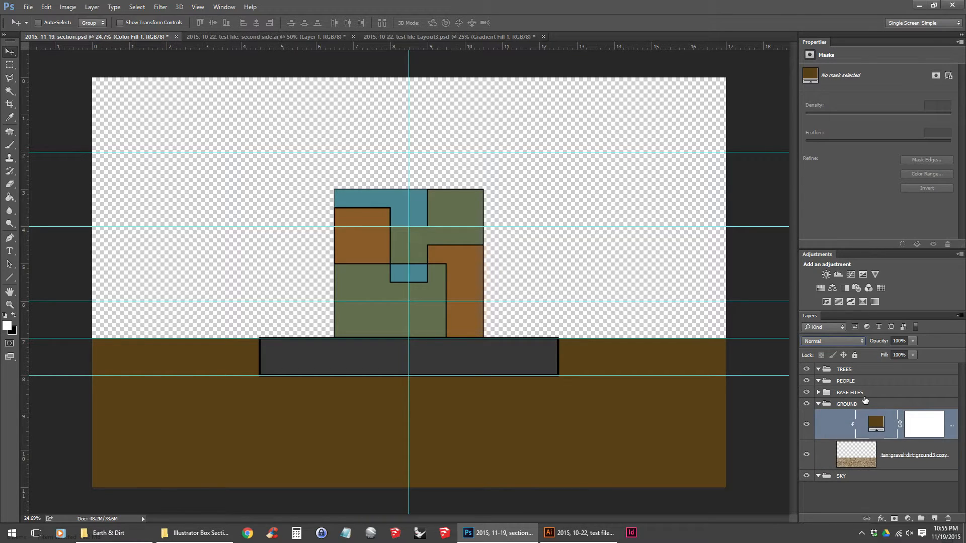
pyautogui.click(856, 341)
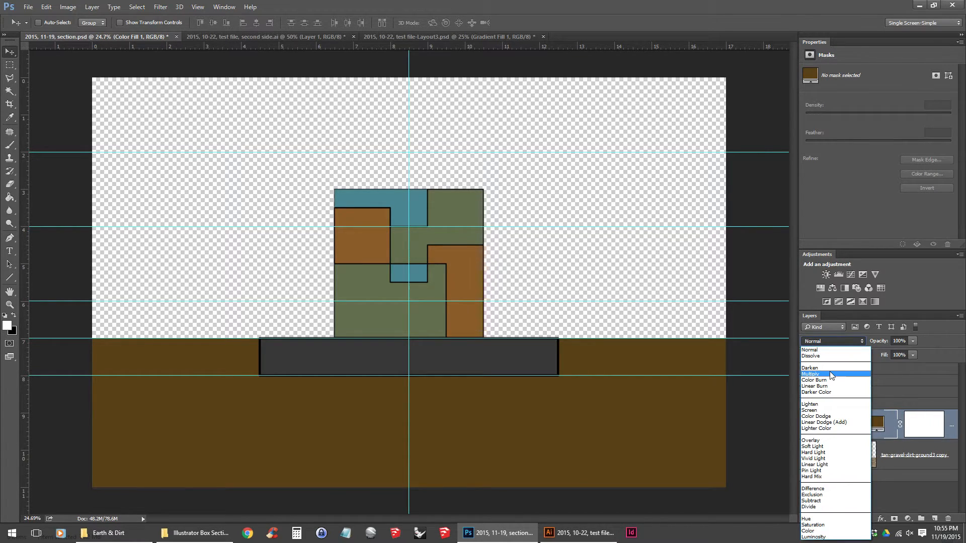
pyautogui.click(829, 373)
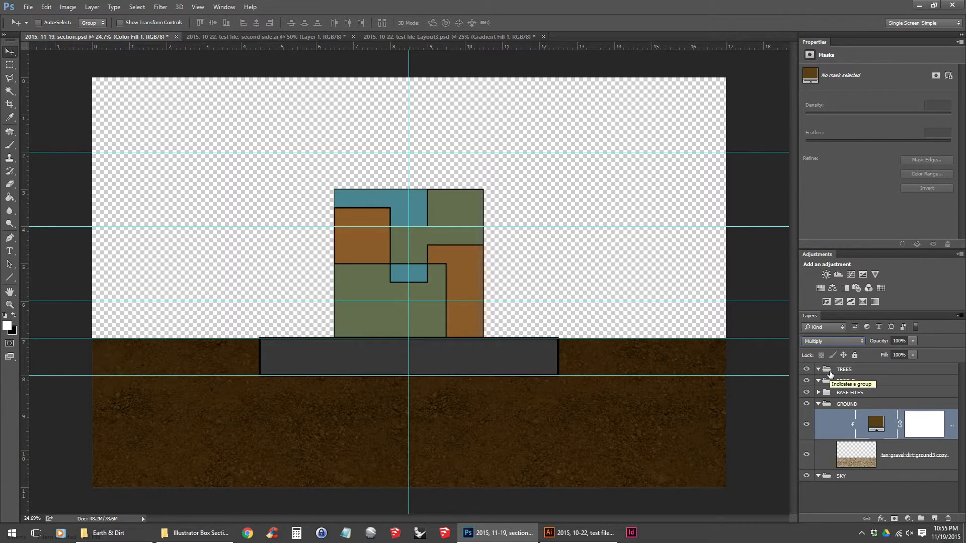
pyautogui.click(912, 341)
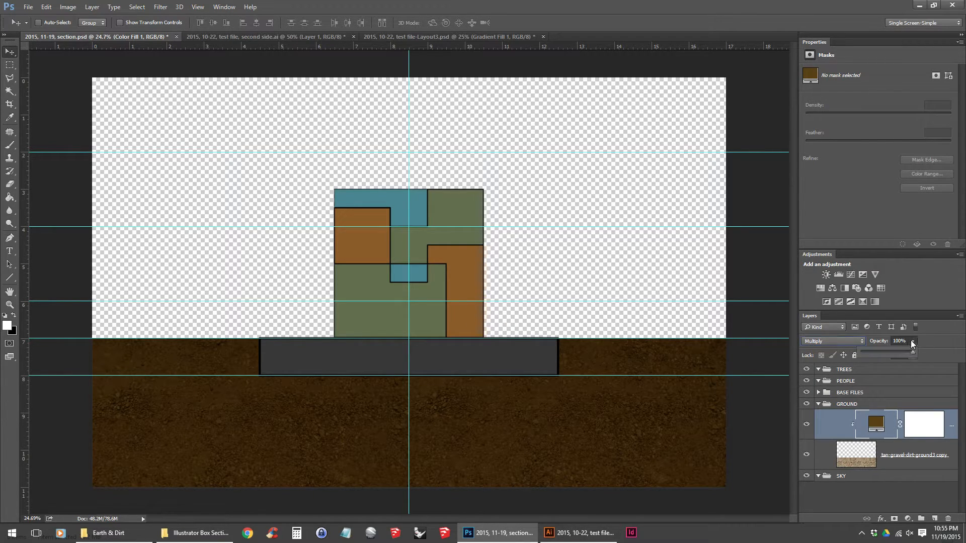
pyautogui.moveTo(908, 351); pyautogui.dragTo(898, 351)
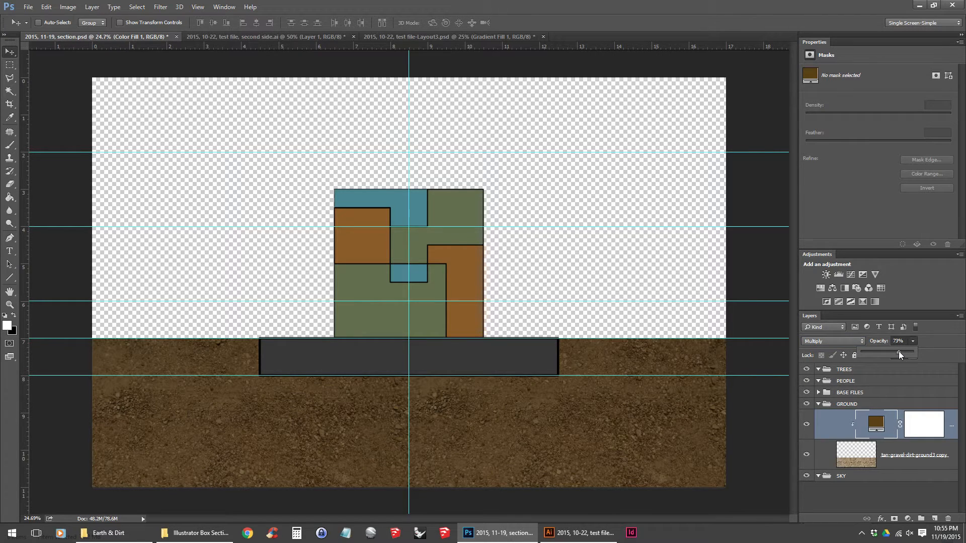
pyautogui.click(634, 322)
# Place the image Sky pan 004 9800x4000.jpg from the Sky textures folder in the section document.
pyautogui.click(123, 532)
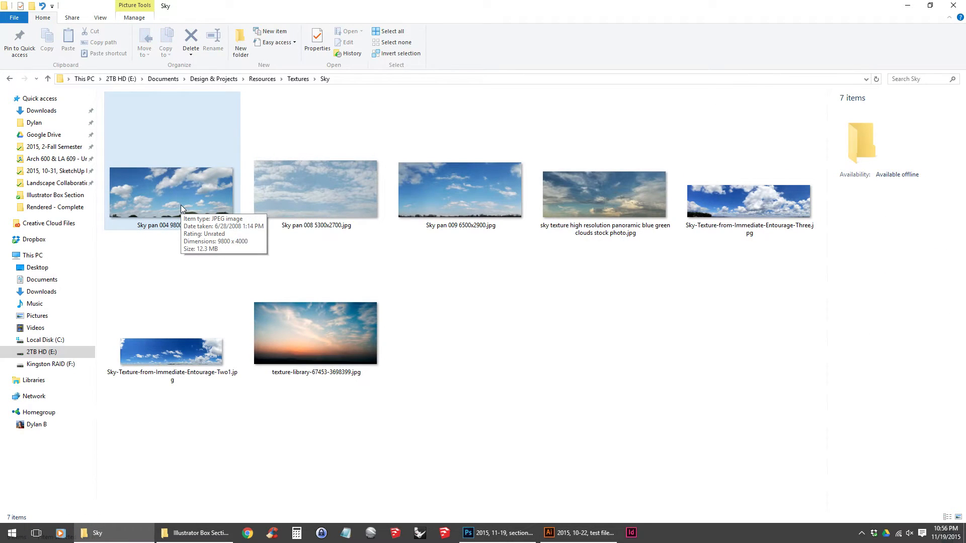
pyautogui.click(182, 212)
pyautogui.moveTo(177, 213); pyautogui.dragTo(552, 242)
pyautogui.scroll(-1, 564, 260)
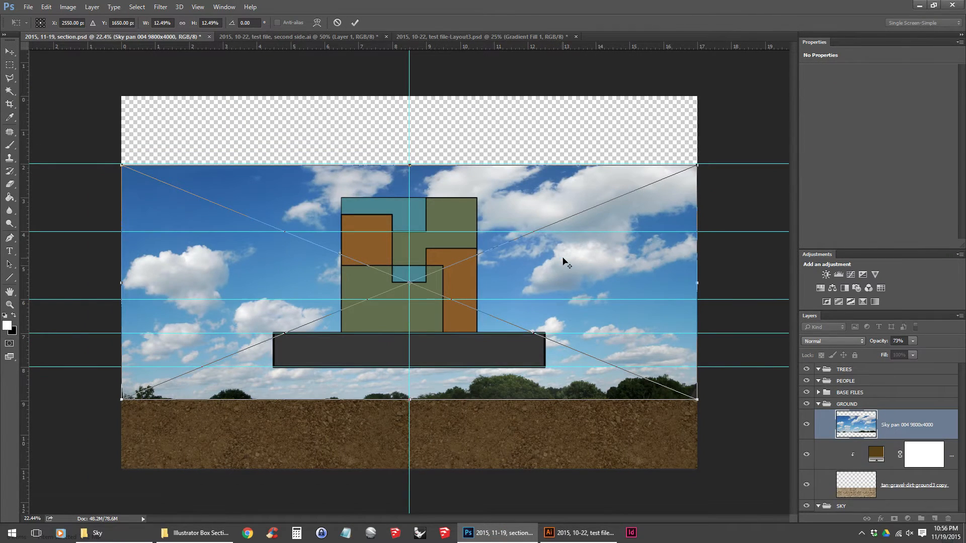
# Align the sky image with the canvas's upper edge and stretch it down to about 7.24 inches high, overlapping the ground line.
pyautogui.moveTo(571, 272); pyautogui.dragTo(577, 208)
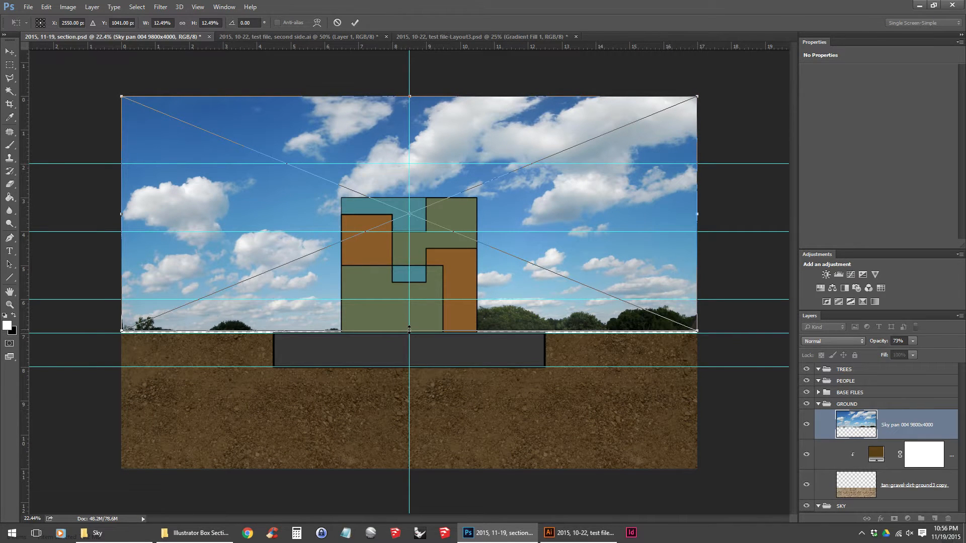
pyautogui.moveTo(410, 330); pyautogui.dragTo(410, 340)
pyautogui.press('Return')
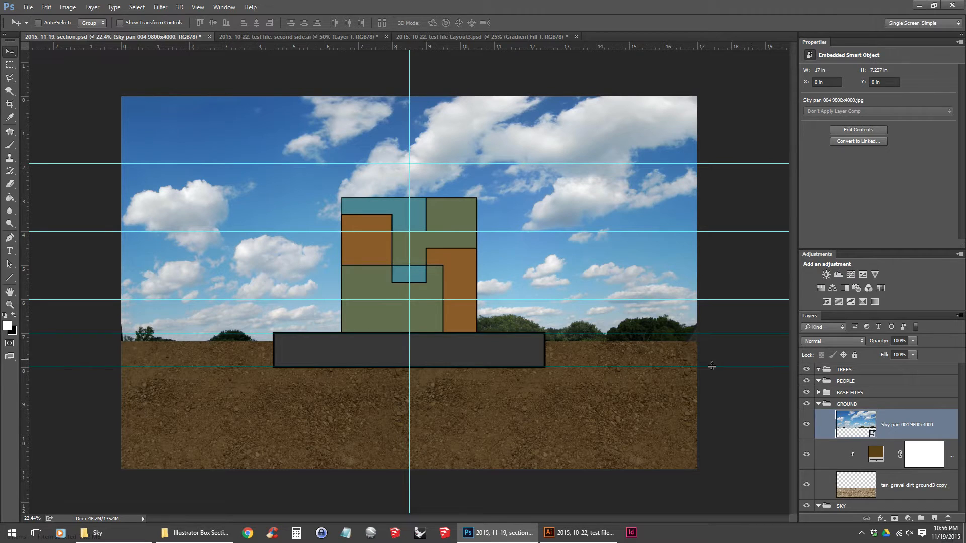
# Move the sky image into the SKY group beneath the ground layers and hide the guides.
pyautogui.moveTo(912, 426); pyautogui.dragTo(920, 513)
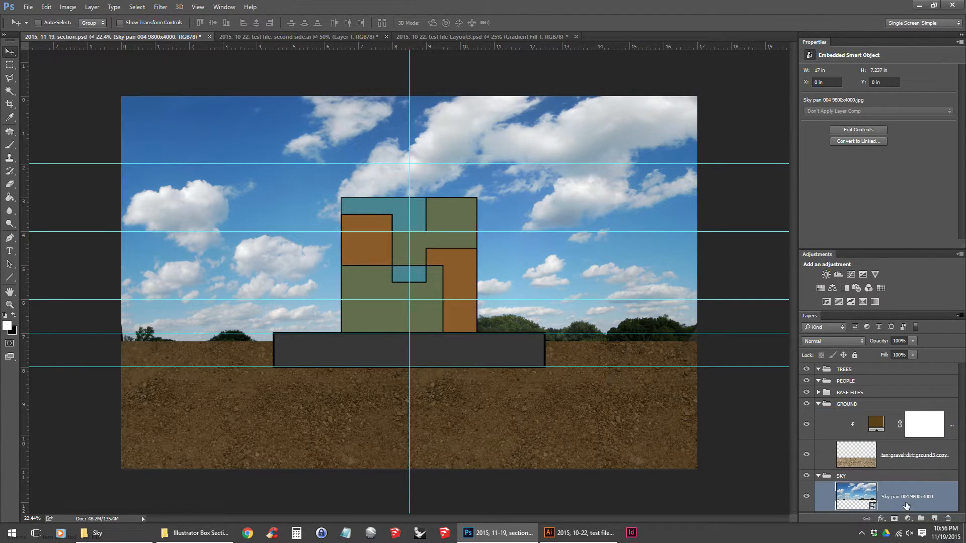
pyautogui.click(819, 405)
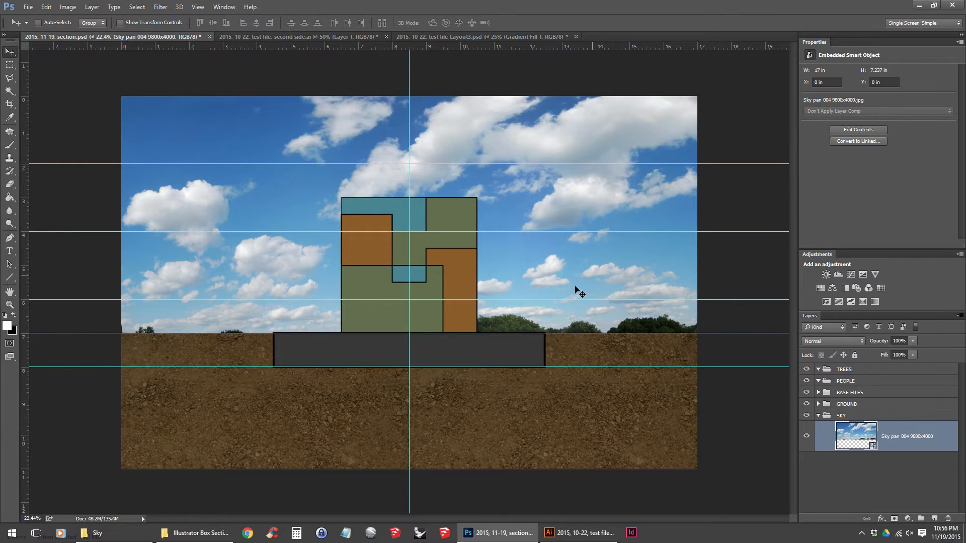
pyautogui.moveTo(572, 290); pyautogui.dragTo(570, 285)
pyautogui.hotkey('ctrl', ';')
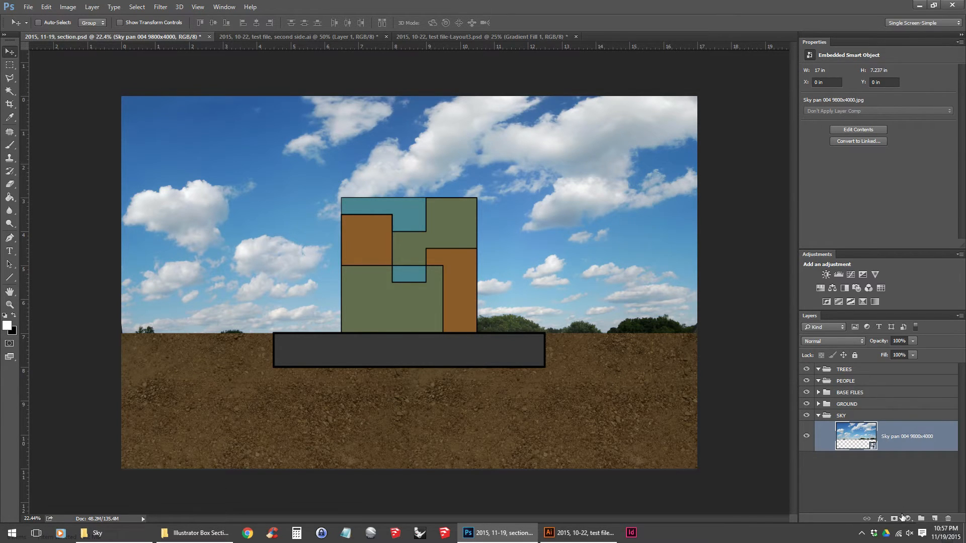
# Add a gradient fill layer above the sky image and base its gradient on the Black, White preset.
pyautogui.click(908, 519)
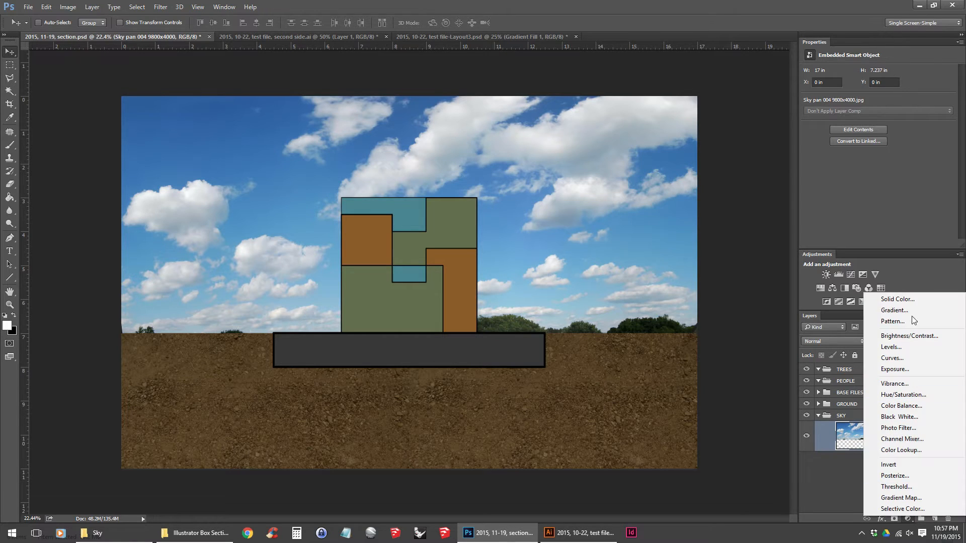
pyautogui.click(913, 311)
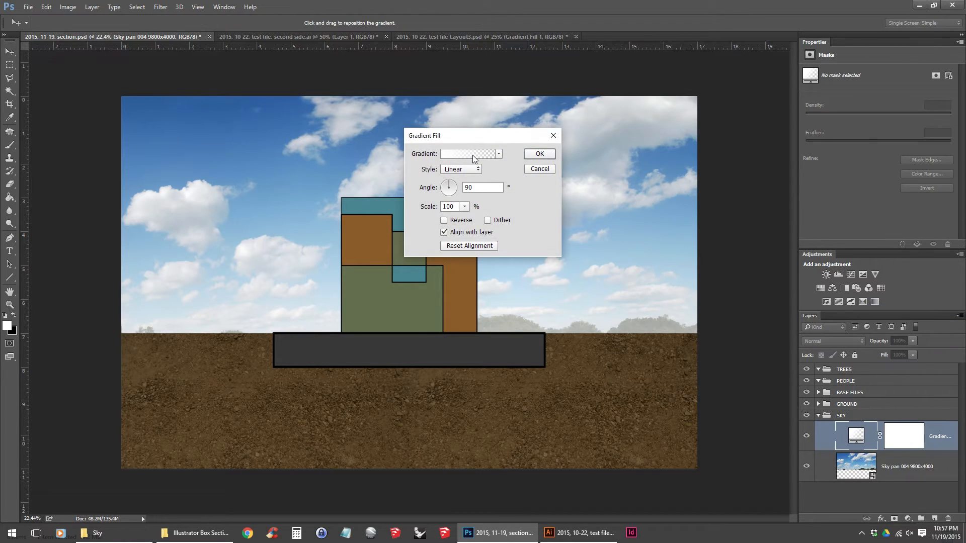
pyautogui.moveTo(473, 140); pyautogui.dragTo(587, 191)
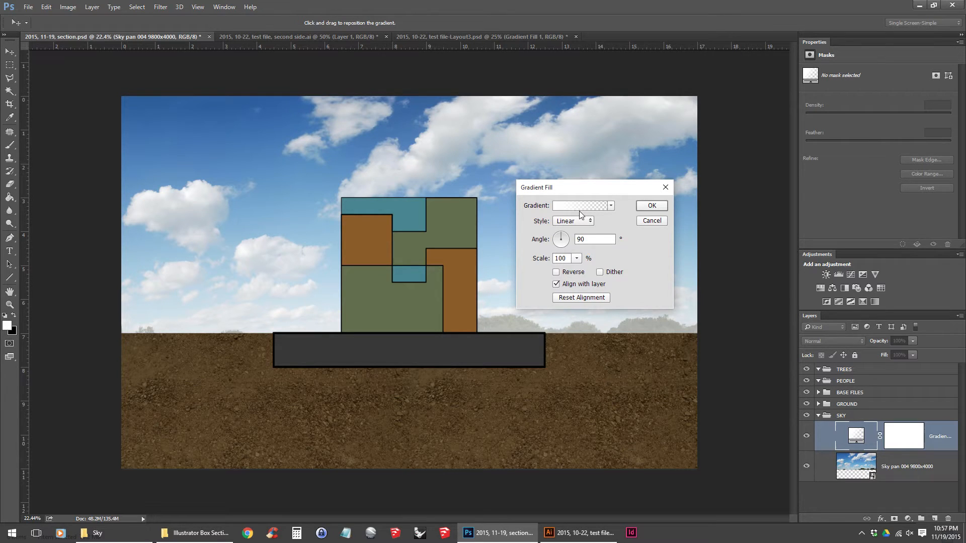
pyautogui.click(585, 208)
pyautogui.moveTo(474, 105); pyautogui.dragTo(651, 163)
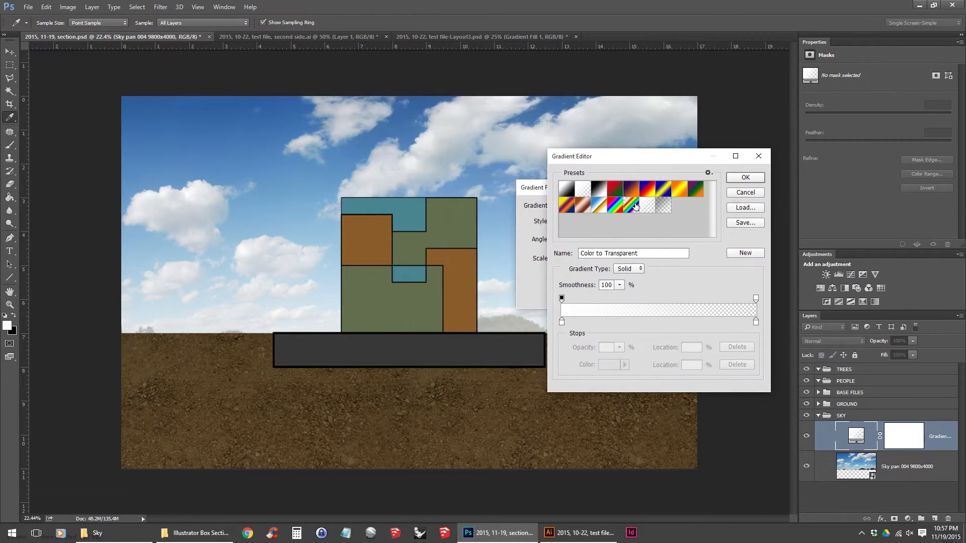
pyautogui.click(604, 190)
pyautogui.click(567, 190)
pyautogui.click(585, 190)
pyautogui.click(601, 191)
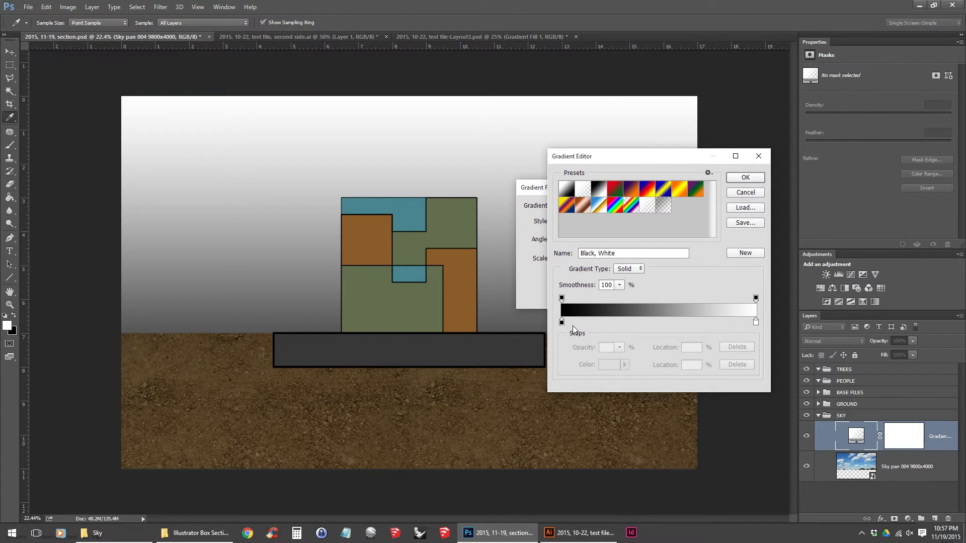
# Change the gradient's black colour stop at location 0% to near-white #f6f6f6.
pyautogui.click(755, 322)
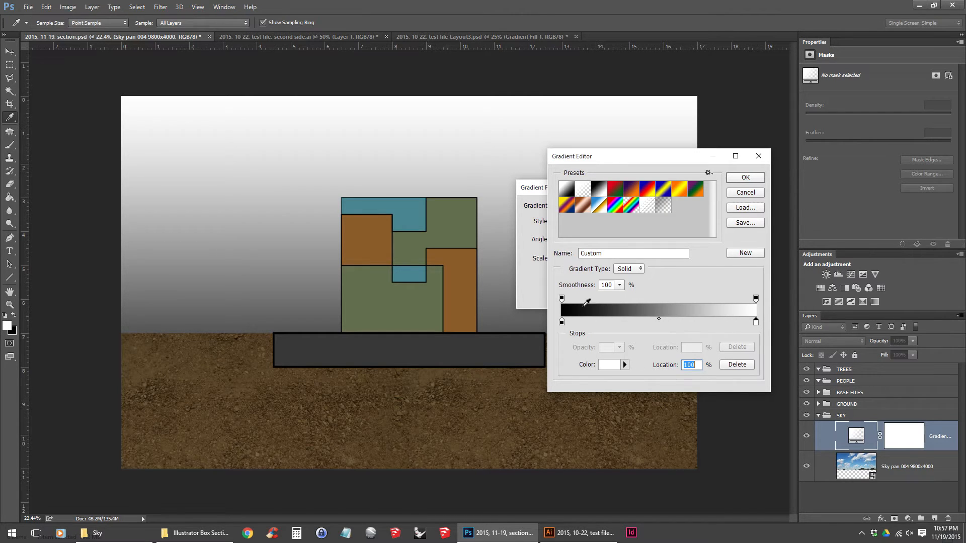
pyautogui.doubleClick(562, 322)
pyautogui.moveTo(453, 206); pyautogui.dragTo(339, 142)
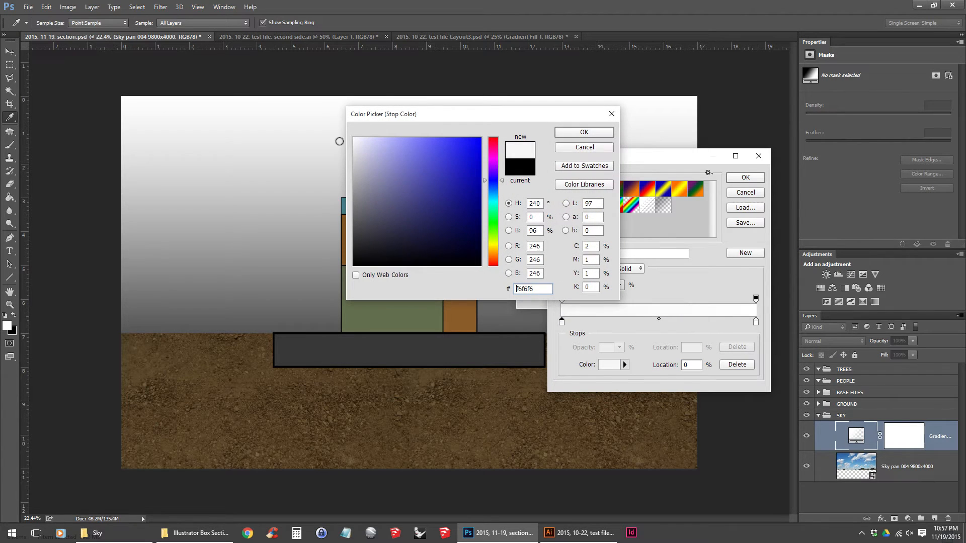
pyautogui.click(598, 135)
# Set the opacity stop at location 100% of the gradient to 0% opacity.
pyautogui.click(562, 299)
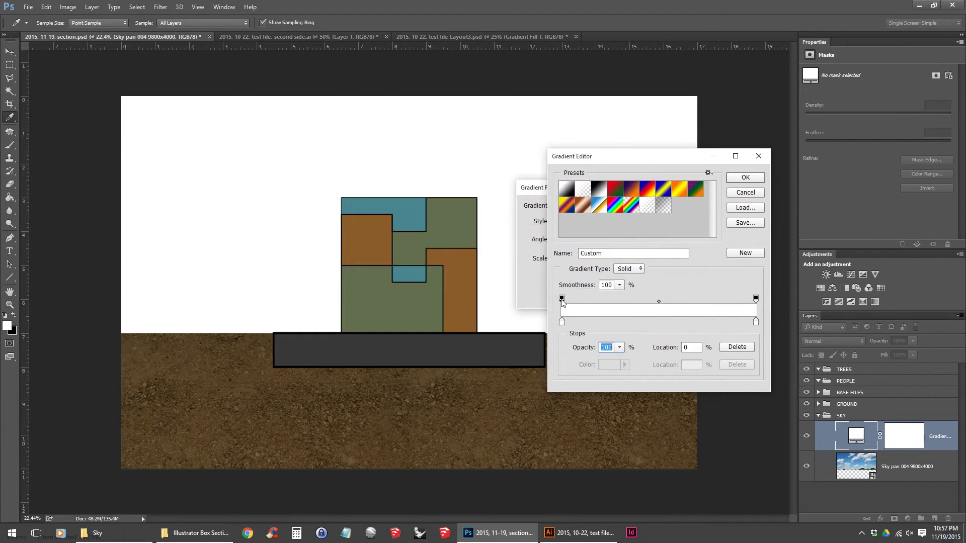
pyautogui.click(755, 299)
pyautogui.write('0')
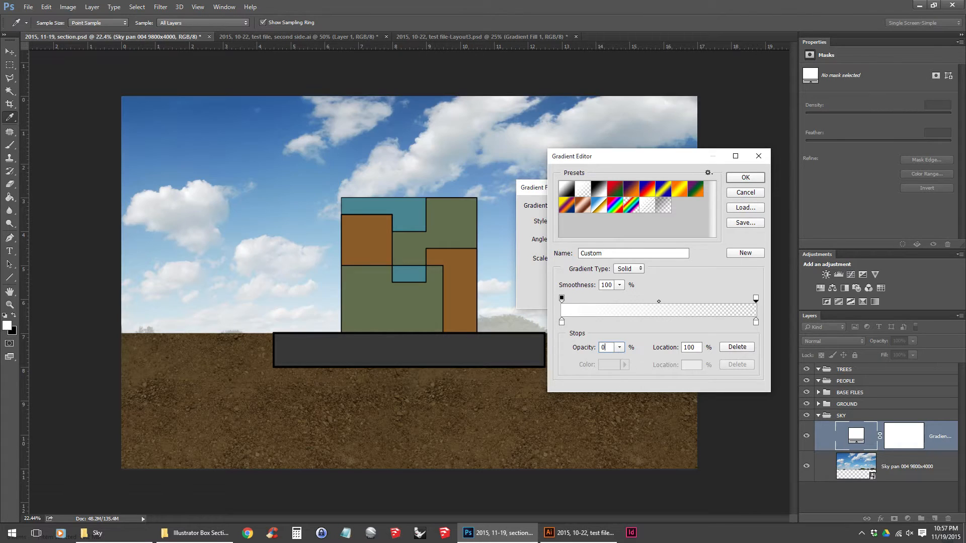
pyautogui.press('Tab')
# Swap the opacity stops so the 0% stop sits at location 0% and the 100% stop at location 100%, and apply the gradient fill.
pyautogui.moveTo(562, 299); pyautogui.dragTo(681, 299)
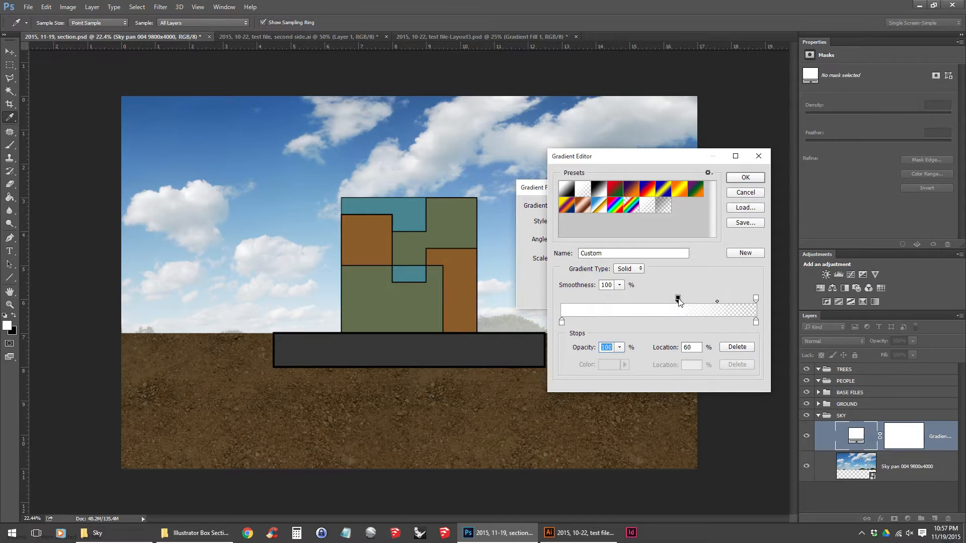
pyautogui.moveTo(755, 299); pyautogui.dragTo(553, 300)
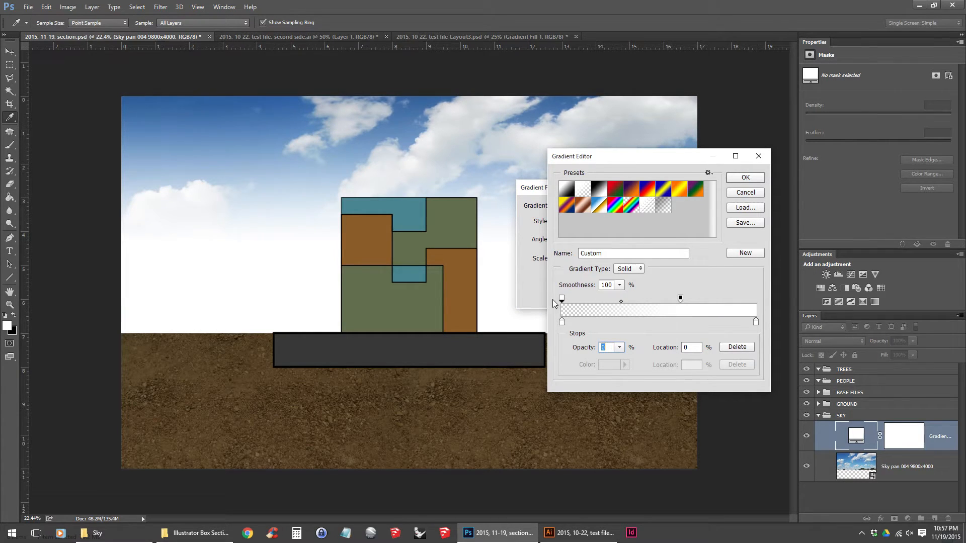
pyautogui.moveTo(681, 300); pyautogui.dragTo(769, 302)
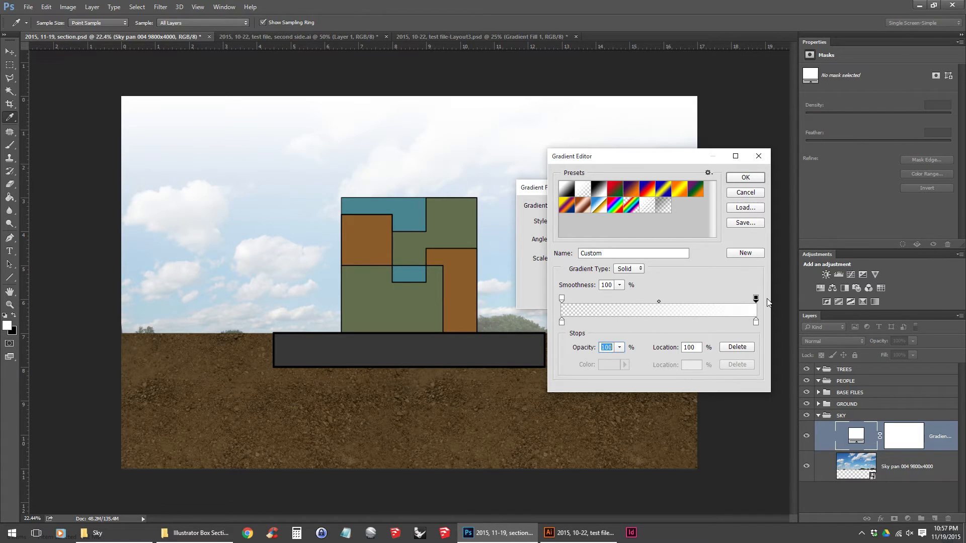
pyautogui.click(743, 178)
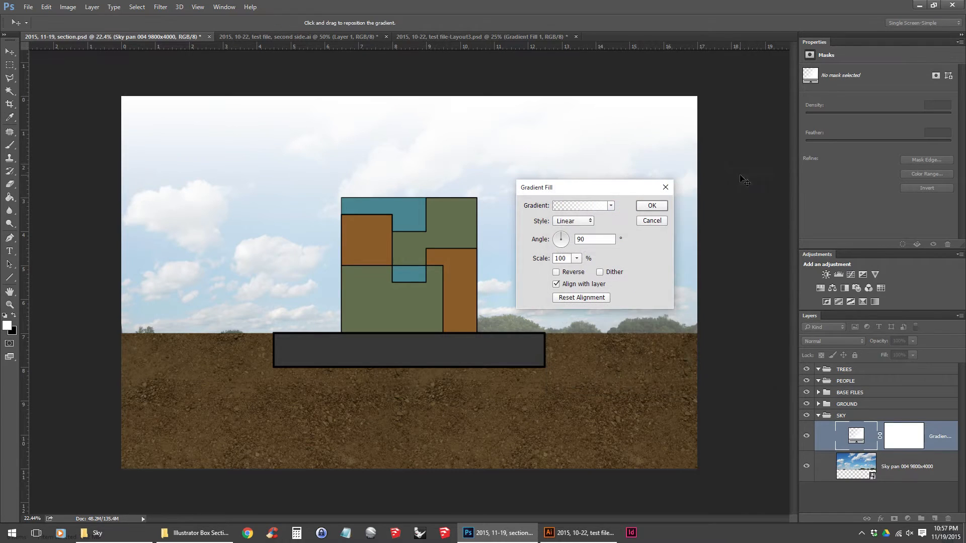
pyautogui.click(652, 206)
# Reduce the gradient fill layer's opacity to 76%.
pyautogui.click(912, 342)
pyautogui.moveTo(906, 351)
pyautogui.mouseDown()
pyautogui.moveTo(891, 353)
pyautogui.moveTo(902, 352)
pyautogui.mouseUp()
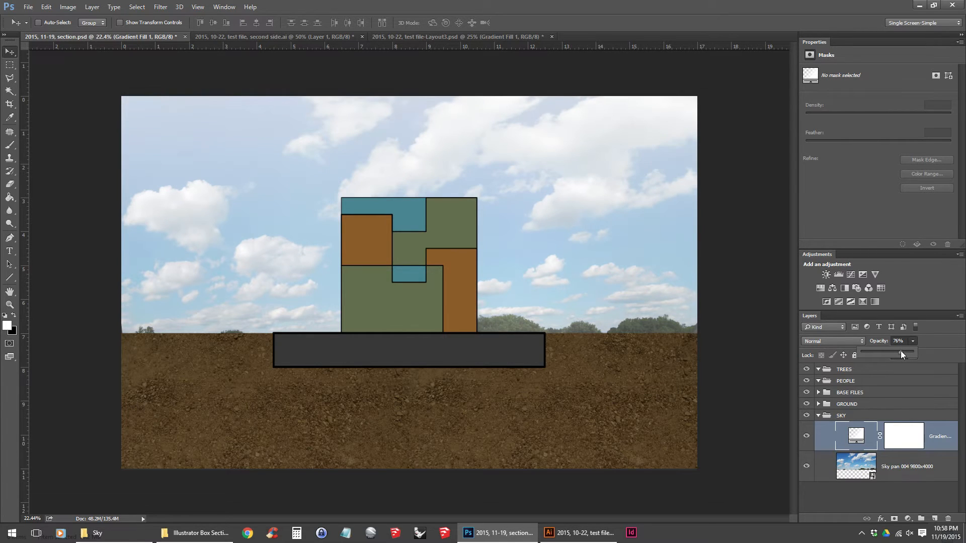
pyautogui.click(611, 251)
# Switch to File Explorer and open the Trees folder inside the Vegetation folder of the Textures library.
pyautogui.click(96, 533)
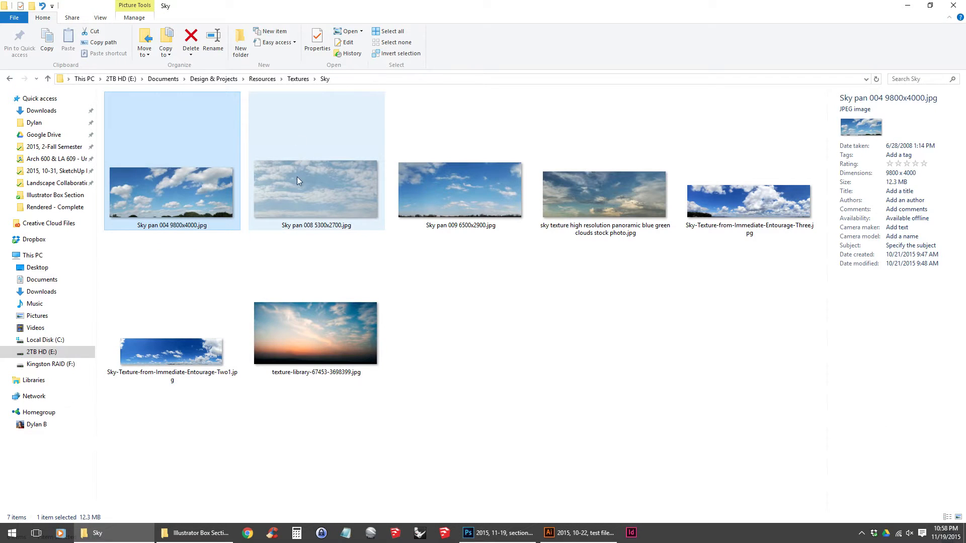
pyautogui.click(300, 80)
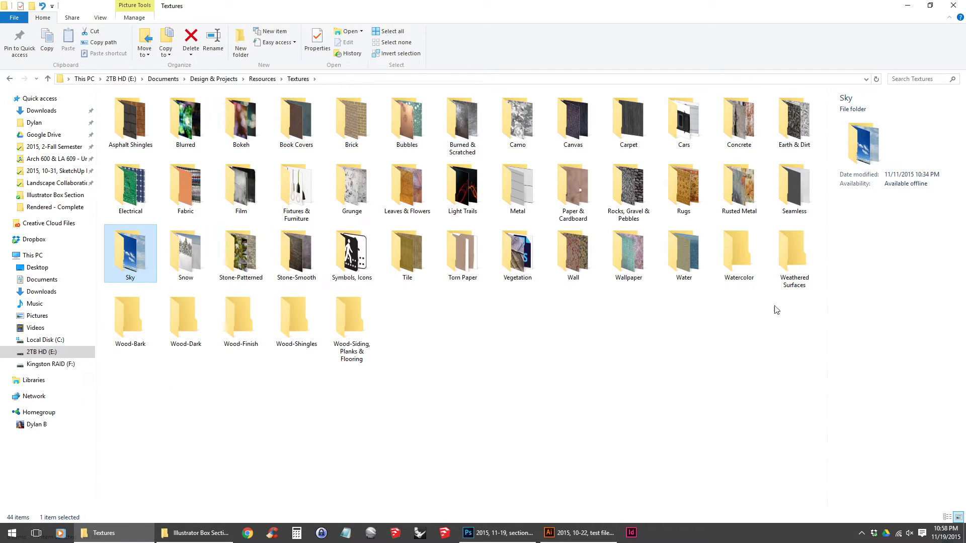
pyautogui.doubleClick(524, 252)
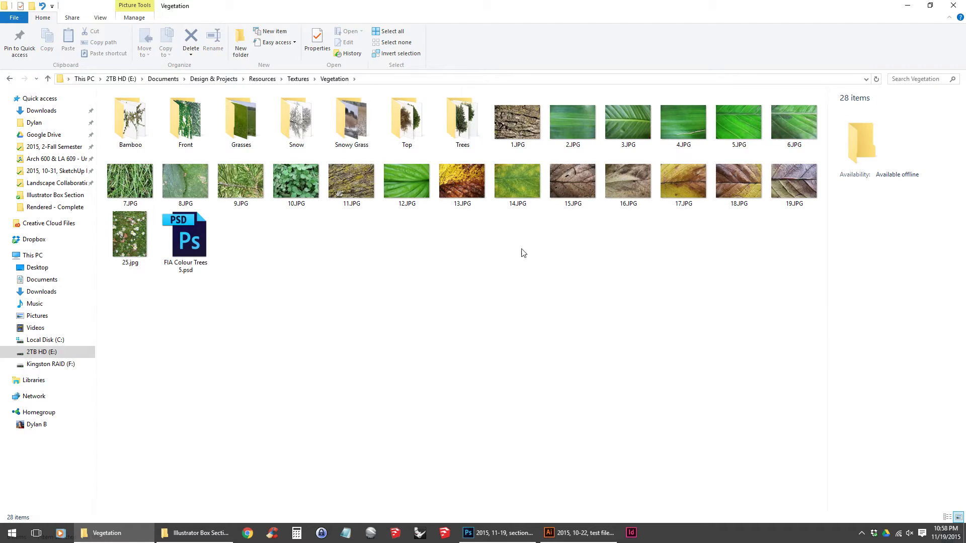
pyautogui.doubleClick(448, 126)
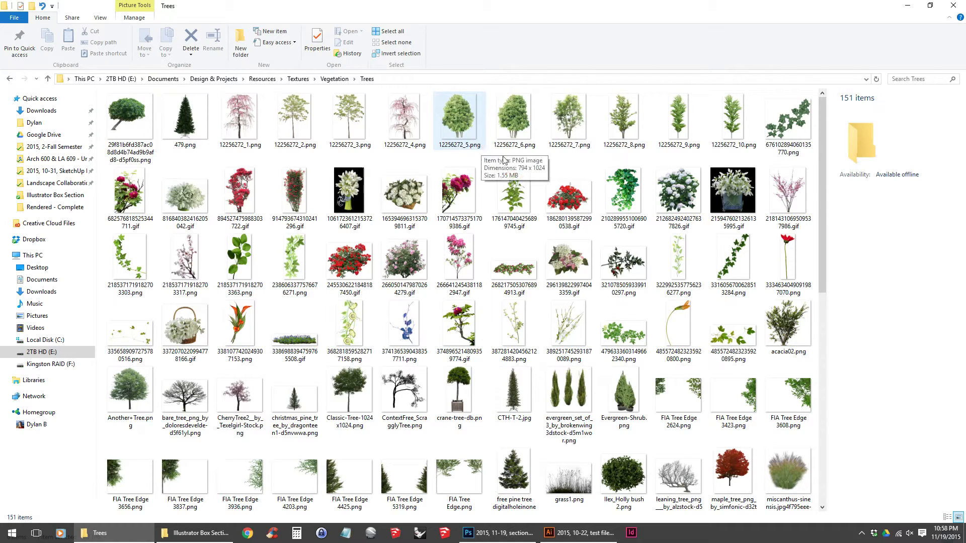
# Browse the tree images and place Tree (9).png into the Photoshop section document.
pyautogui.click(514, 473)
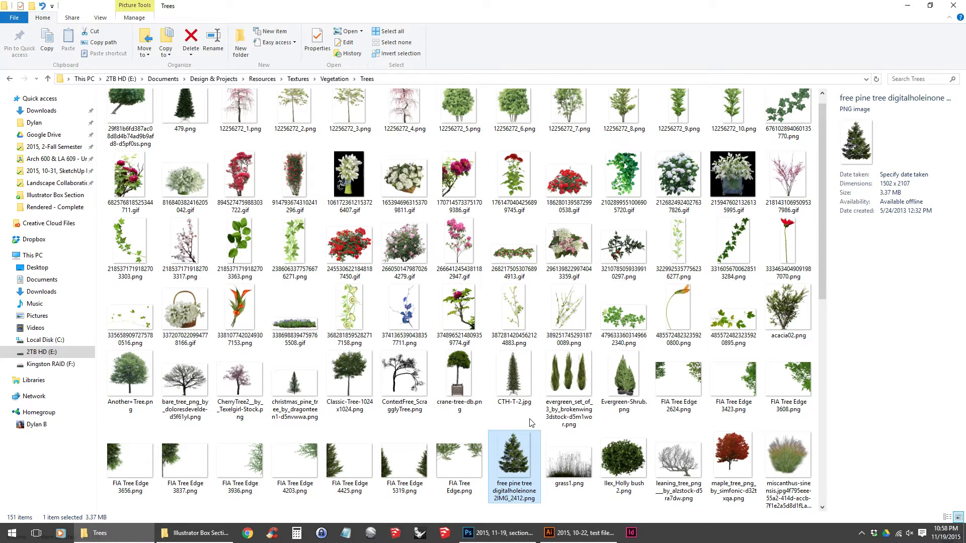
pyautogui.scroll(-3, 566, 394)
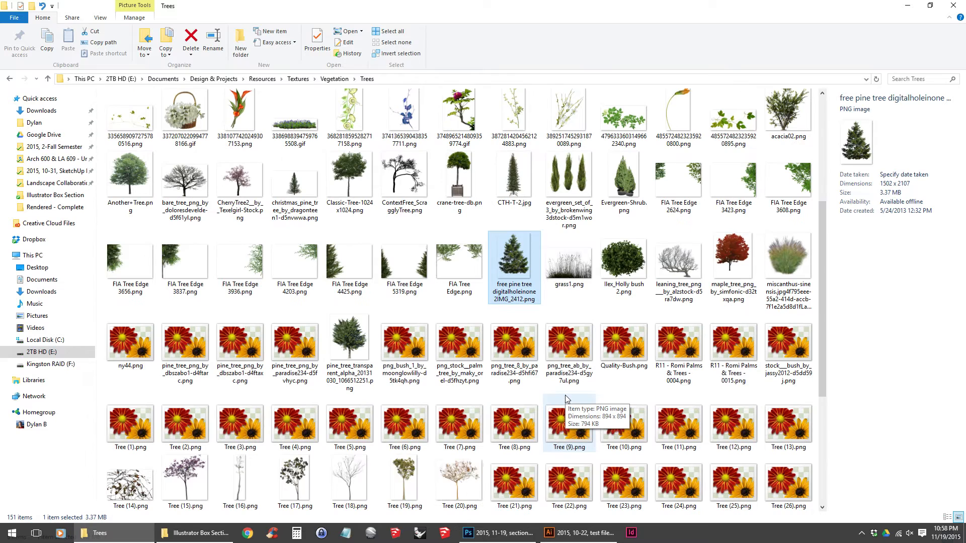
pyautogui.scroll(-3, 566, 399)
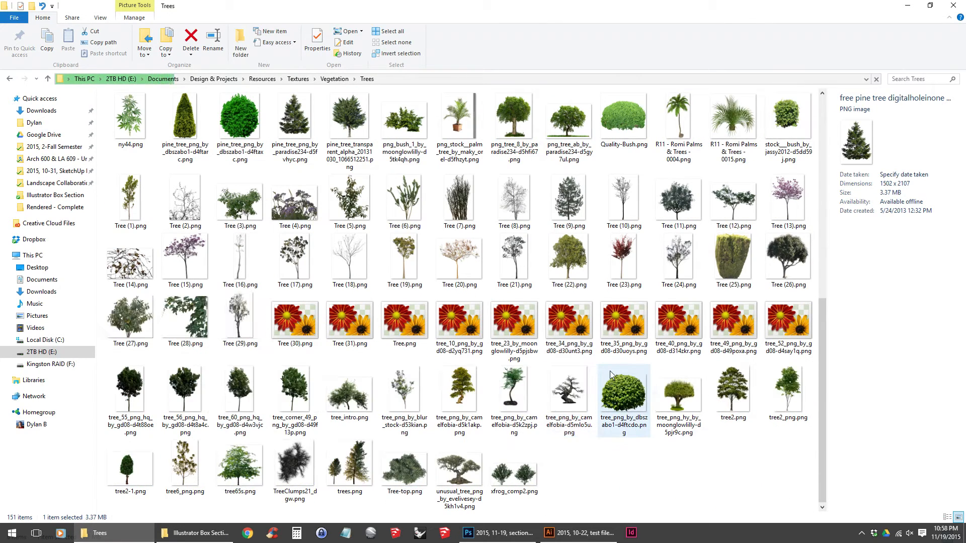
pyautogui.click(567, 206)
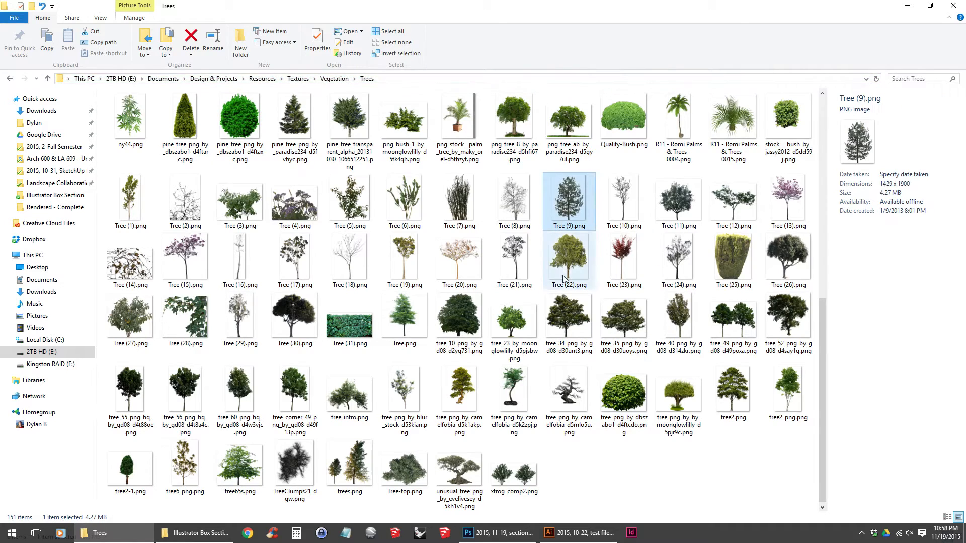
pyautogui.click(498, 533)
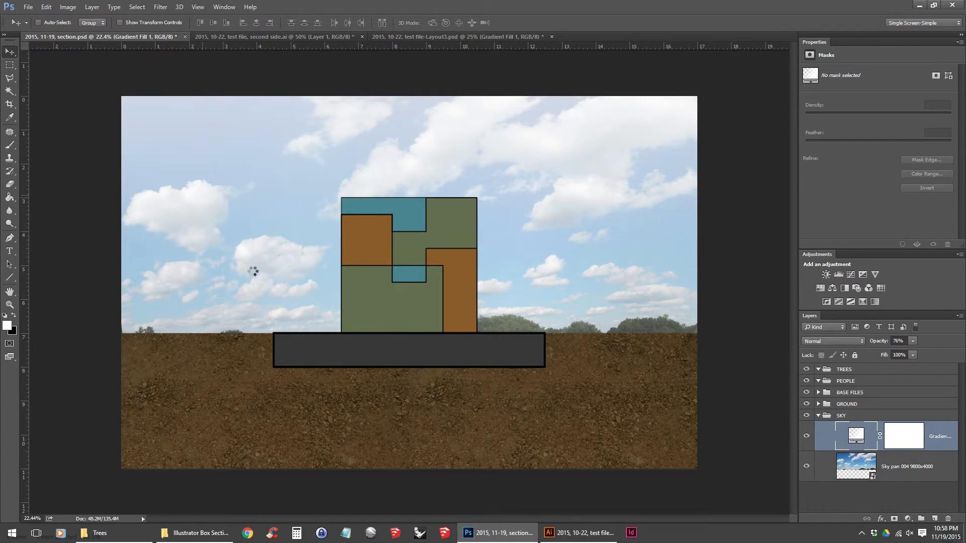
# Scale the placed Tree (9) image to about 26%, show the guides, and stand it on the ground line near the canvas's left edge.
pyautogui.moveTo(541, 103); pyautogui.dragTo(410, 276)
pyautogui.moveTo(344, 380); pyautogui.dragTo(193, 249)
pyautogui.moveTo(266, 145); pyautogui.dragTo(202, 244)
pyautogui.hotkey('ctrl', ';')
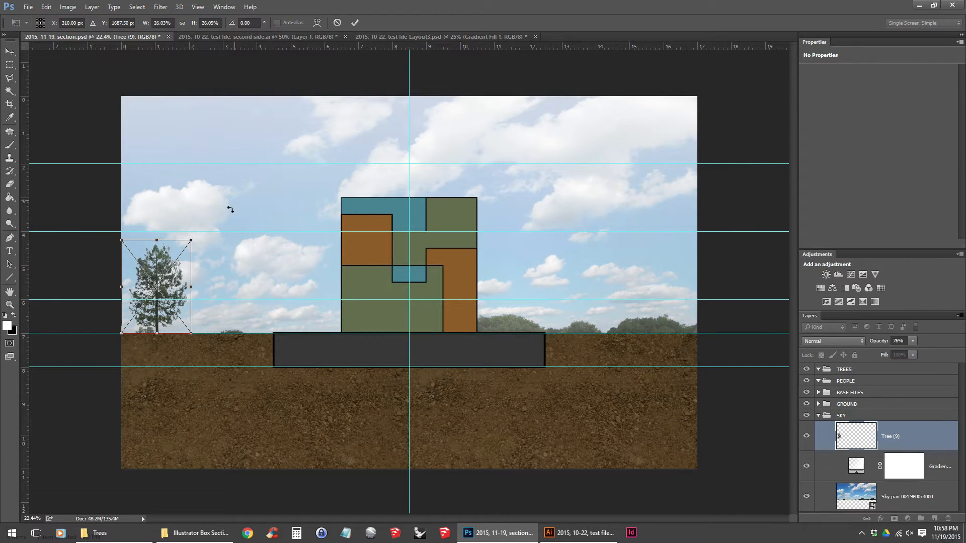
pyautogui.moveTo(171, 277)
pyautogui.mouseDown()
pyautogui.moveTo(334, 259)
pyautogui.moveTo(190, 276)
pyautogui.mouseUp()
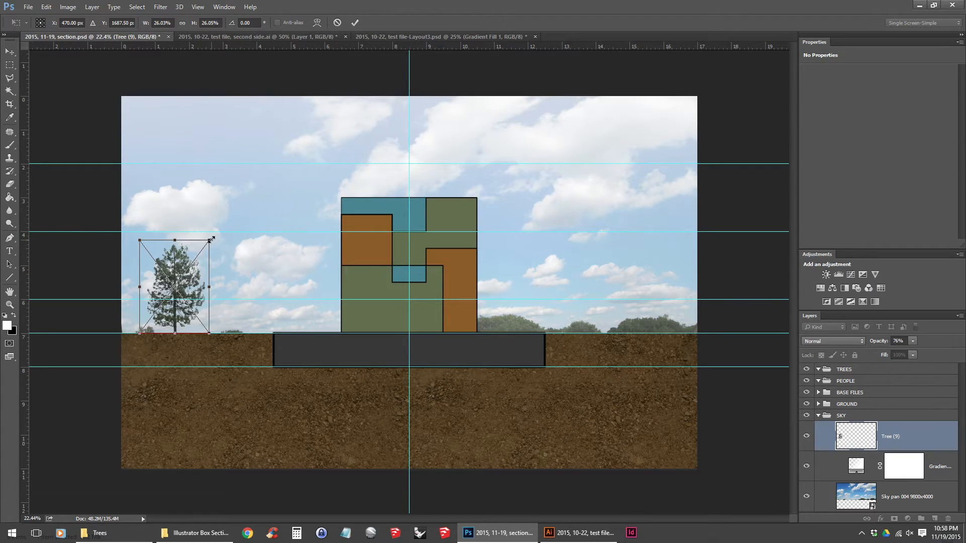
pyautogui.press('Return')
# Place the leafy tree image 12256272_6.png from the Trees folder into the section document.
pyautogui.click(127, 534)
pyautogui.scroll(10, 573, 166)
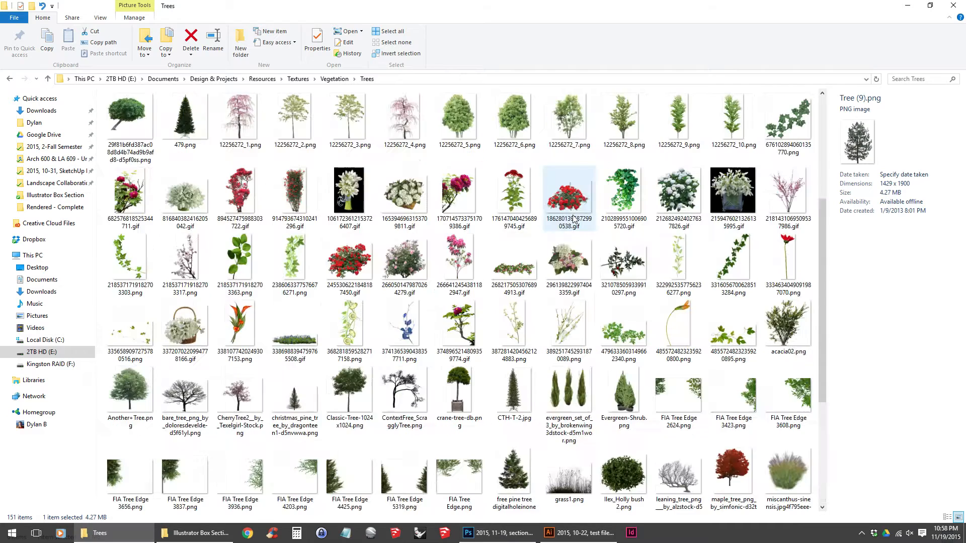
pyautogui.click(571, 138)
pyautogui.moveTo(524, 127); pyautogui.dragTo(509, 273)
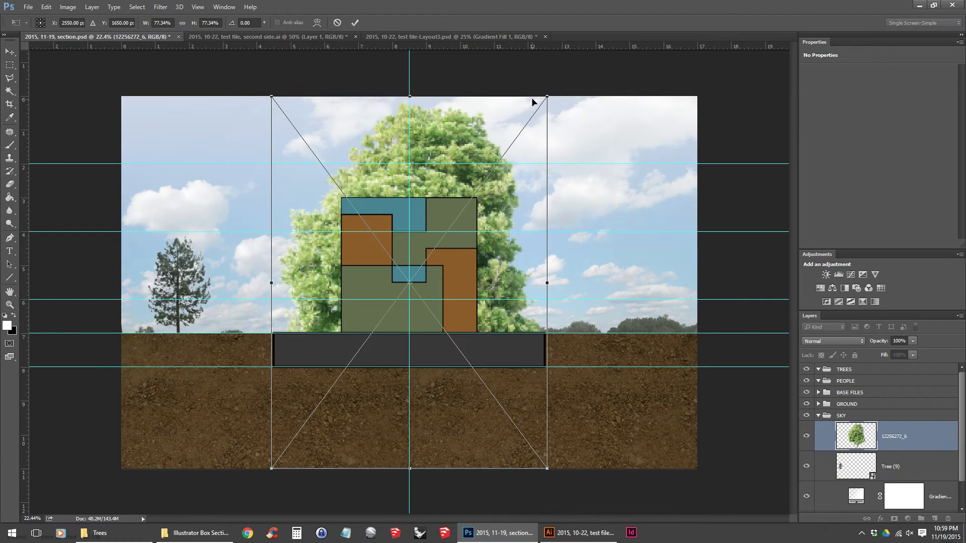
# Scale the 12256272_6 tree to about 29.8% and position it right of the building with its trunks slightly below the ground line.
pyautogui.moveTo(541, 94); pyautogui.dragTo(367, 338)
pyautogui.moveTo(323, 429); pyautogui.dragTo(615, 283)
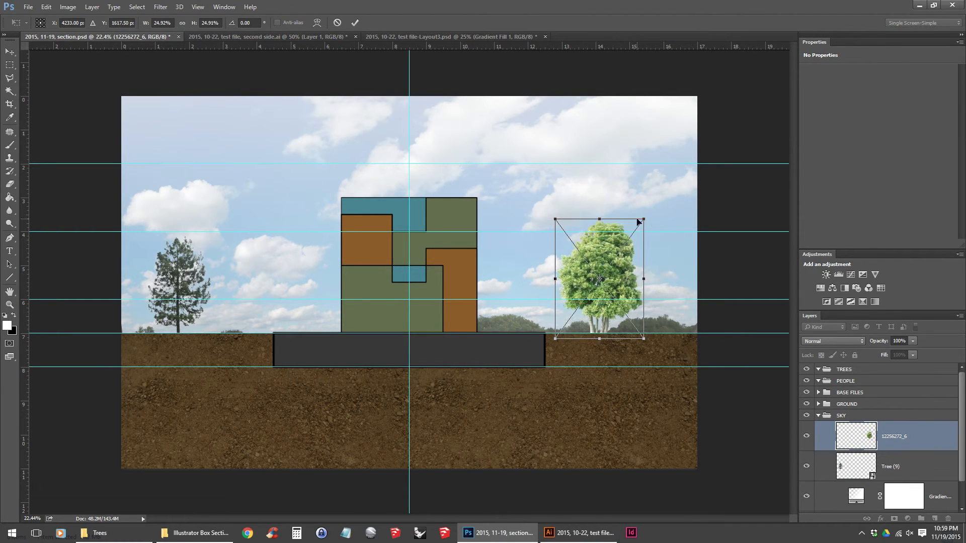
pyautogui.moveTo(645, 215); pyautogui.dragTo(674, 194)
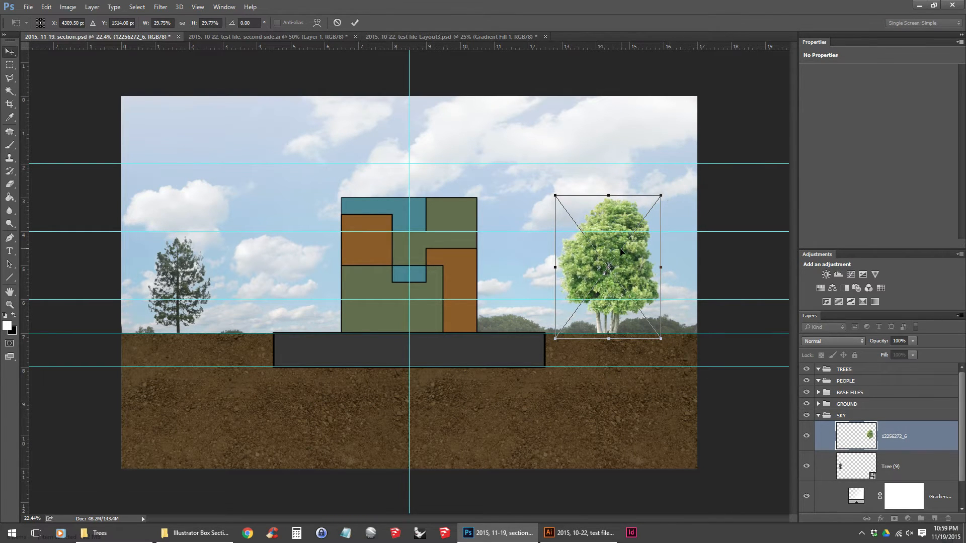
pyautogui.press('Return')
# Place 12256272_9.png from the Trees folder and shrink it to a small tree between the building and the large tree.
pyautogui.click(96, 533)
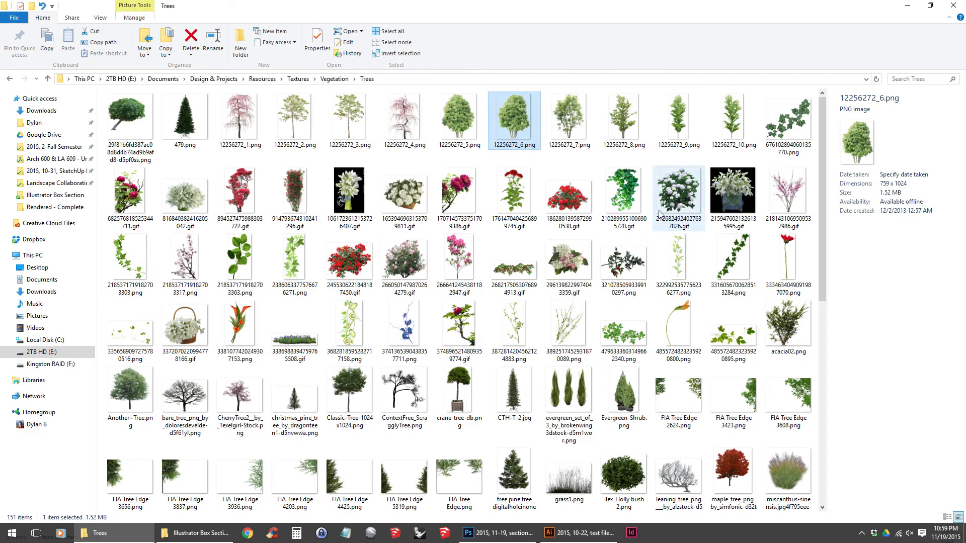
pyautogui.moveTo(679, 121); pyautogui.dragTo(440, 138)
pyautogui.moveTo(487, 98); pyautogui.dragTo(359, 345)
pyautogui.moveTo(363, 423); pyautogui.dragTo(529, 303)
pyautogui.moveTo(548, 226); pyautogui.dragTo(531, 255)
pyautogui.press('Return')
# Find tree_60_png_hq_by_gd08-d4w3vjc.png in the Trees folder and place it into the section document.
pyautogui.click(200, 541)
pyautogui.click(194, 535)
pyautogui.click(115, 533)
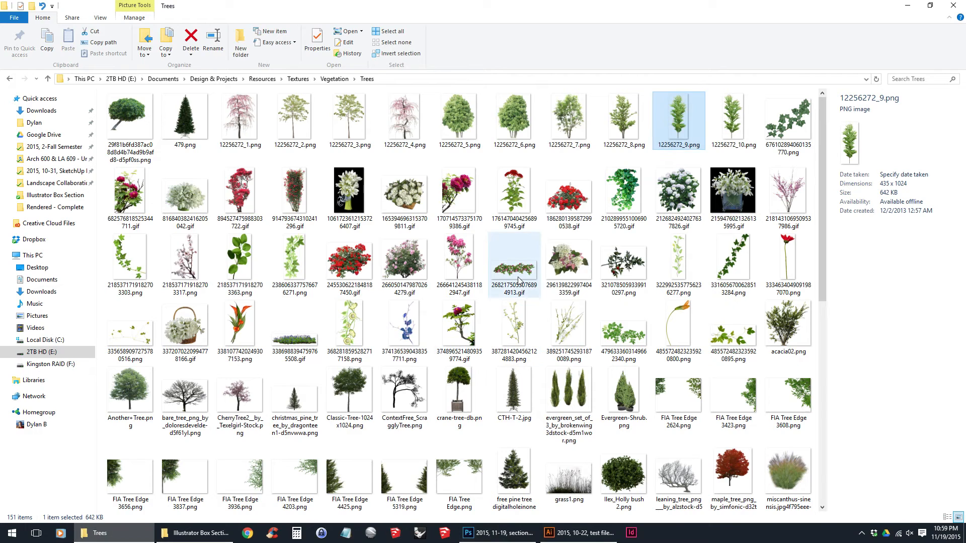
pyautogui.scroll(-3, 519, 280)
pyautogui.scroll(-2, 562, 324)
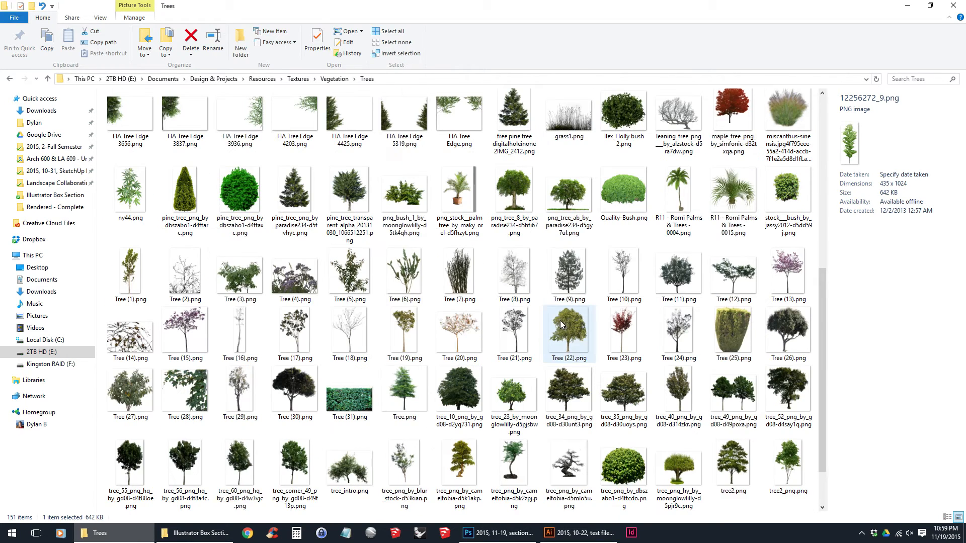
pyautogui.click(184, 468)
pyautogui.moveTo(235, 478); pyautogui.dragTo(413, 352)
# Scale the tree_60 image to about 3.58 inches high and position it between the Tree (9) image and the building.
pyautogui.moveTo(422, 270); pyautogui.dragTo(273, 256)
pyautogui.moveTo(302, 199); pyautogui.dragTo(281, 219)
pyautogui.press('Return')
# Move the four tree layers from the SKY group into the TREES group and collapse that group.
pyautogui.scroll(-2, 933, 424)
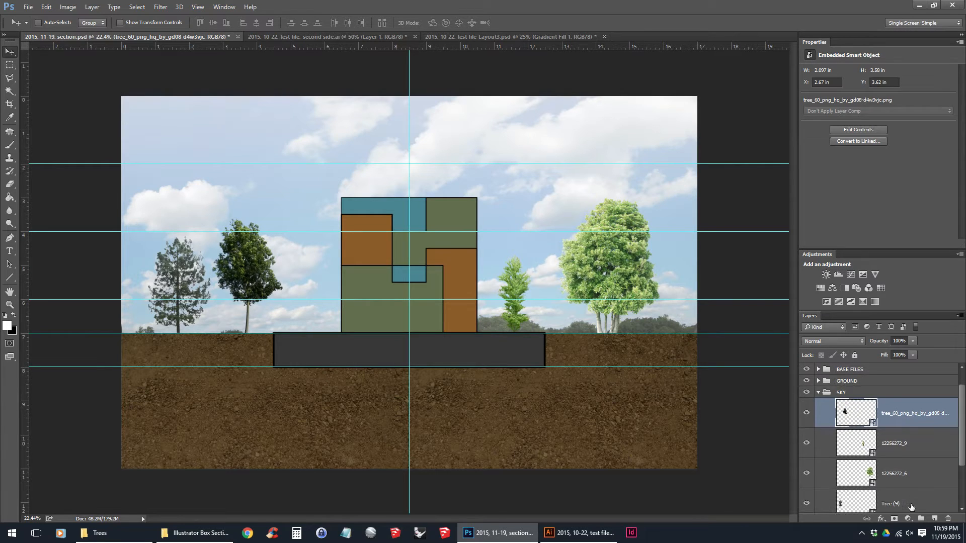
pyautogui.keyDown('shift'); pyautogui.click(914, 500); pyautogui.keyUp('shift')
pyautogui.scroll(2, 872, 419)
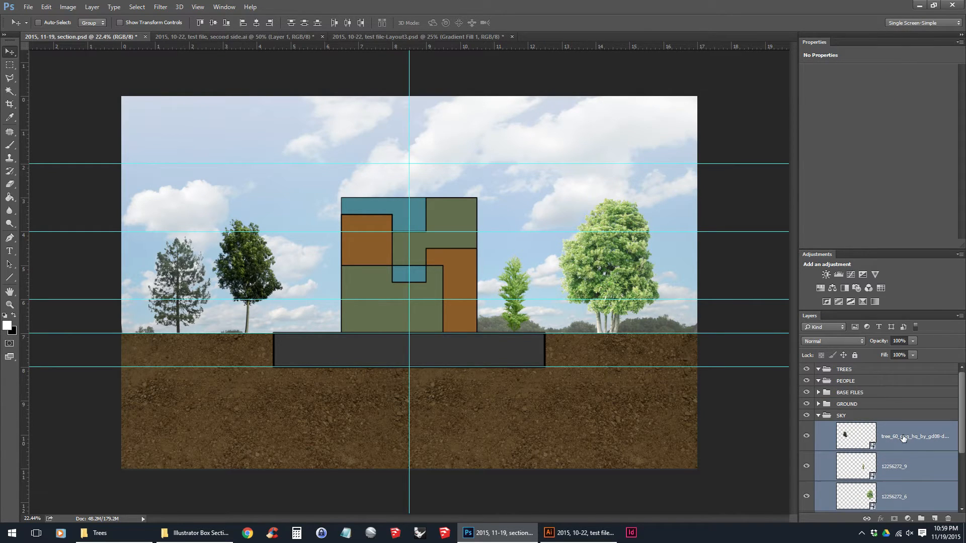
pyautogui.moveTo(903, 439); pyautogui.dragTo(849, 370)
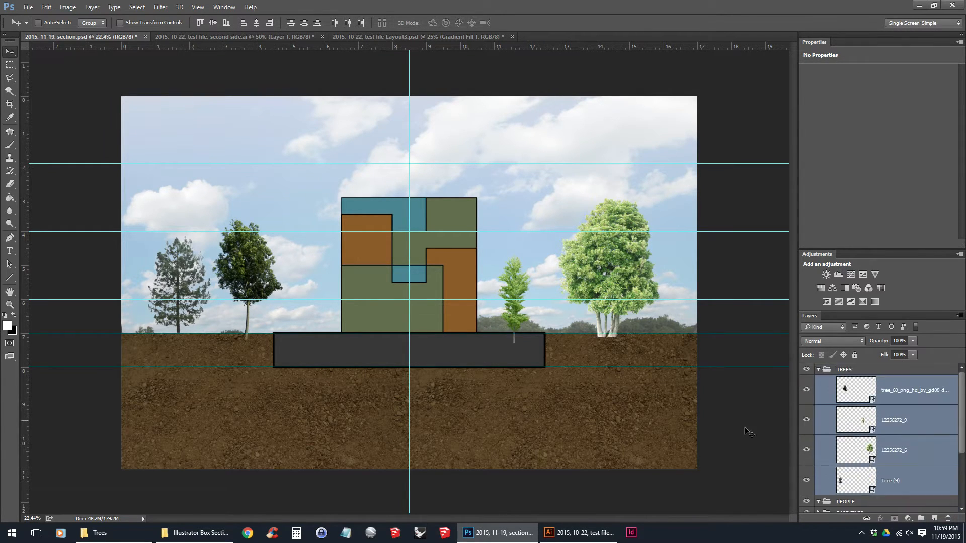
pyautogui.click(818, 370)
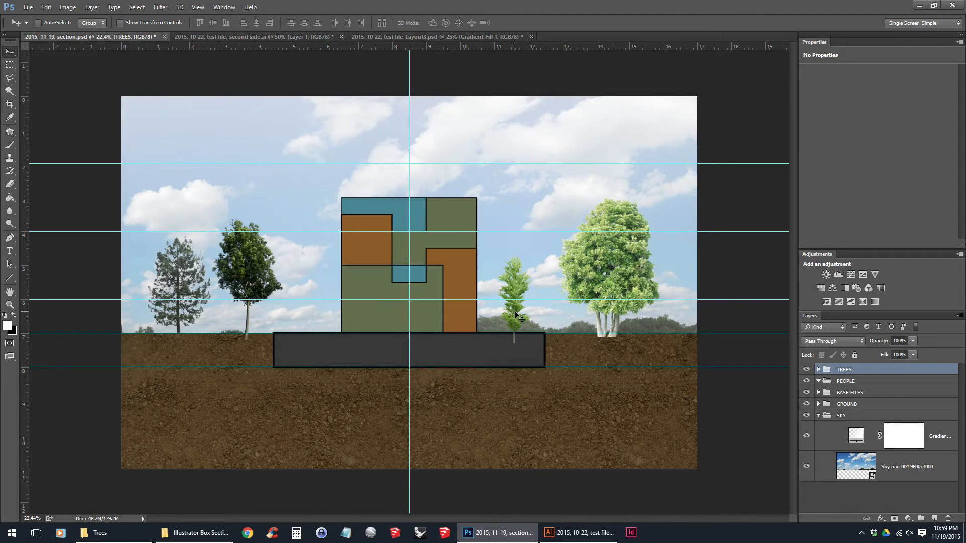
# Move the TREES group beneath the GROUND group, directly above SKY, and check where the trunks meet the ground.
pyautogui.scroll(3, 518, 316)
pyautogui.scroll(-1, 532, 313)
pyautogui.press('alt')
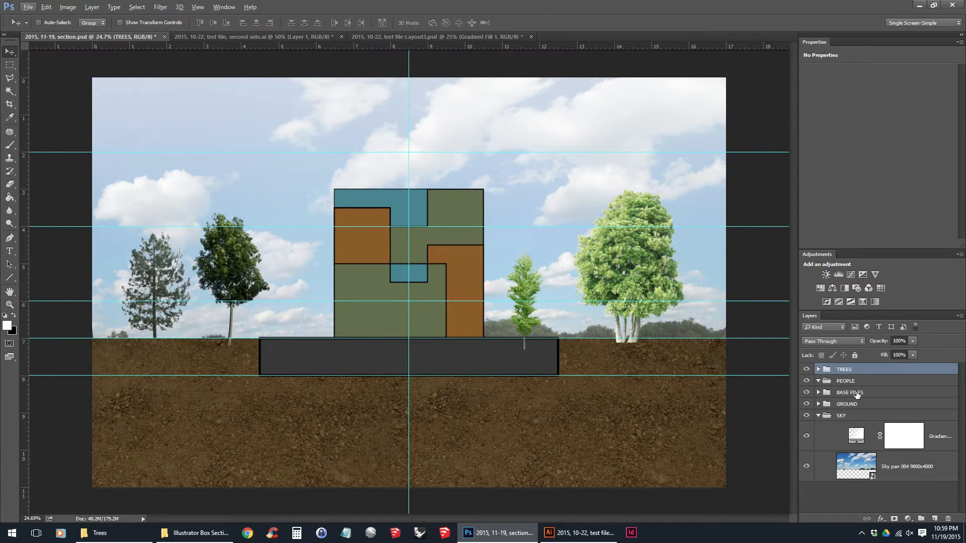
pyautogui.scroll(5, 598, 382)
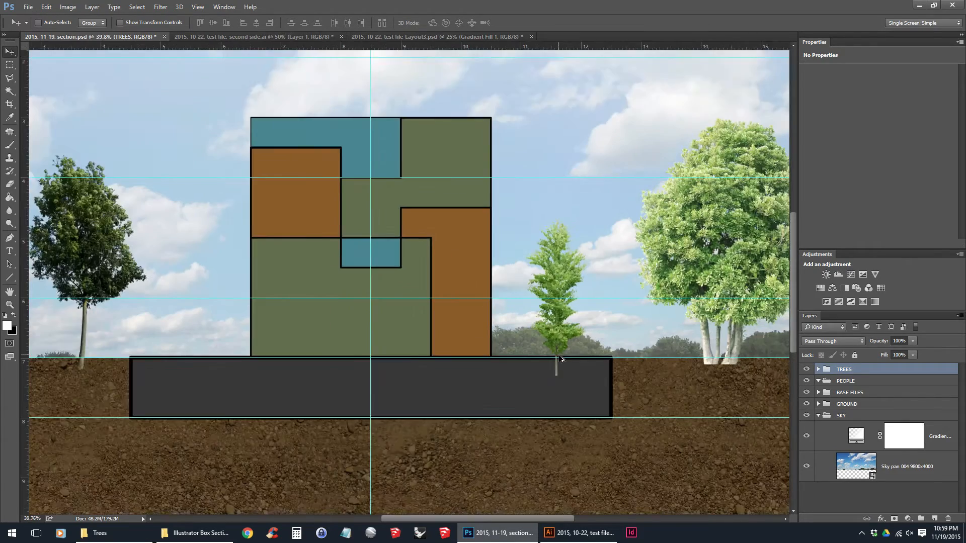
pyautogui.scroll(-4, 561, 386)
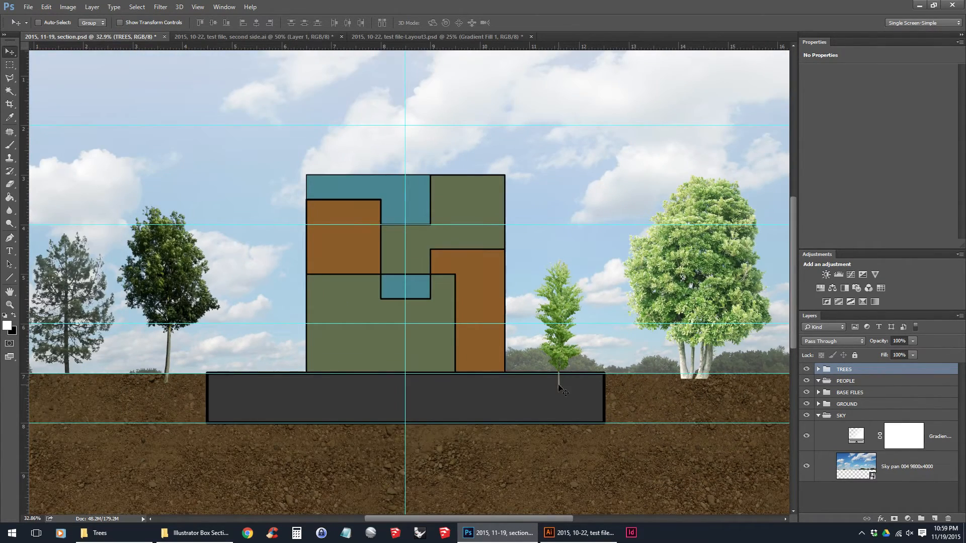
pyautogui.moveTo(900, 373); pyautogui.dragTo(901, 413)
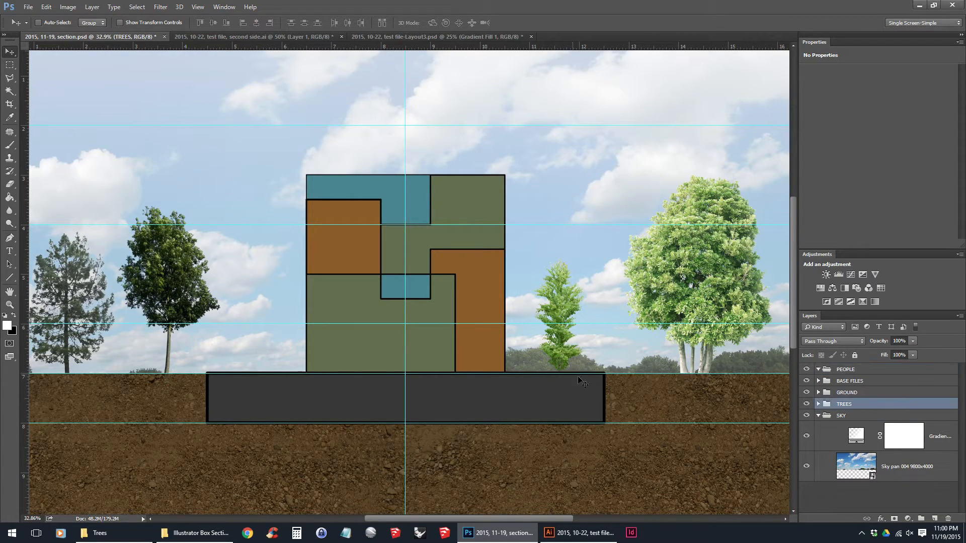
pyautogui.scroll(5, 708, 389)
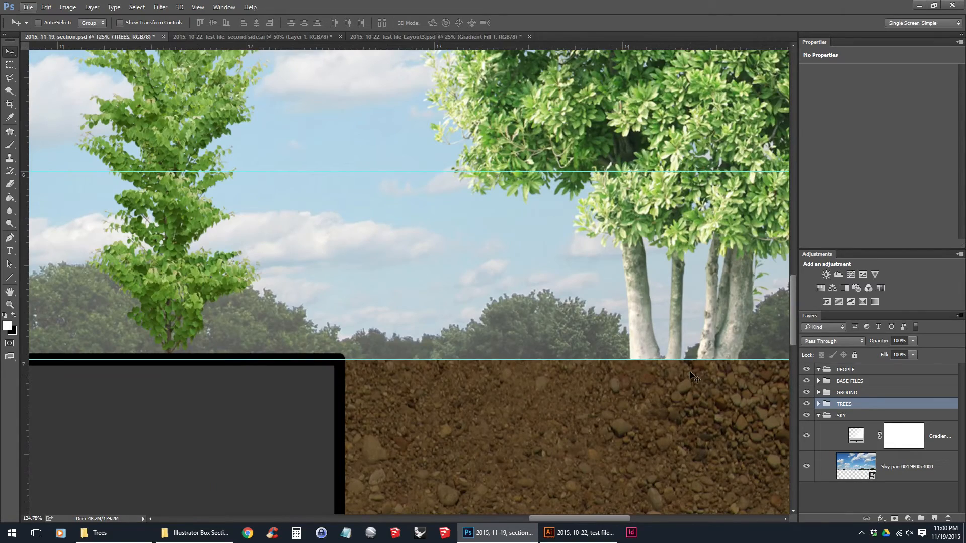
pyautogui.scroll(-4, 675, 360)
pyautogui.scroll(-3, 673, 363)
pyautogui.scroll(1, 524, 317)
pyautogui.scroll(-1, 525, 317)
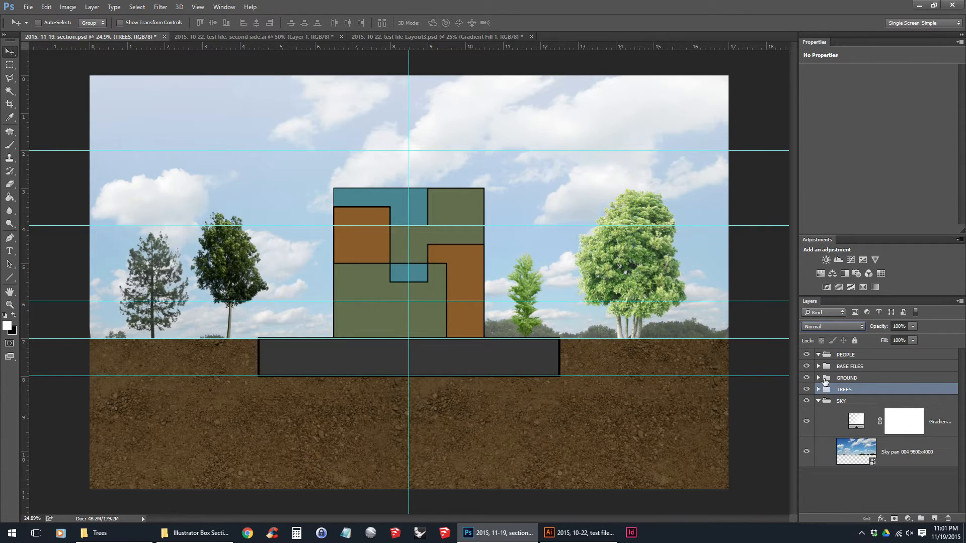
# Add a Hue/Saturation adjustment clipped to the tree_60 layer in the TREES group, with Saturation about -10 and Lightness about +22.
pyautogui.click(819, 389)
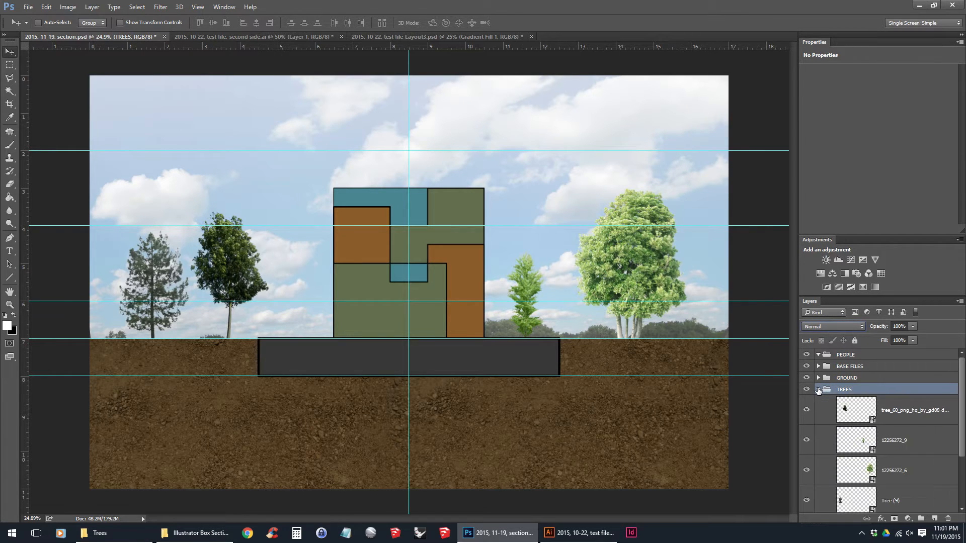
pyautogui.keyDown('ctrl'); pyautogui.click(222, 267); pyautogui.keyUp('ctrl')
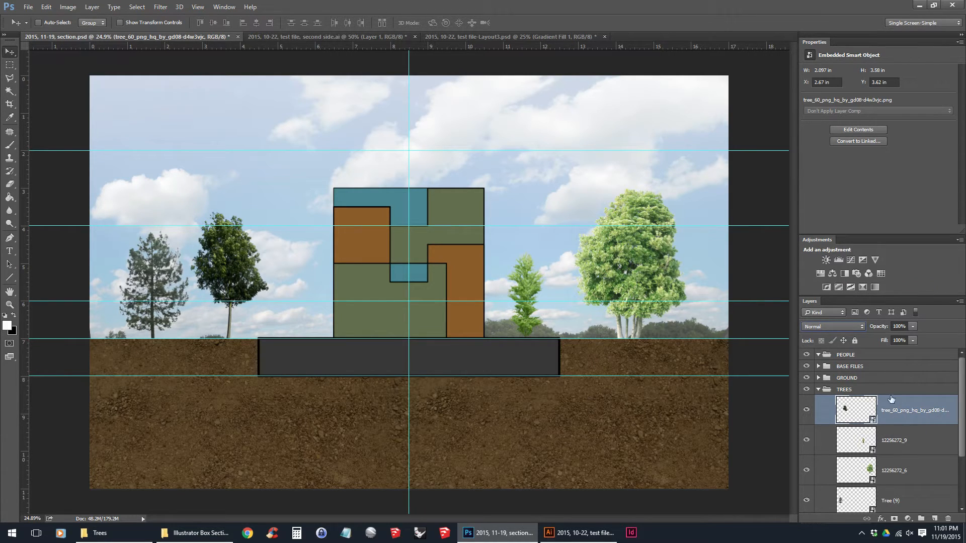
pyautogui.click(909, 520)
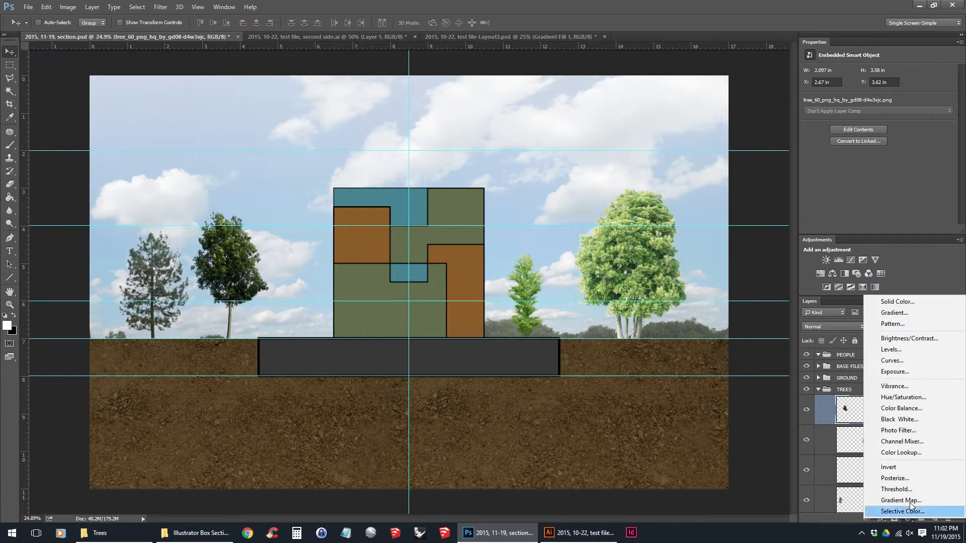
pyautogui.click(911, 401)
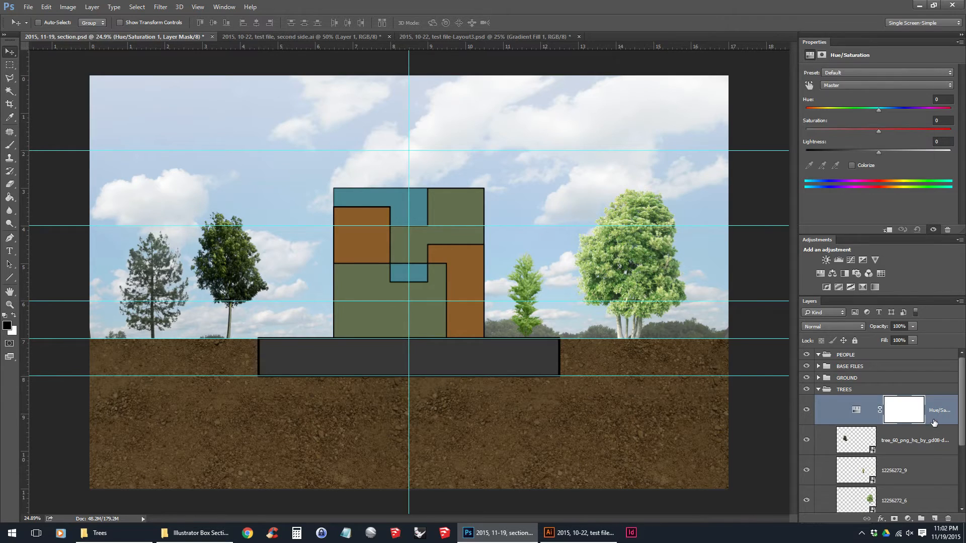
pyautogui.rightClick(935, 421)
pyautogui.click(885, 249)
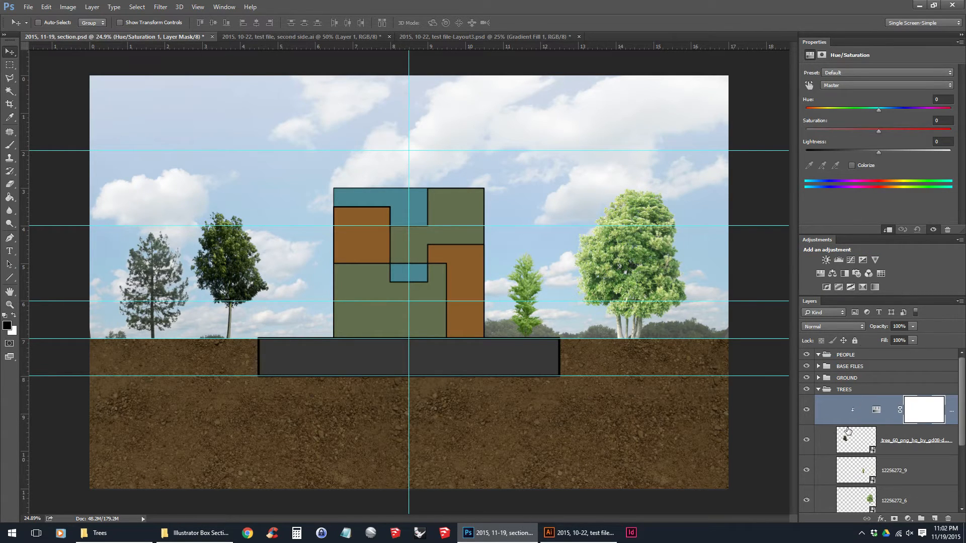
pyautogui.moveTo(878, 152); pyautogui.dragTo(894, 152)
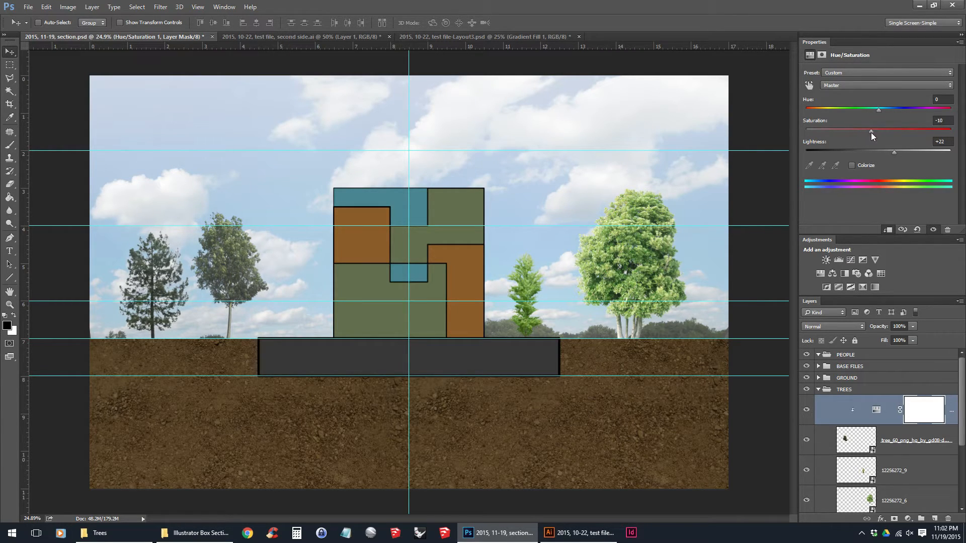
# Add a Hue/Saturation adjustment clipped to the 12256272_9 tree layer, with Saturation -43 and Lightness +13.
pyautogui.keyDown('ctrl'); pyautogui.click(529, 280); pyautogui.keyUp('ctrl')
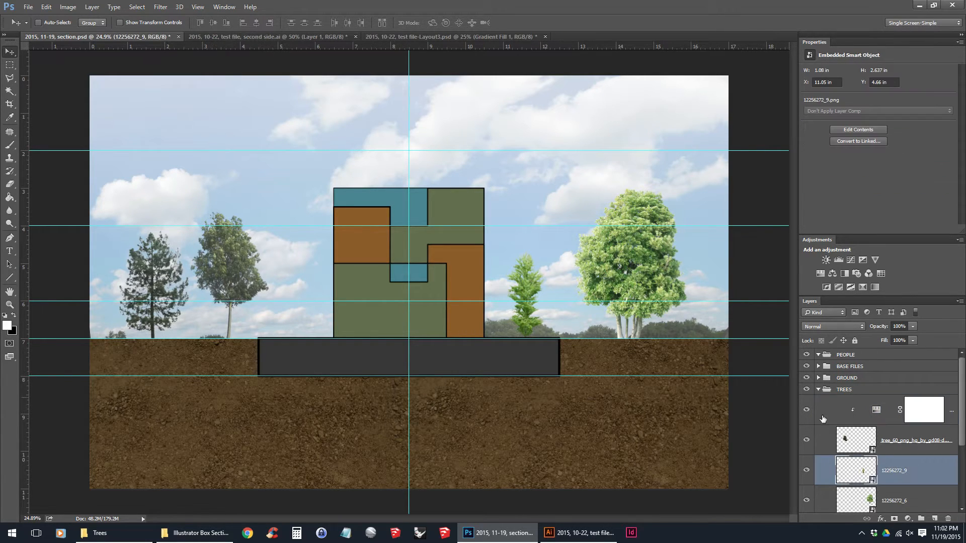
pyautogui.click(821, 274)
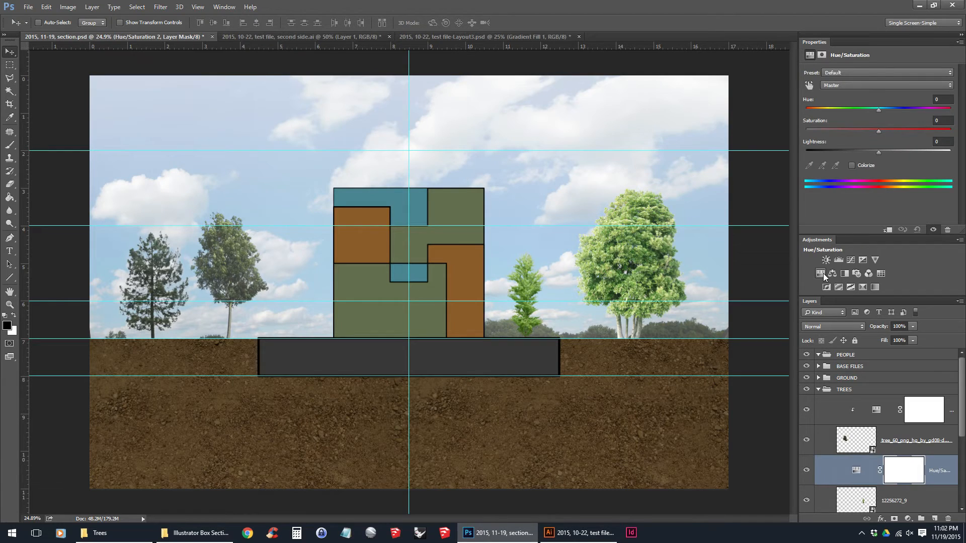
pyautogui.rightClick(939, 470)
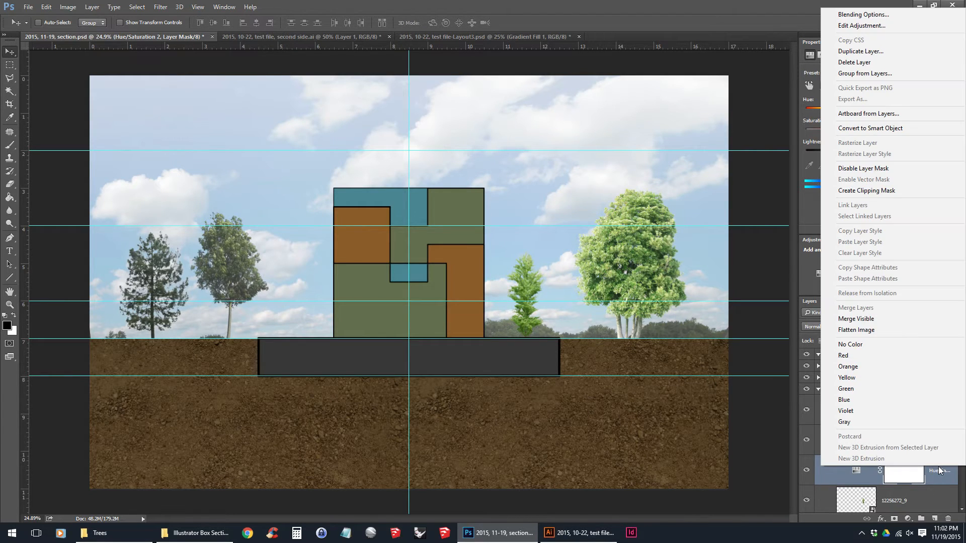
pyautogui.click(874, 191)
pyautogui.scroll(-2, 860, 357)
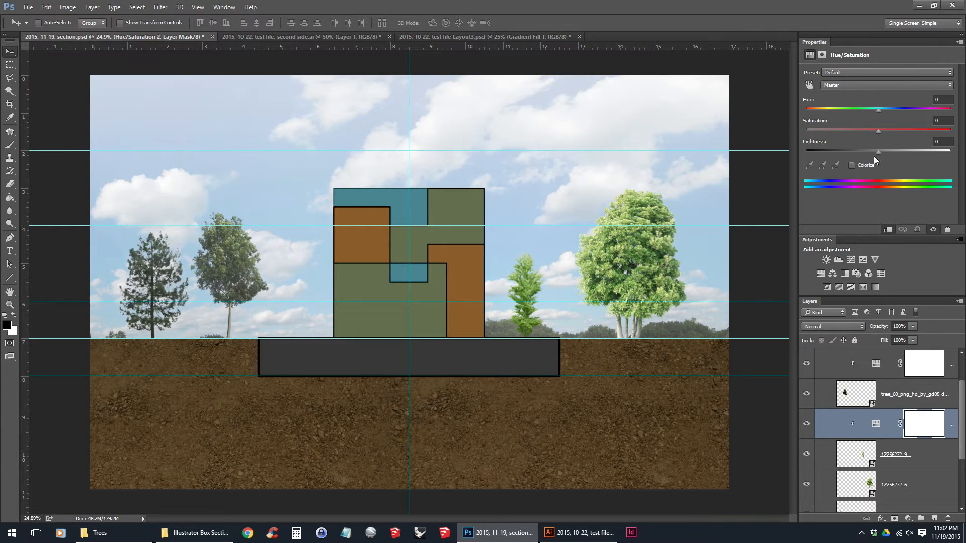
pyautogui.moveTo(879, 151); pyautogui.dragTo(845, 131)
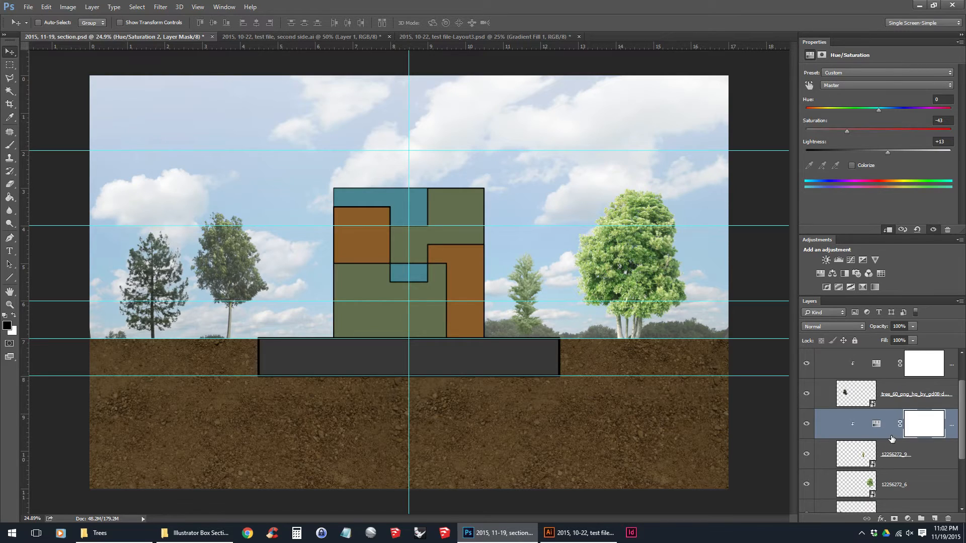
# Copy the 12256272_9 tree's Hue/Saturation adjustment above the 12256272_6 layer and clip it to that tree.
pyautogui.scroll(-1, 892, 439)
pyautogui.moveTo(948, 399); pyautogui.dragTo(914, 443)
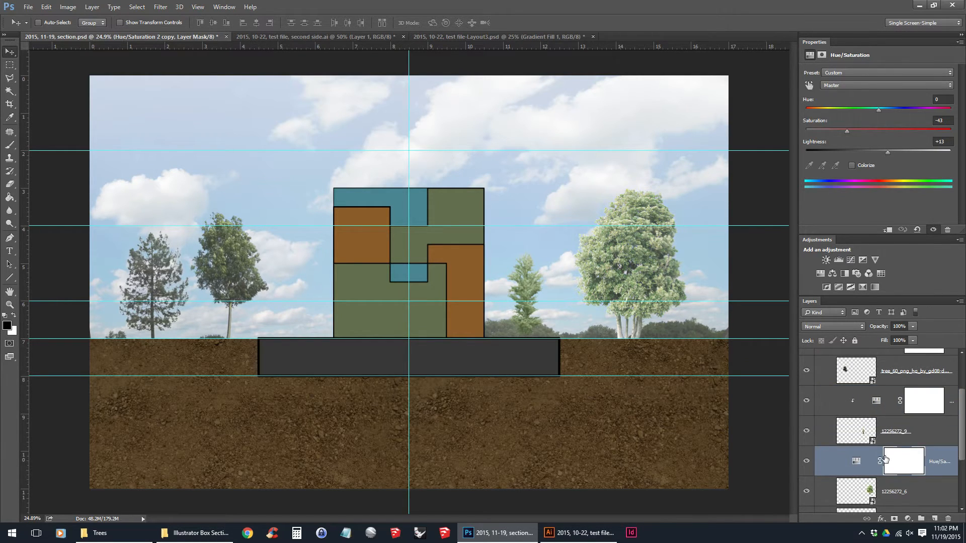
pyautogui.scroll(-1, 849, 453)
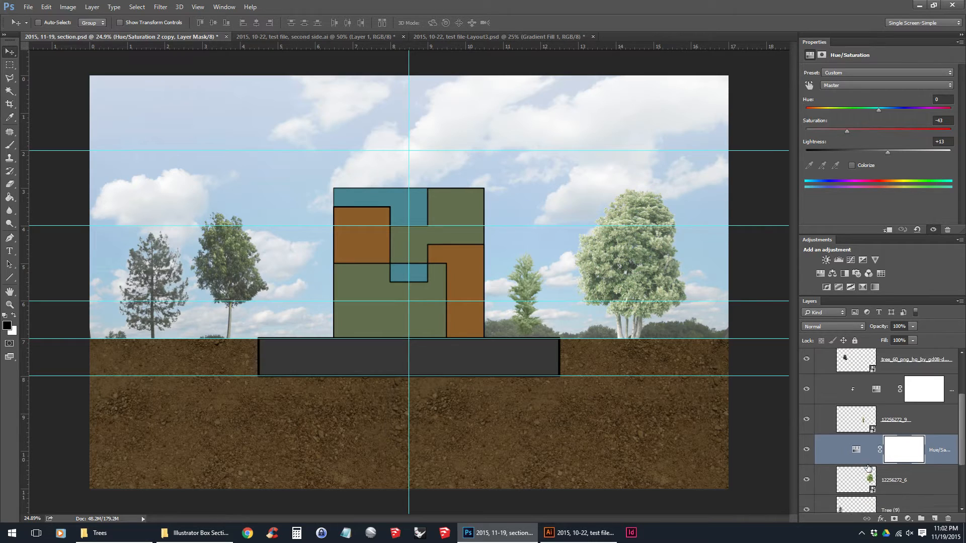
pyautogui.rightClick(936, 437)
pyautogui.click(877, 250)
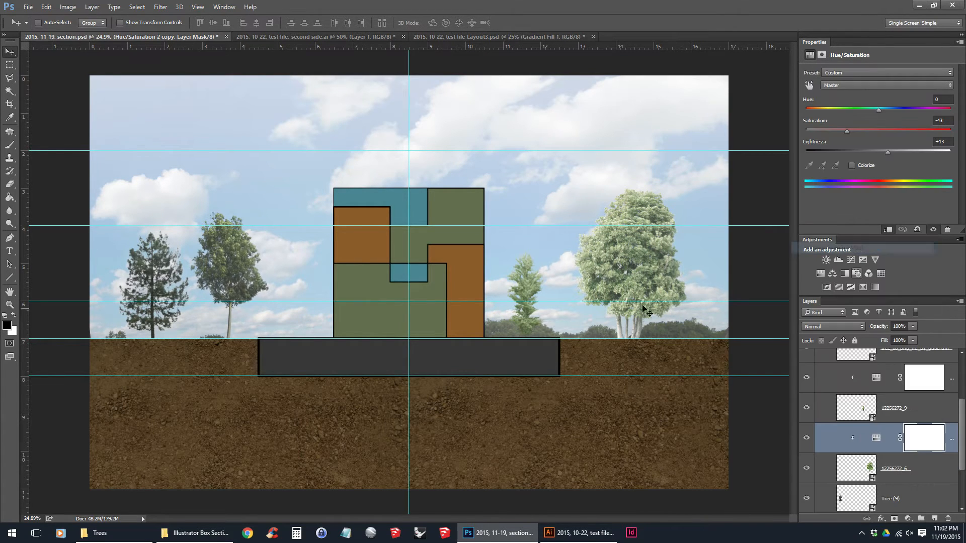
# Compare the 12256272_6 tree with and without its Hue/Saturation adjustment, and set the Saturation to -34.
pyautogui.scroll(-3, 880, 447)
pyautogui.scroll(2, 866, 432)
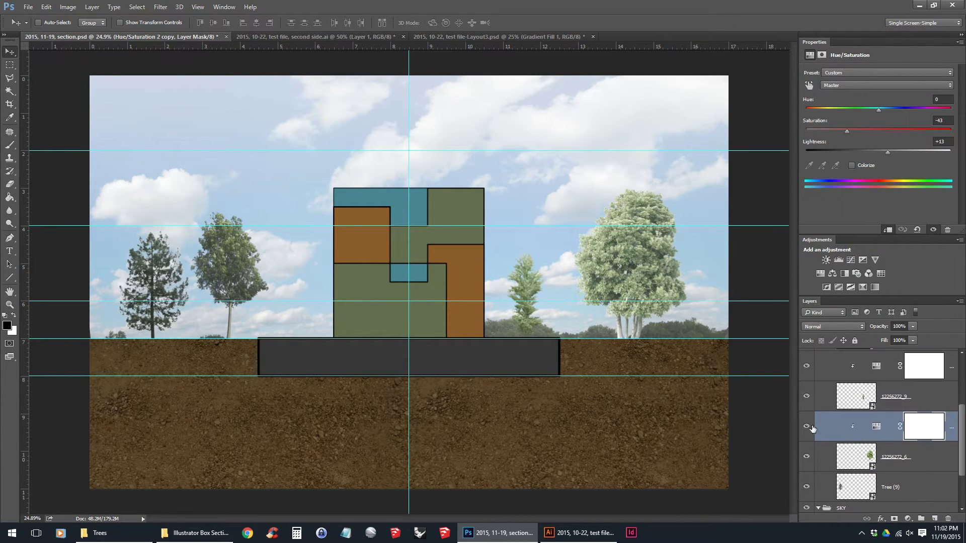
pyautogui.click(807, 427)
pyautogui.click(807, 427)
pyautogui.click(888, 428)
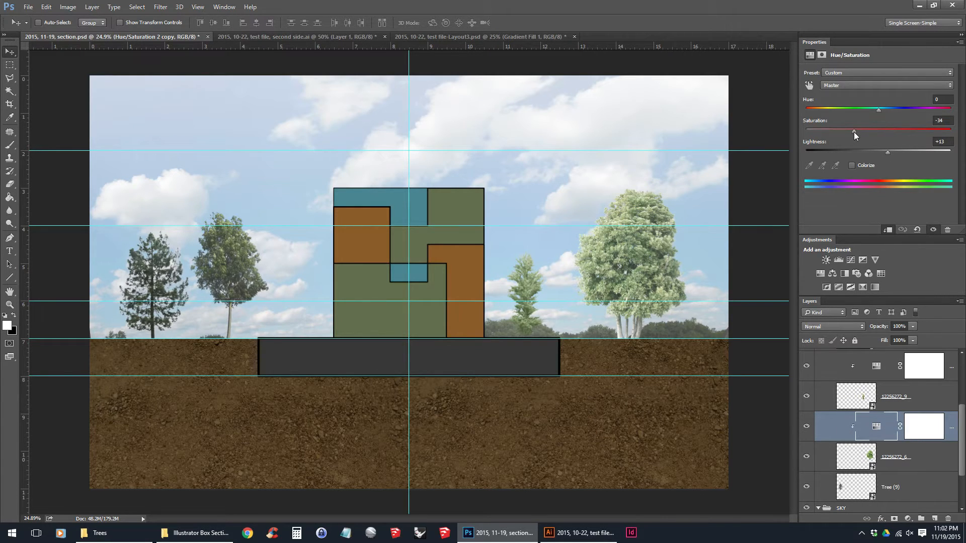
pyautogui.moveTo(858, 132); pyautogui.dragTo(853, 135)
# Set the TREES group's blend mode to Multiply.
pyautogui.scroll(3, 869, 456)
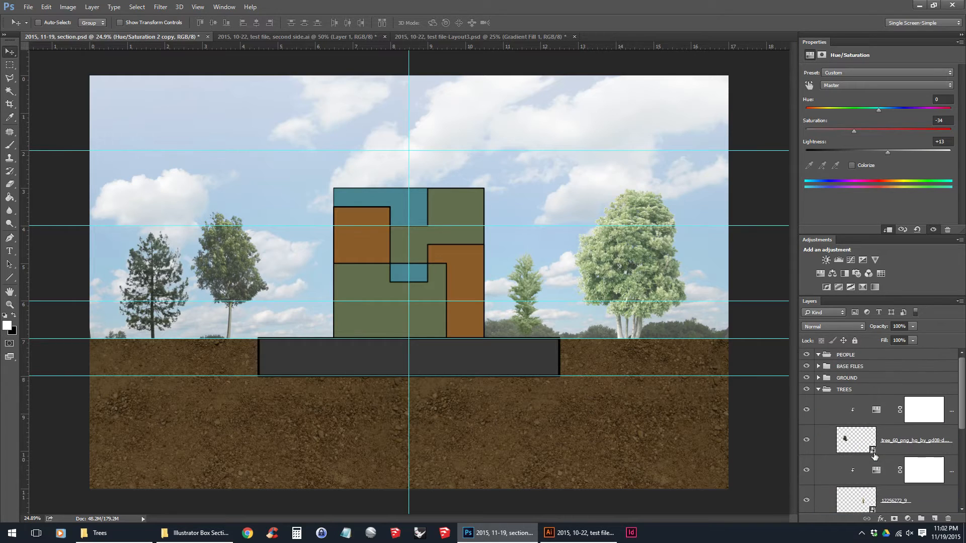
pyautogui.click(867, 390)
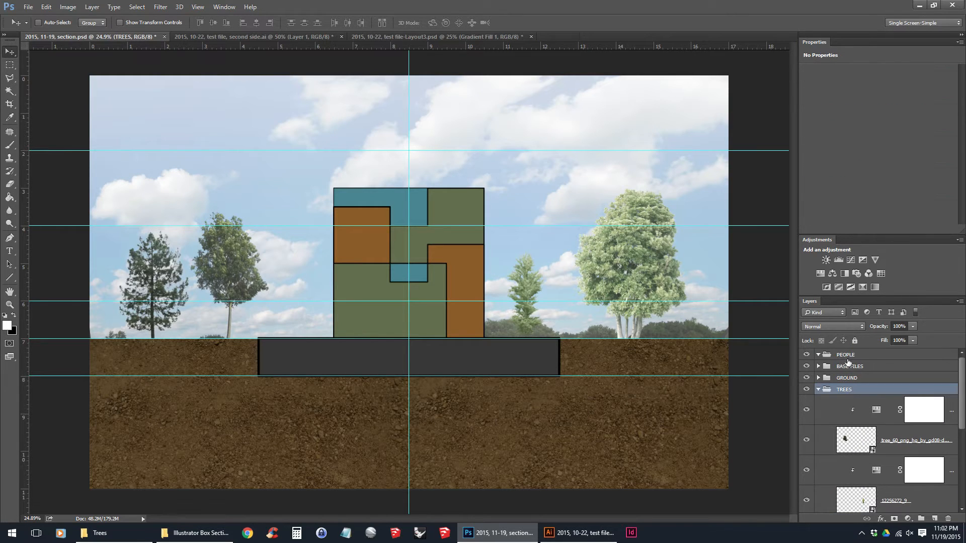
pyautogui.click(847, 326)
pyautogui.click(899, 393)
pyautogui.click(843, 313)
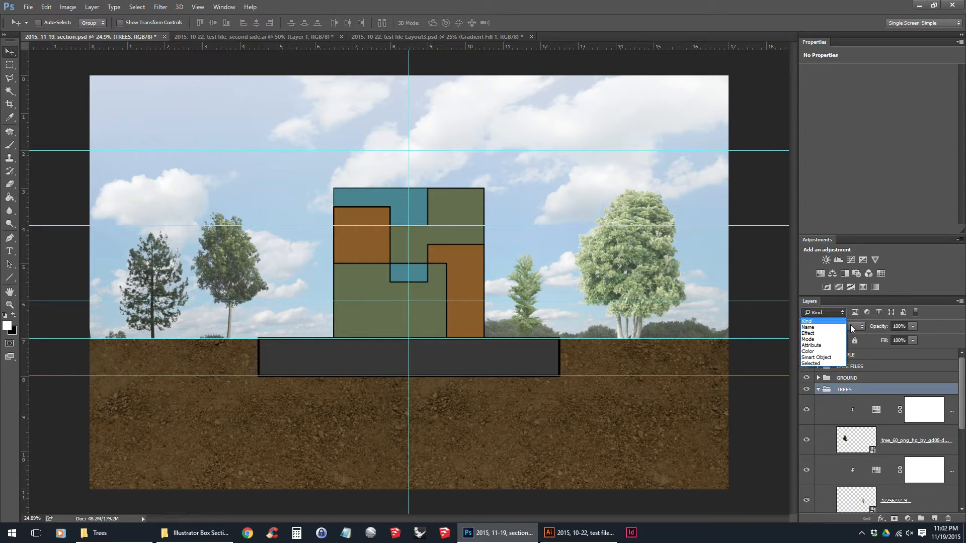
pyautogui.click(860, 328)
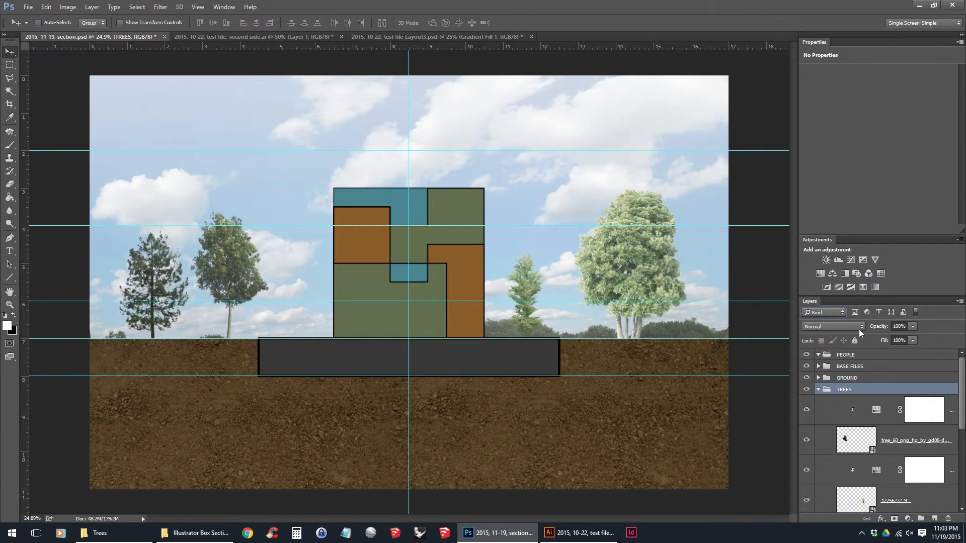
pyautogui.click(859, 329)
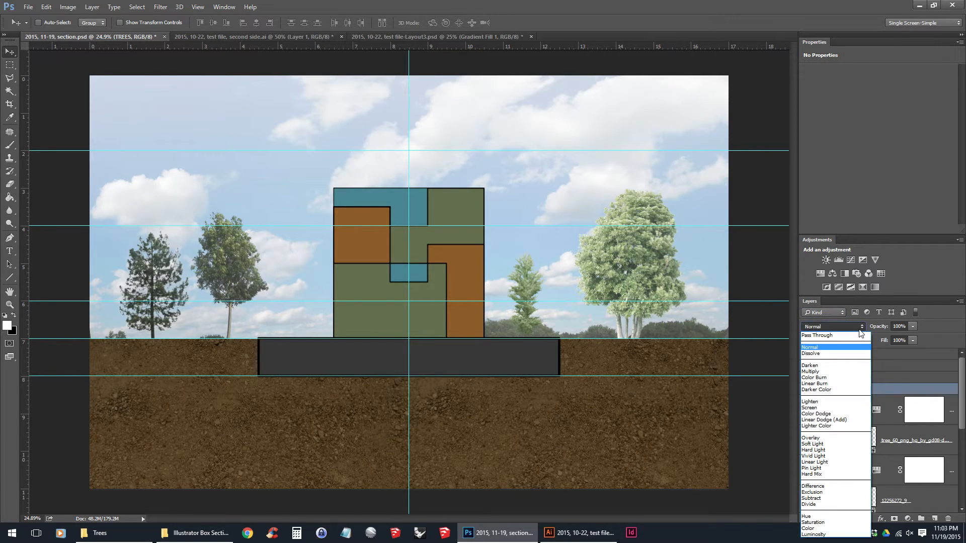
pyautogui.click(898, 388)
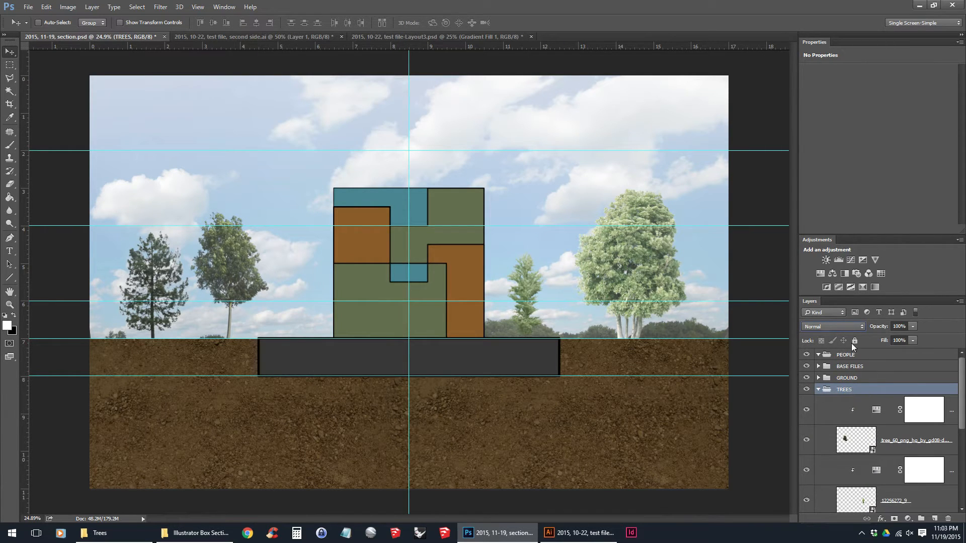
pyautogui.click(850, 327)
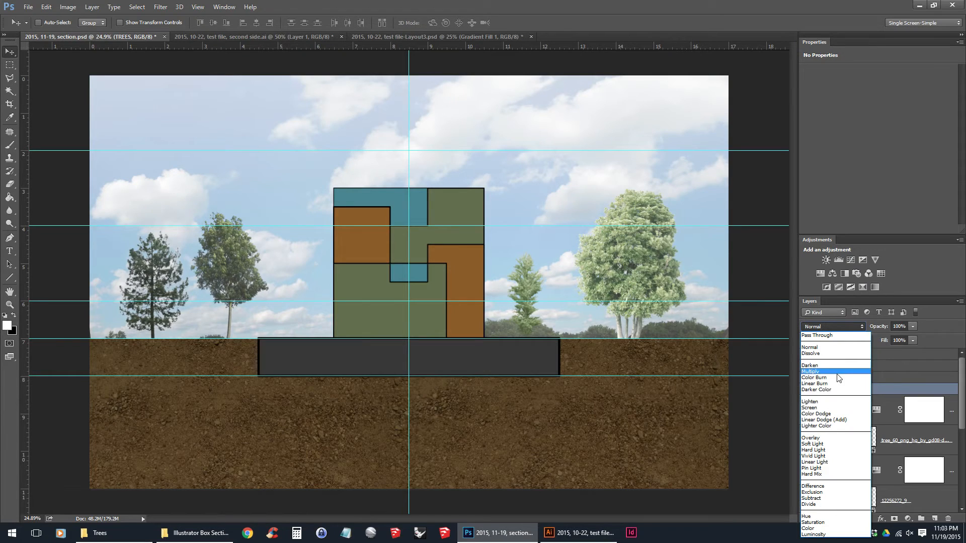
pyautogui.click(839, 372)
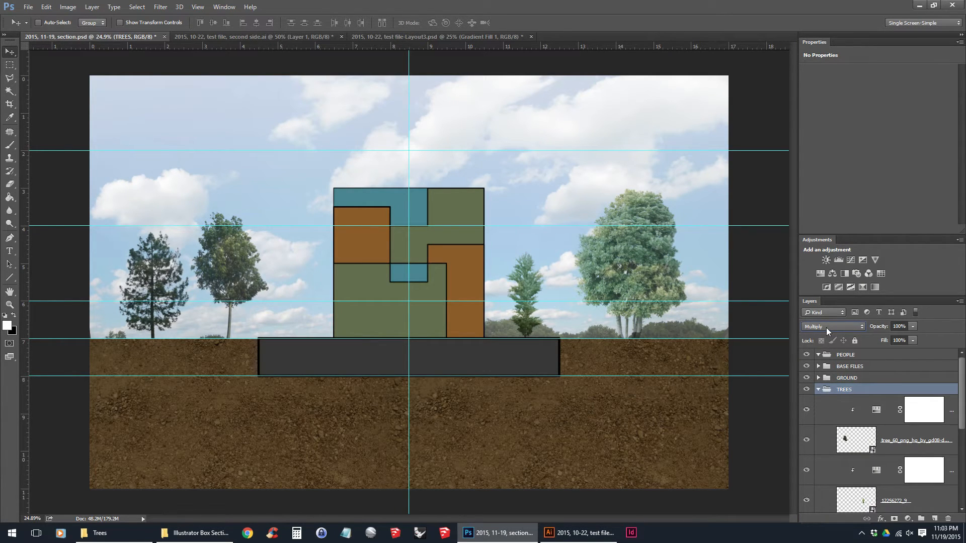
# Try out the TREES group's opacity, keep it at 100%, and collapse the group.
pyautogui.click(913, 327)
pyautogui.moveTo(901, 339)
pyautogui.mouseDown()
pyautogui.moveTo(878, 339)
pyautogui.moveTo(908, 340)
pyautogui.mouseUp()
pyautogui.click(818, 389)
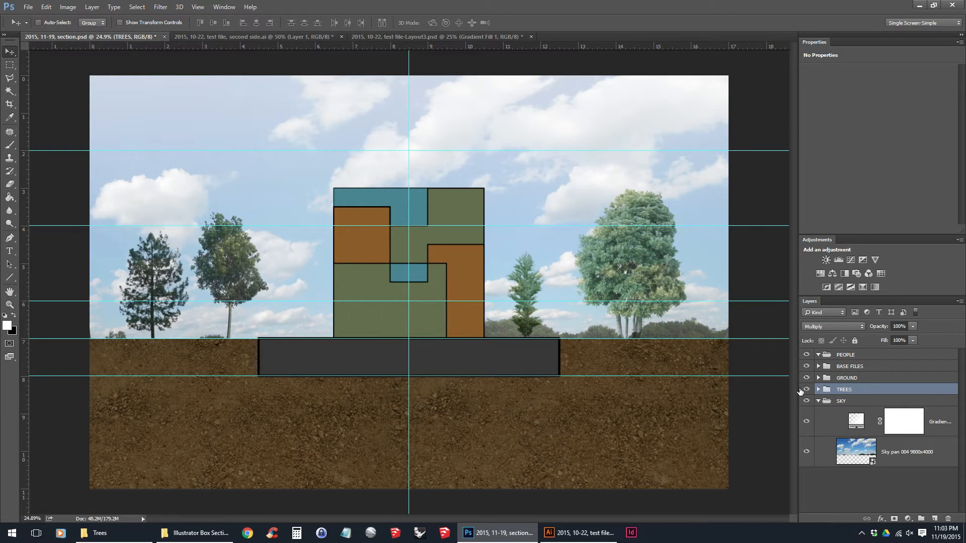
# Switch to File Explorer and open the PNG's folder inside Resources > People.
pyautogui.click(99, 533)
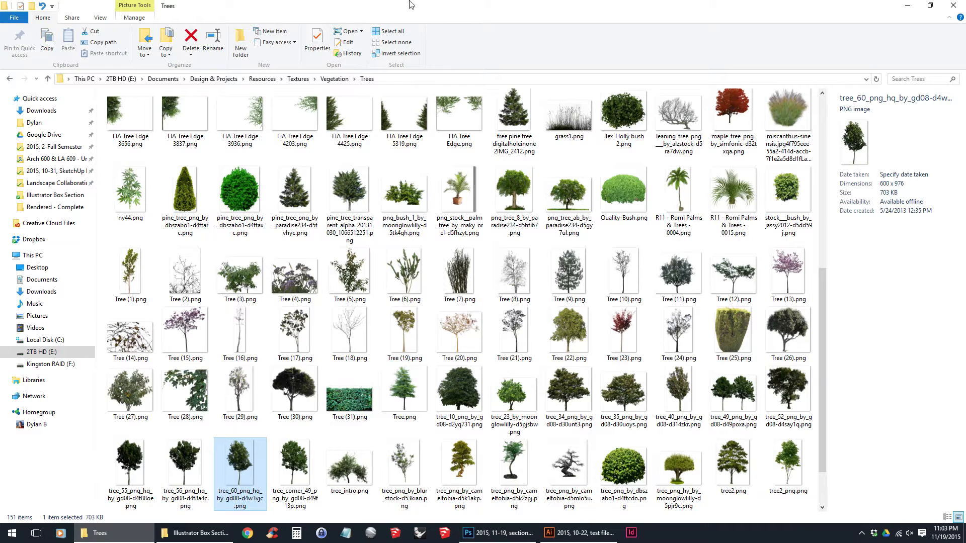
pyautogui.click(294, 81)
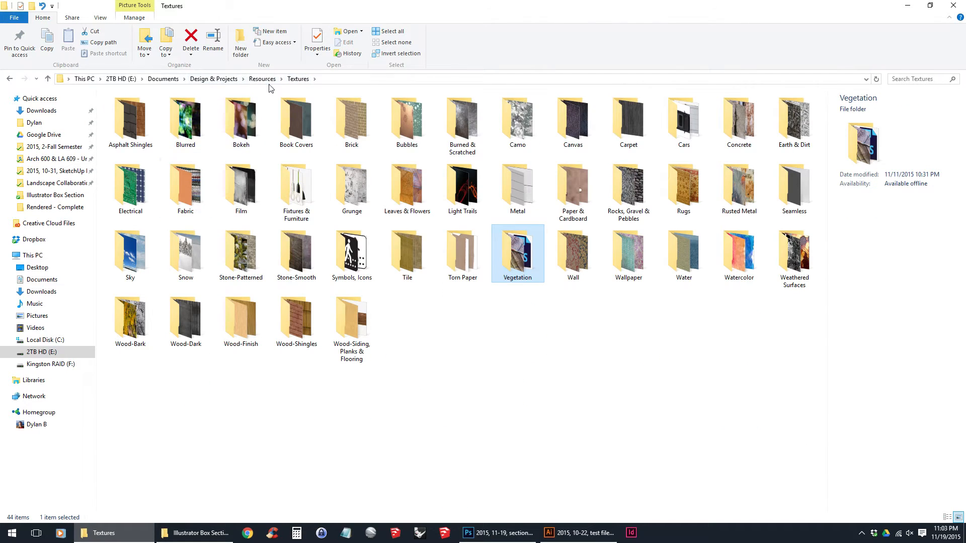
pyautogui.click(263, 79)
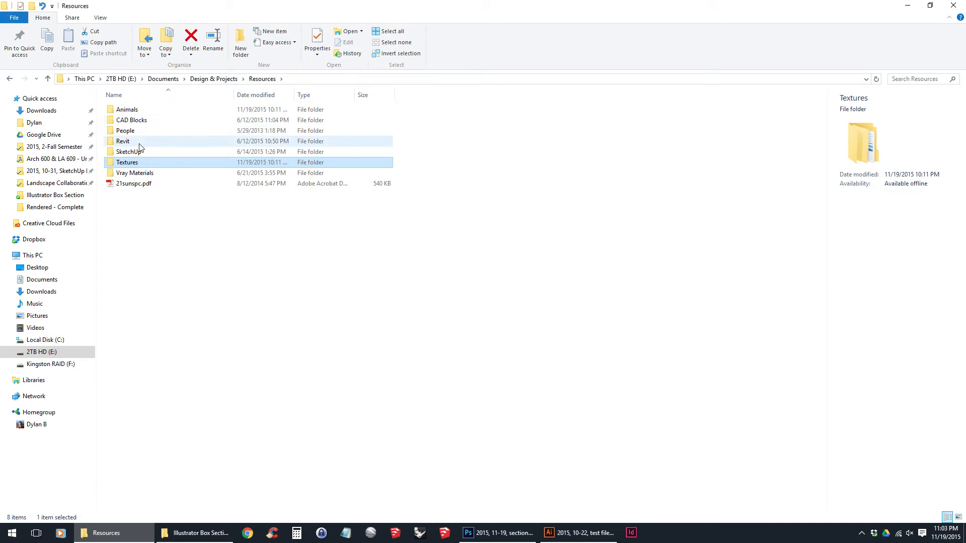
pyautogui.doubleClick(147, 131)
pyautogui.click(157, 112)
pyautogui.doubleClick(156, 111)
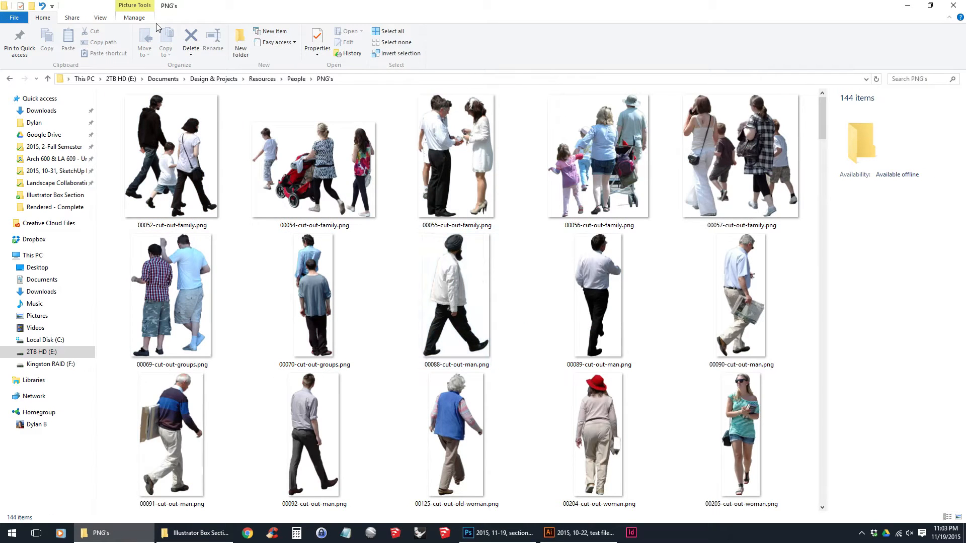
# Show the PNG's folder with large icons and place 00232-cut-out-woman.png into the section document.
pyautogui.click(100, 18)
pyautogui.click(169, 31)
pyautogui.moveTo(349, 192); pyautogui.dragTo(514, 346)
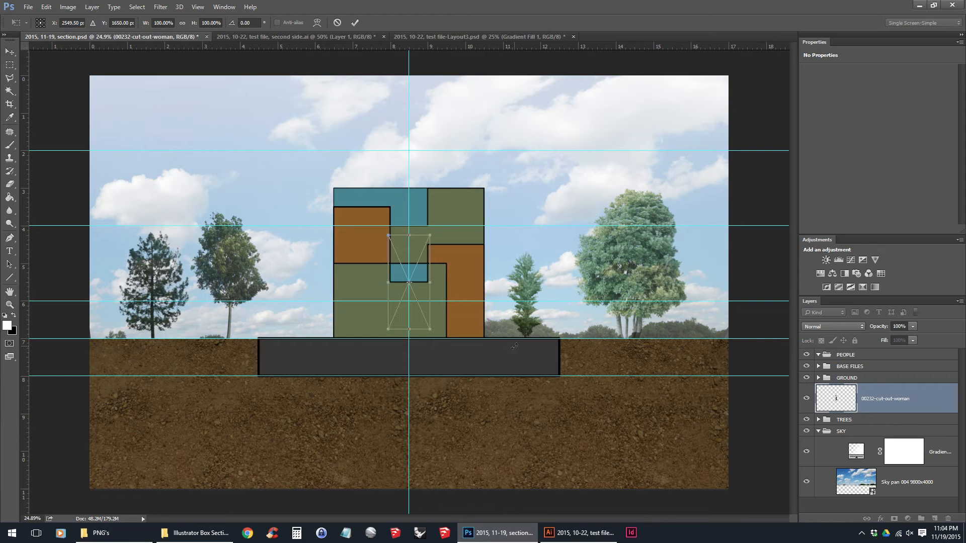
# Scale the cut-out woman down to human scale and stand her on the ground line between the building and the small tree.
pyautogui.moveTo(416, 275); pyautogui.dragTo(521, 304)
pyautogui.scroll(4, 522, 304)
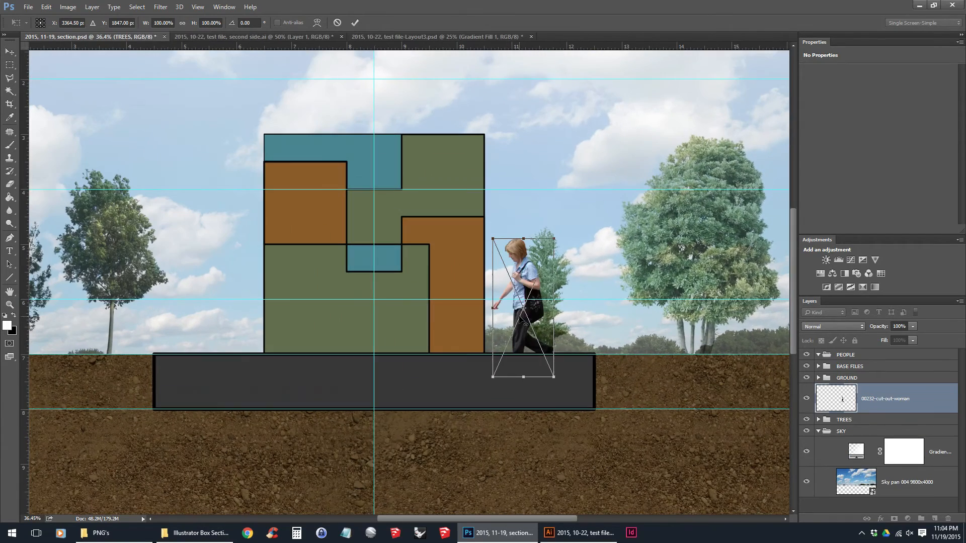
pyautogui.moveTo(551, 242); pyautogui.dragTo(512, 321)
pyautogui.scroll(3, 523, 375)
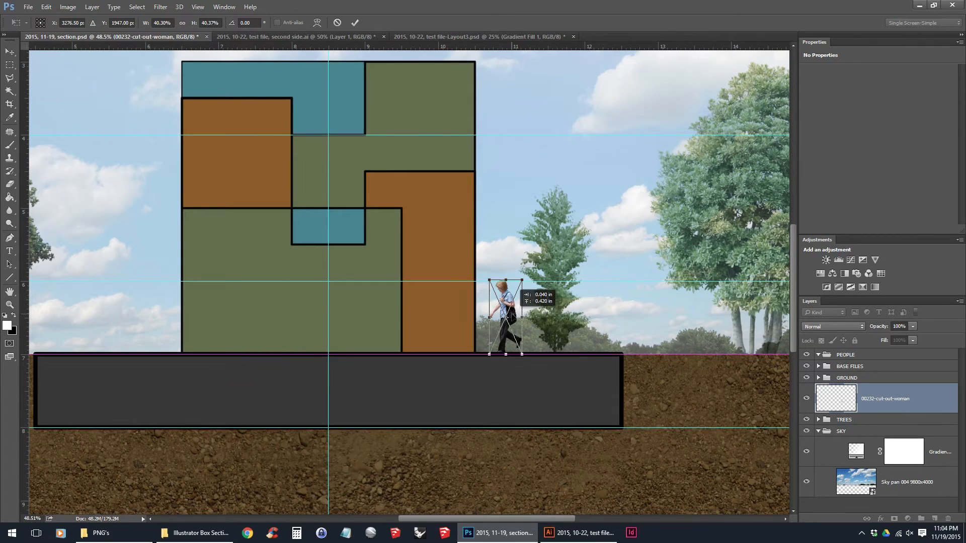
pyautogui.moveTo(522, 280); pyautogui.dragTo(508, 297)
pyautogui.press('Return')
# Switch to the PNG's folder in File Explorer and place What-the-What.png into the section document.
pyautogui.click(101, 533)
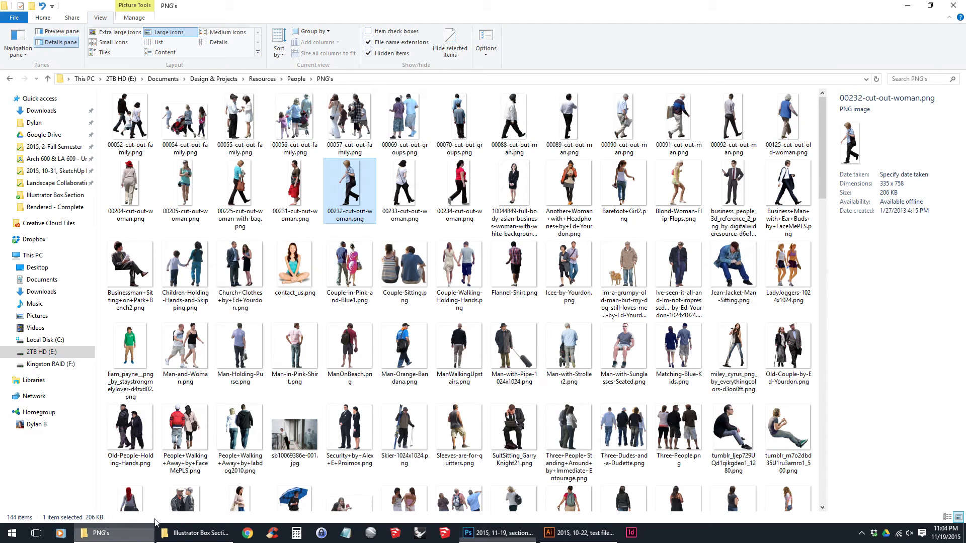
pyautogui.scroll(-3, 369, 368)
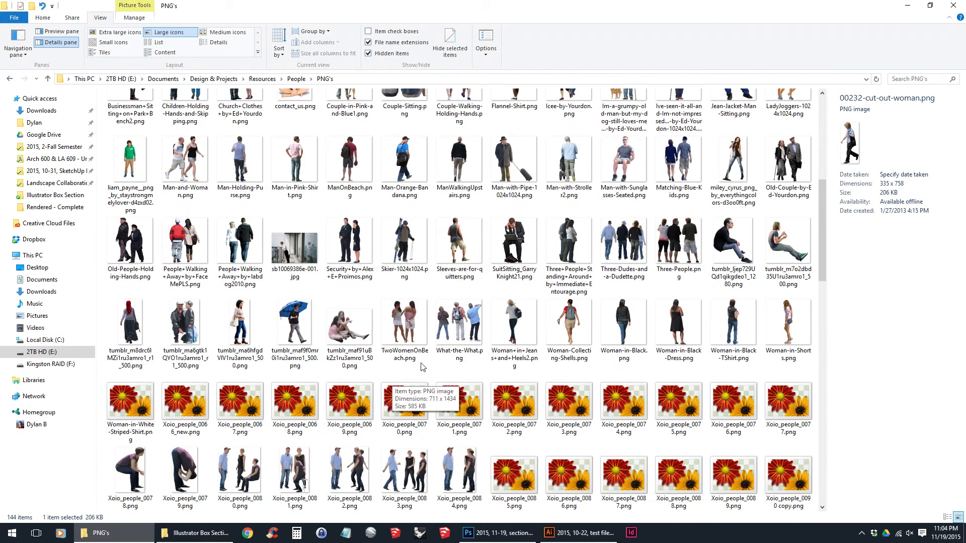
pyautogui.click(461, 357)
pyautogui.moveTo(460, 357); pyautogui.dragTo(441, 318)
# Scale the three-person cut-out down to about 1 in wide and stand it between the building and the nearest tree on its left.
pyautogui.scroll(-5, 440, 318)
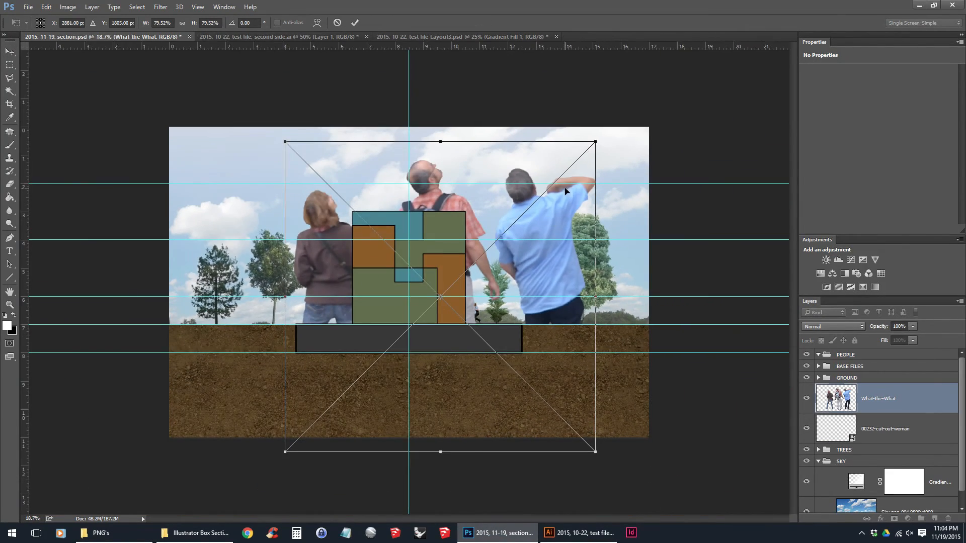
pyautogui.moveTo(599, 143); pyautogui.dragTo(356, 383)
pyautogui.moveTo(336, 422); pyautogui.dragTo(351, 300)
pyautogui.scroll(7, 332, 303)
pyautogui.moveTo(356, 245); pyautogui.dragTo(273, 322)
pyautogui.scroll(5, 265, 350)
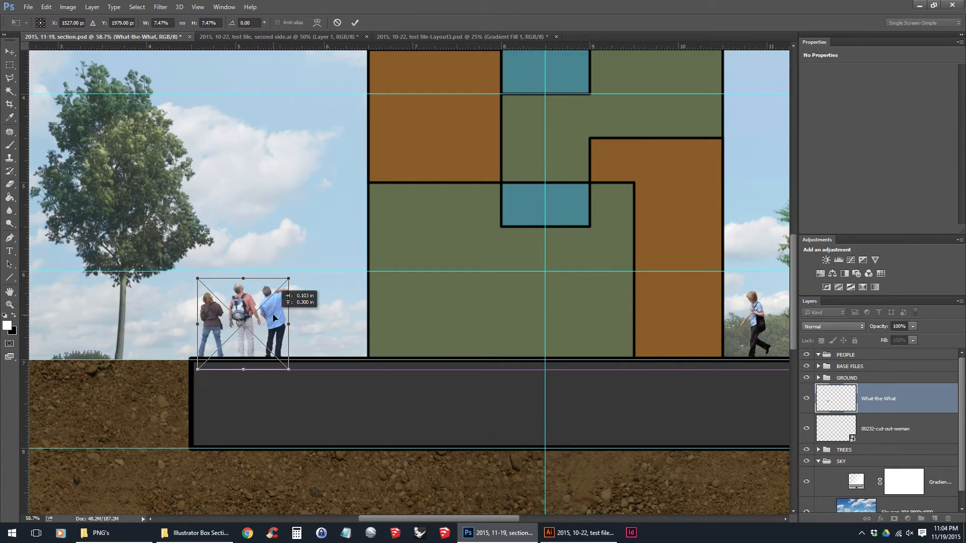
pyautogui.click(287, 278)
pyautogui.press('Return')
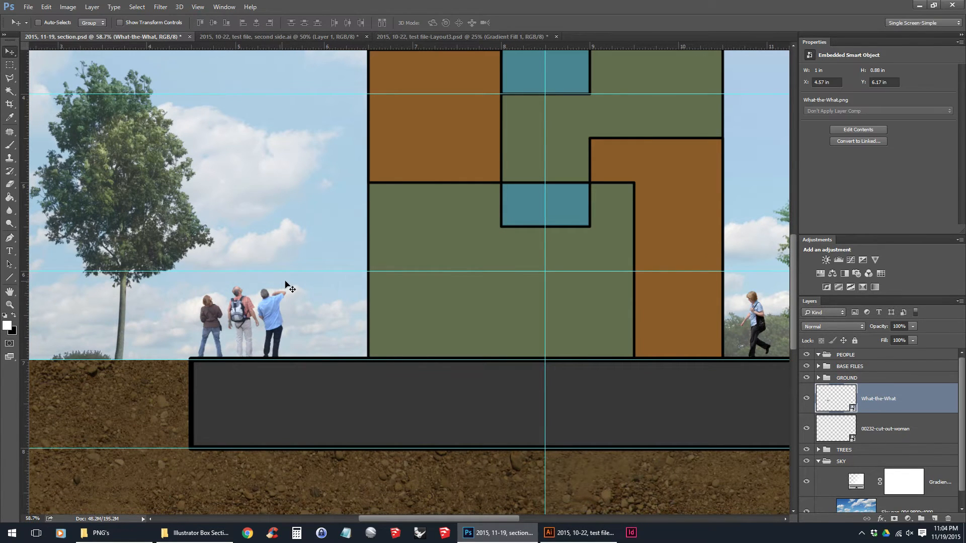
# Move the What-the-What and 00232-cut-out-woman layers into the PEOPLE group and select the What-the-What layer.
pyautogui.keyDown('shift'); pyautogui.click(877, 438); pyautogui.keyUp('shift')
pyautogui.moveTo(879, 395); pyautogui.dragTo(875, 355)
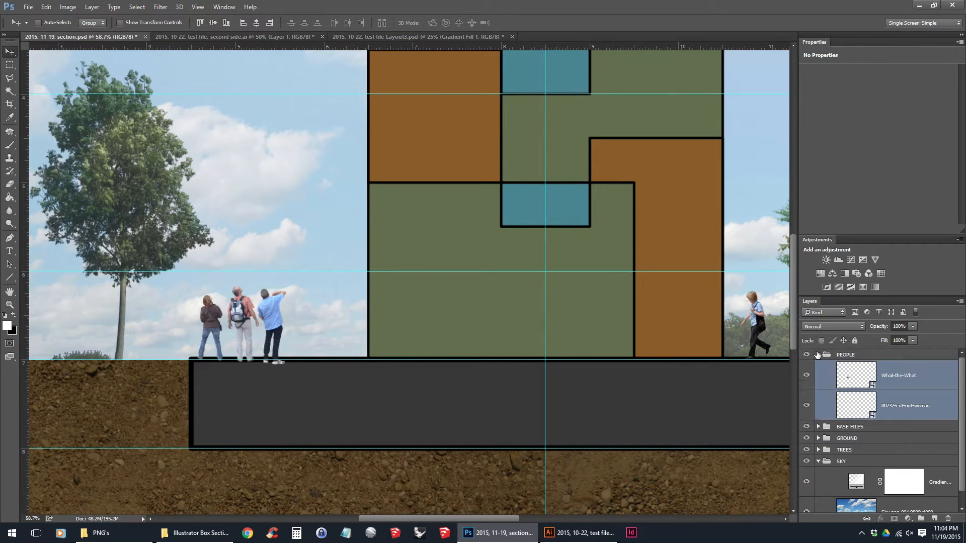
pyautogui.click(928, 376)
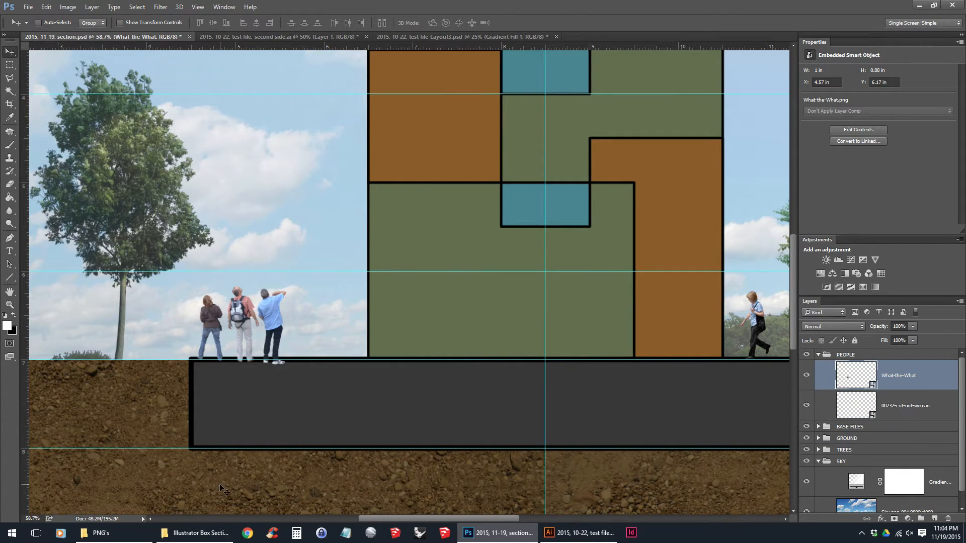
# Switch to the PNG's folder in File Explorer and place Woman-in-Shorts.png into the section document.
pyautogui.click(101, 533)
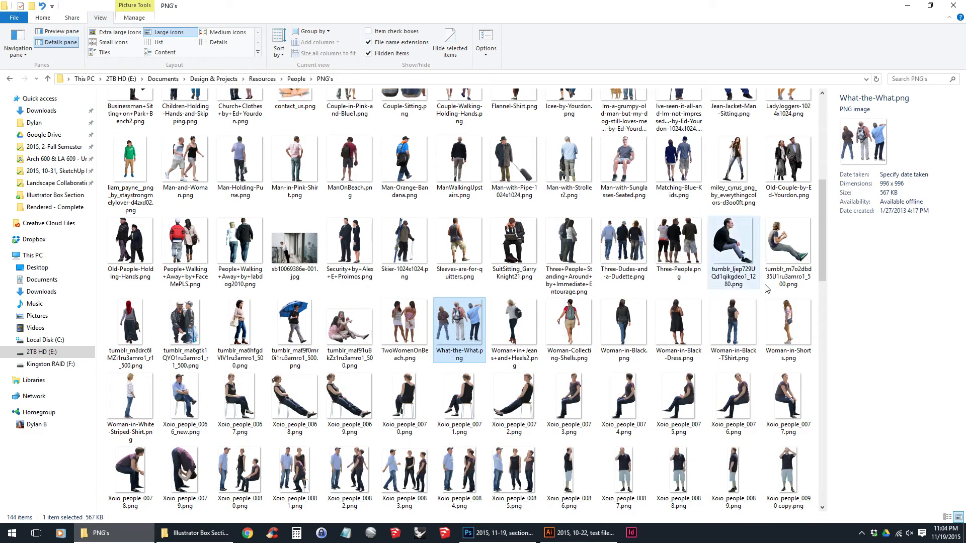
pyautogui.click(741, 340)
pyautogui.click(789, 329)
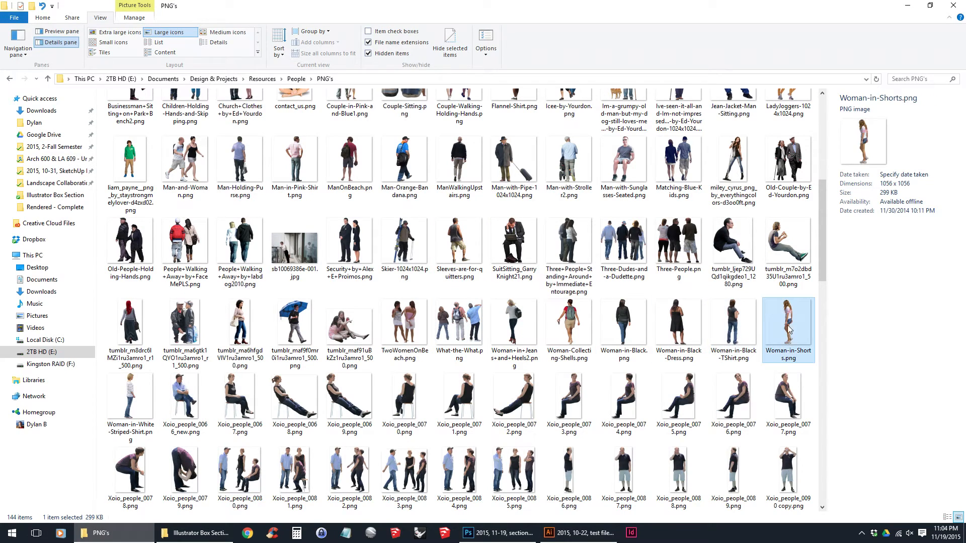
pyautogui.moveTo(789, 329); pyautogui.dragTo(659, 342)
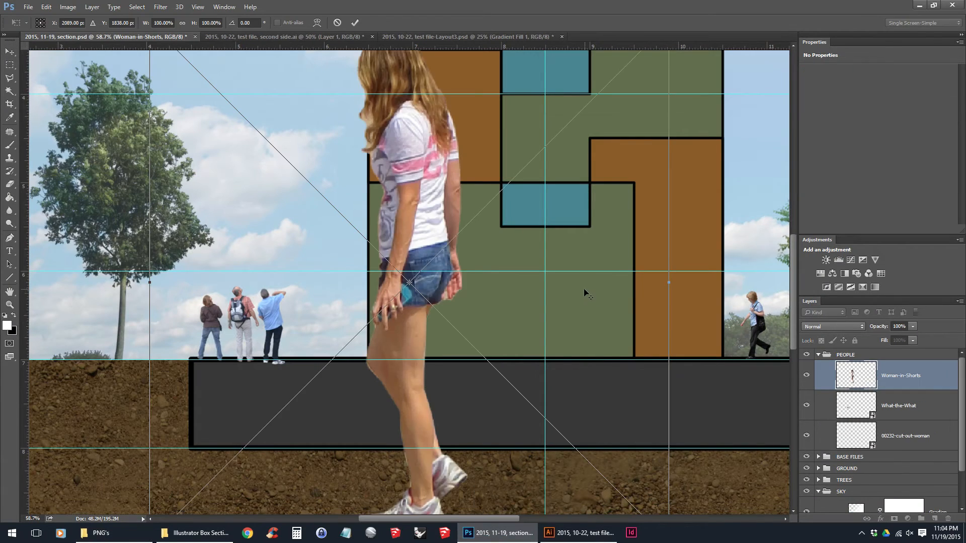
# Scale the woman in shorts down to 12.78% and stand her on the ground line just right of the small tree.
pyautogui.hotkey('ctrl', '0')
pyautogui.moveTo(465, 186); pyautogui.dragTo(595, 285)
pyautogui.moveTo(521, 307); pyautogui.dragTo(586, 324)
pyautogui.scroll(3, 544, 338)
pyautogui.scroll(2, 581, 325)
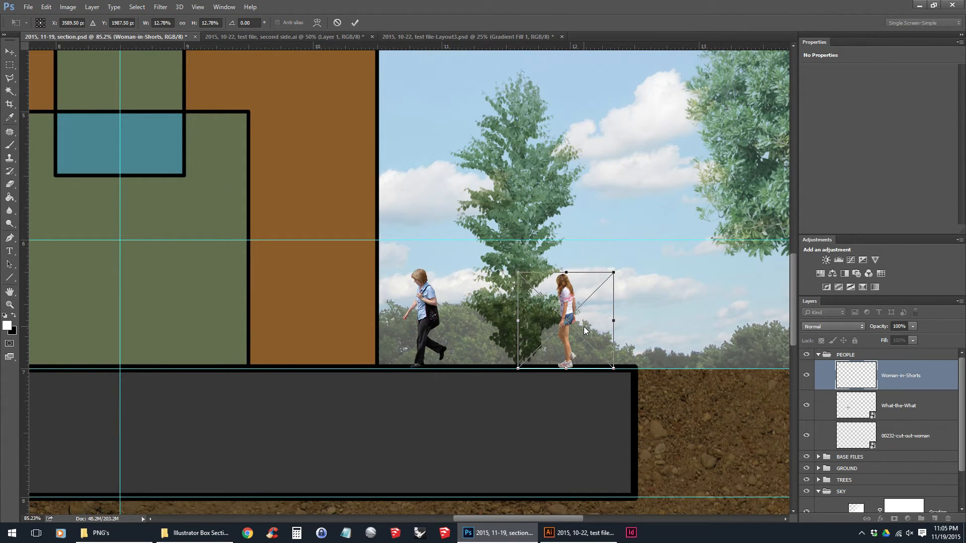
# Try out horizontal and vertical flips and 180° rotations on the woman in shorts, returning her to the original orientation.
pyautogui.rightClick(566, 296)
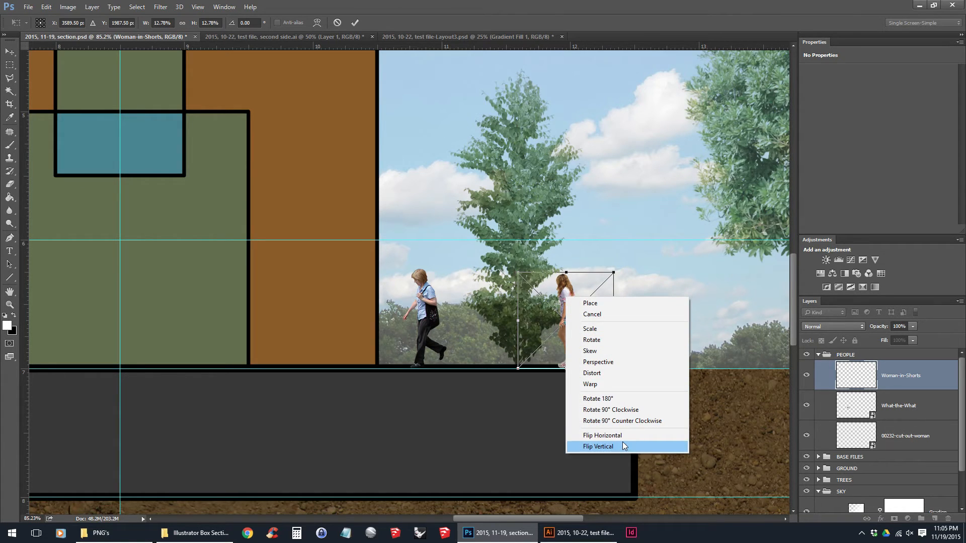
pyautogui.click(623, 435)
pyautogui.rightClick(568, 308)
pyautogui.click(596, 455)
pyautogui.hotkey('ctrl', 'z')
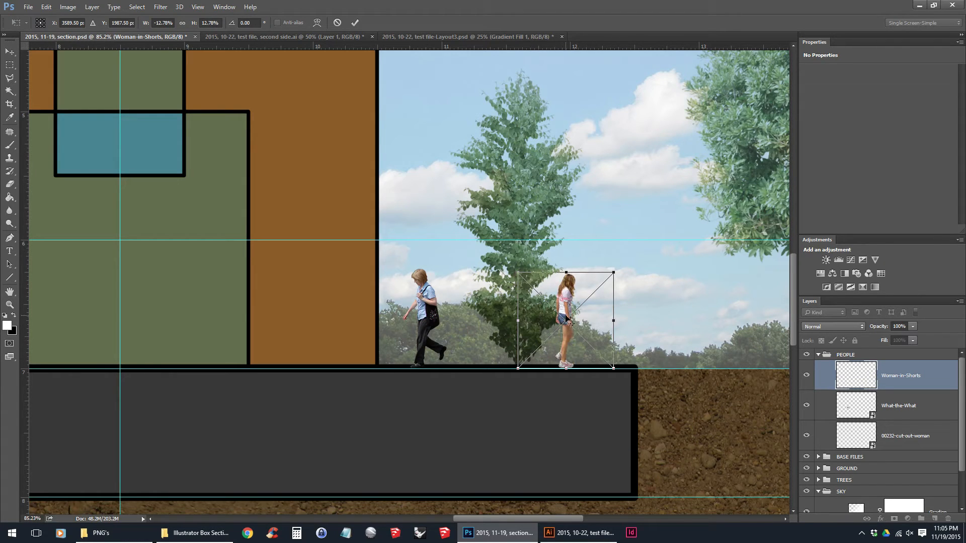
pyautogui.rightClick(564, 318)
pyautogui.click(632, 418)
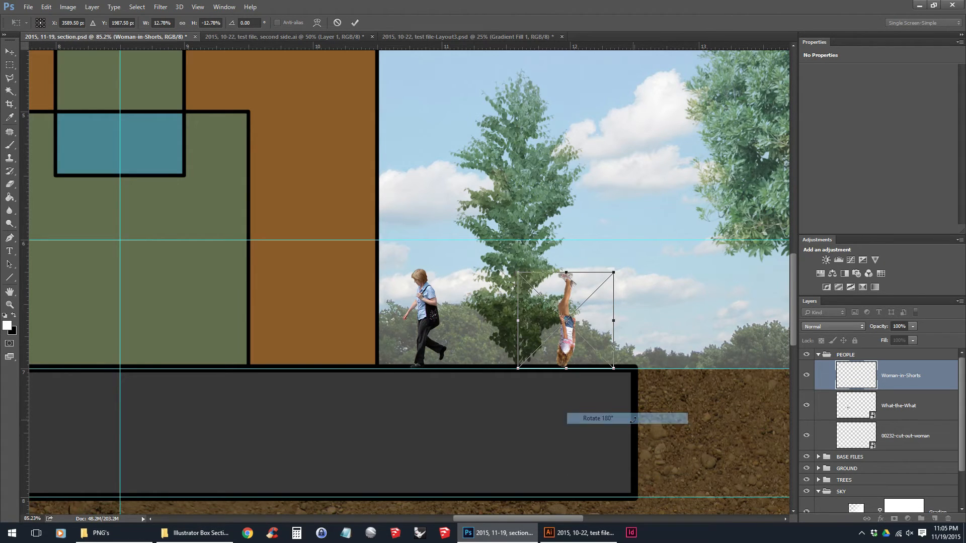
pyautogui.rightClick(572, 314)
pyautogui.click(629, 418)
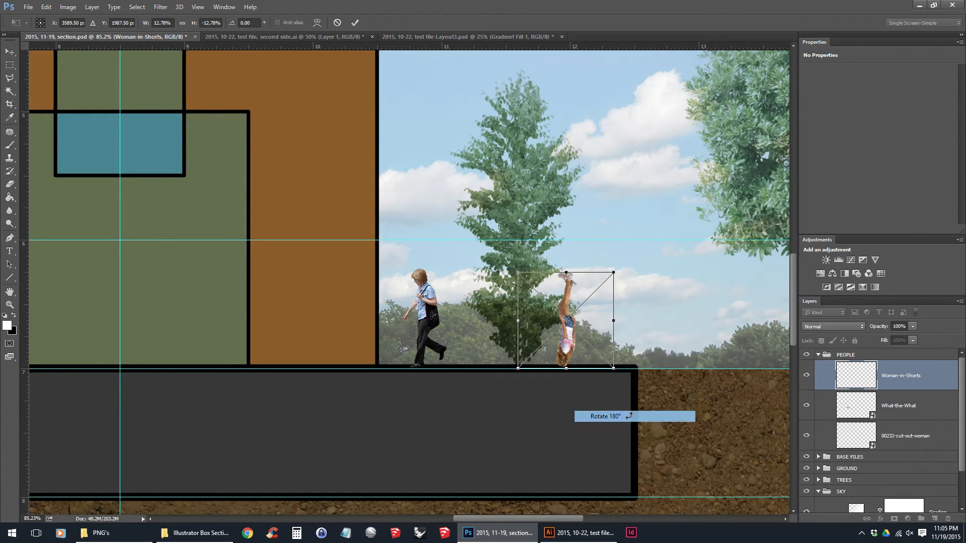
pyautogui.rightClick(584, 319)
pyautogui.click(641, 455)
# Move the woman in shorts near the slab's right end and scale her down to about 0.7 in tall.
pyautogui.moveTo(599, 337); pyautogui.dragTo(634, 336)
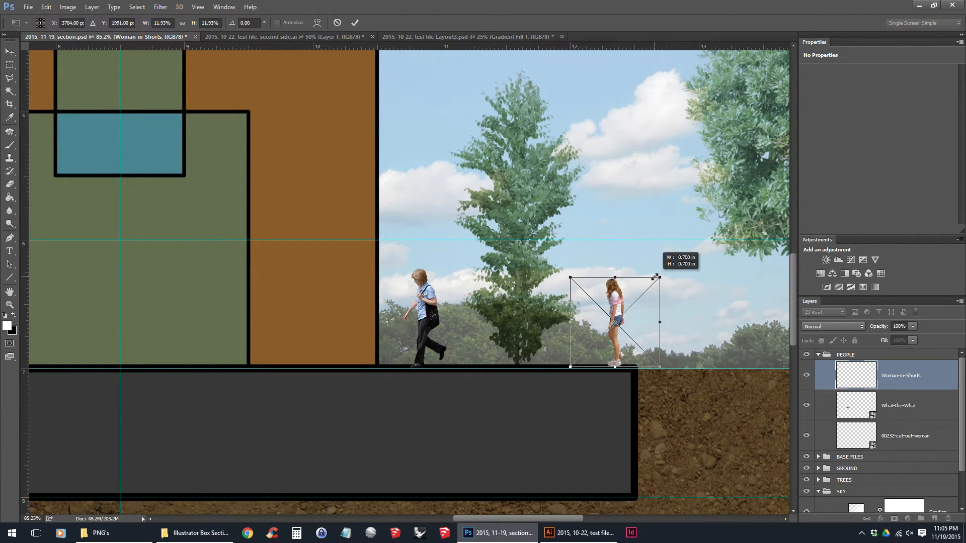
pyautogui.press('Return')
pyautogui.hotkey('shift', 'Left')
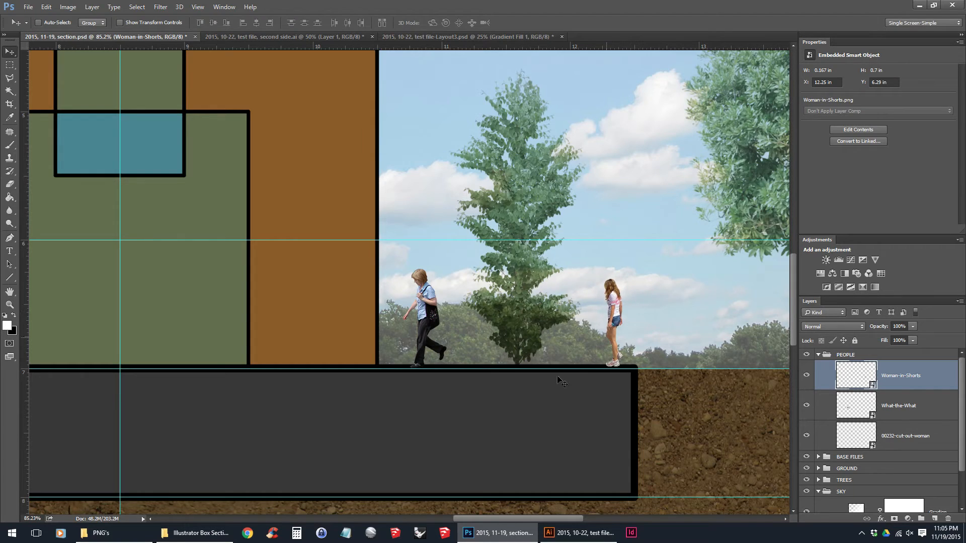
# Switch to the PNG's folder in File Explorer and place the seated man tumblr_ljep729UQd1qikgdeo1_1280.png into the section document.
pyautogui.click(95, 534)
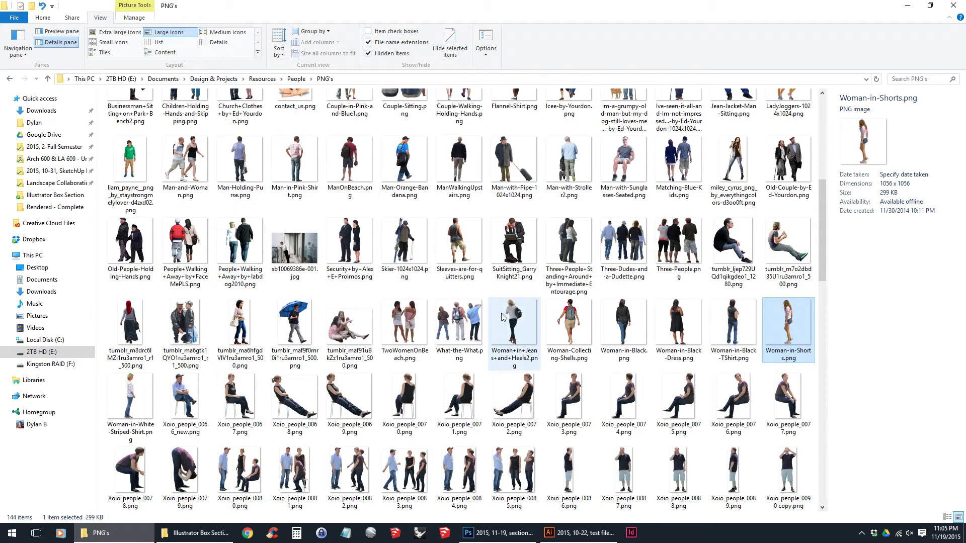
pyautogui.scroll(3, 501, 313)
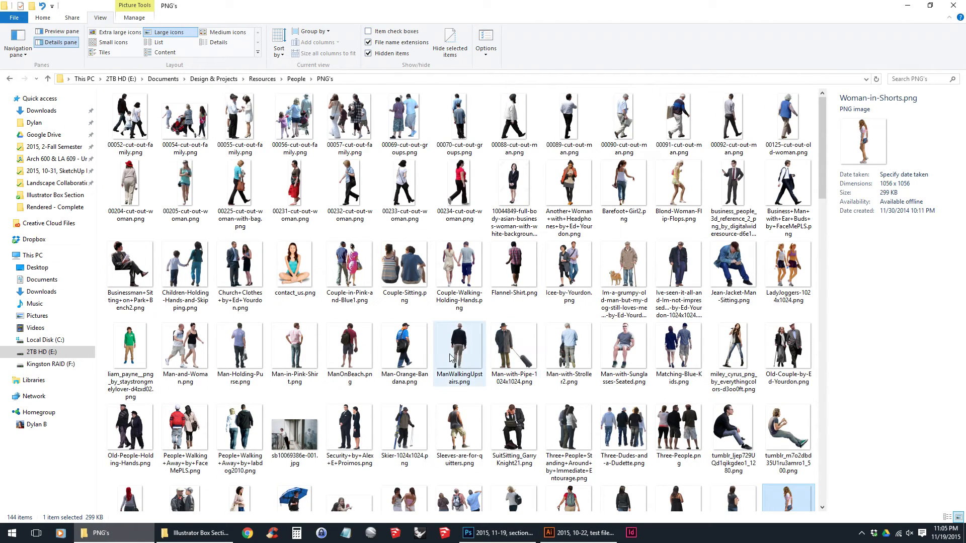
pyautogui.click(733, 427)
pyautogui.moveTo(733, 427); pyautogui.dragTo(313, 276)
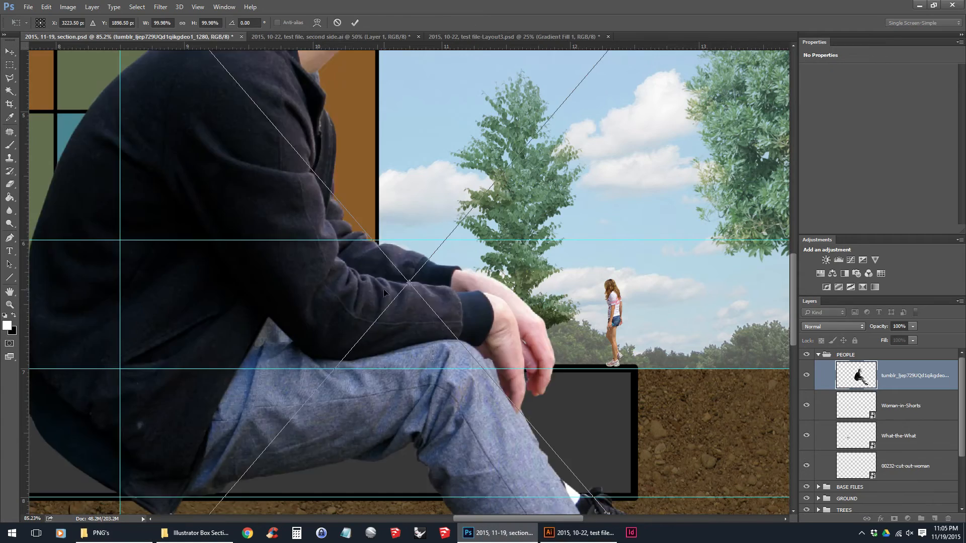
# Scale the seated man down to about 0.64 in tall and sit him on the orange block's ledge at the building's right edge.
pyautogui.scroll(-5, 565, 192)
pyautogui.moveTo(578, 150); pyautogui.dragTo(357, 407)
pyautogui.moveTo(329, 445); pyautogui.dragTo(553, 169)
pyautogui.scroll(3, 330, 261)
pyautogui.moveTo(619, 71); pyautogui.dragTo(521, 153)
pyautogui.moveTo(484, 202); pyautogui.dragTo(504, 189)
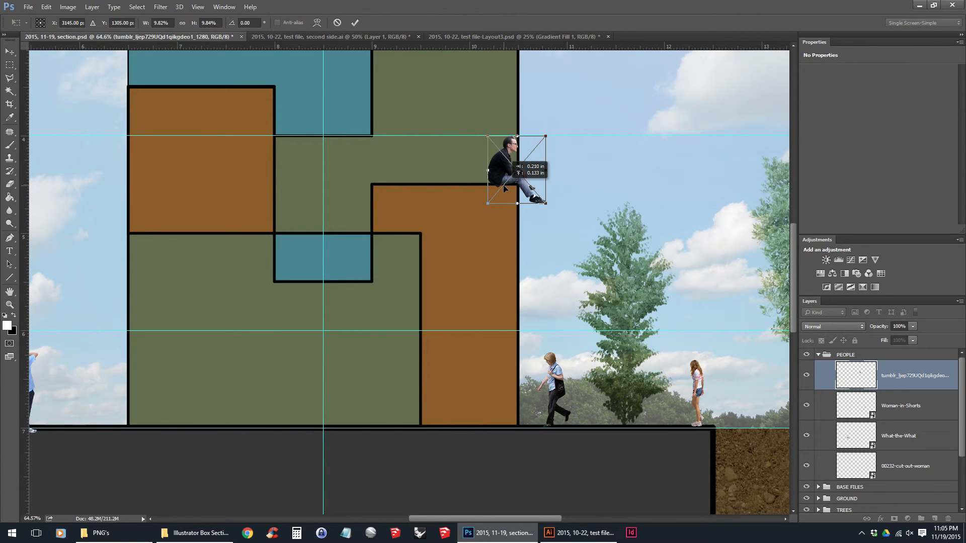
pyautogui.moveTo(545, 136); pyautogui.dragTo(538, 143)
pyautogui.press('Return')
# Lower the PEOPLE group's opacity to 71%.
pyautogui.scroll(-3, 545, 183)
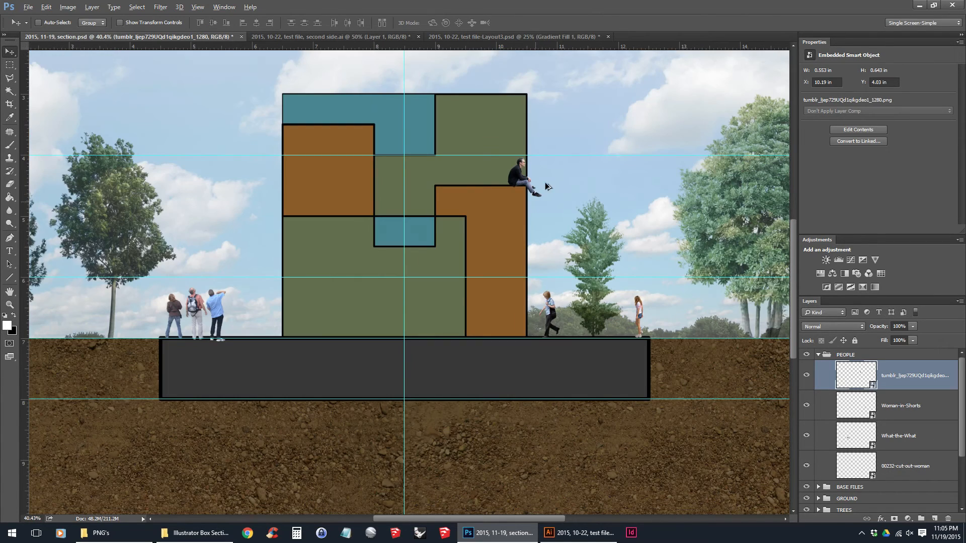
pyautogui.scroll(-4, 438, 320)
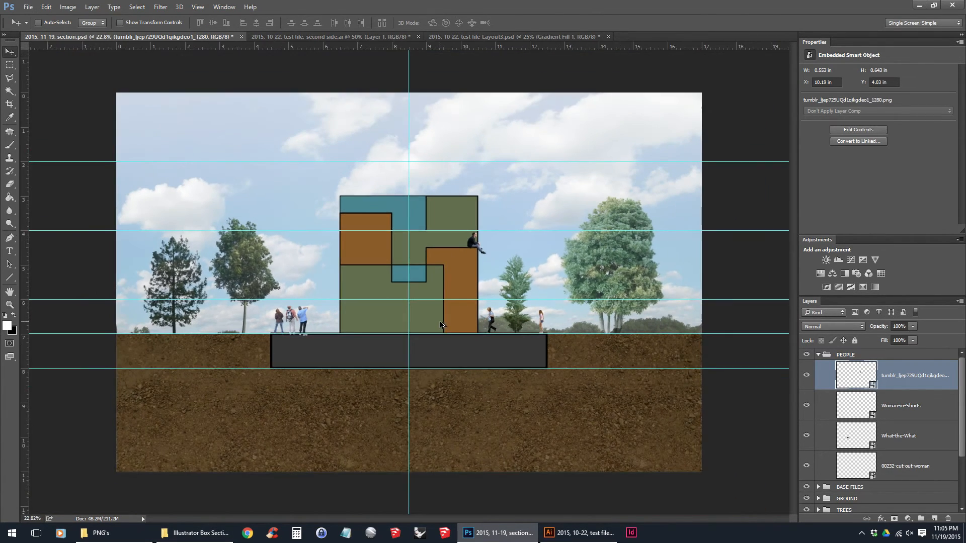
pyautogui.hotkey('ctrl', '0')
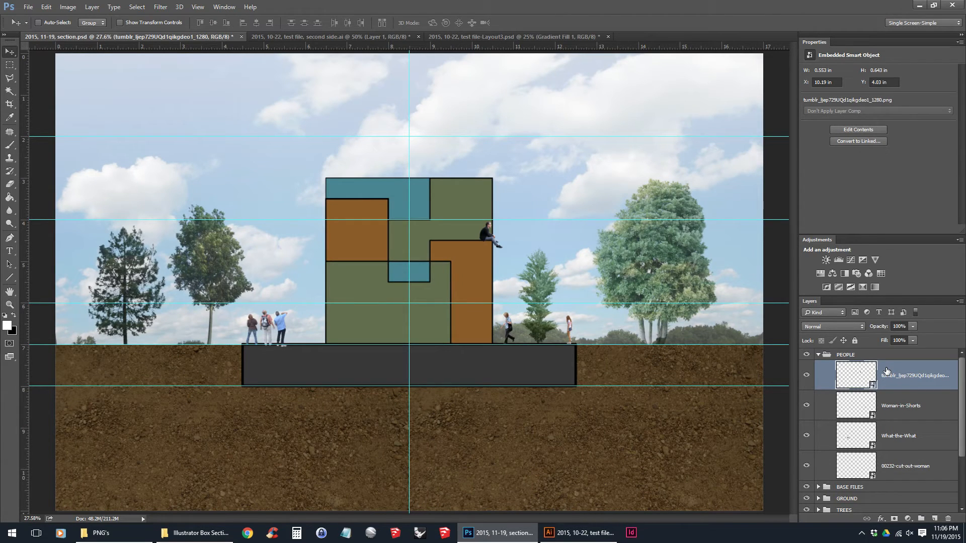
pyautogui.click(888, 355)
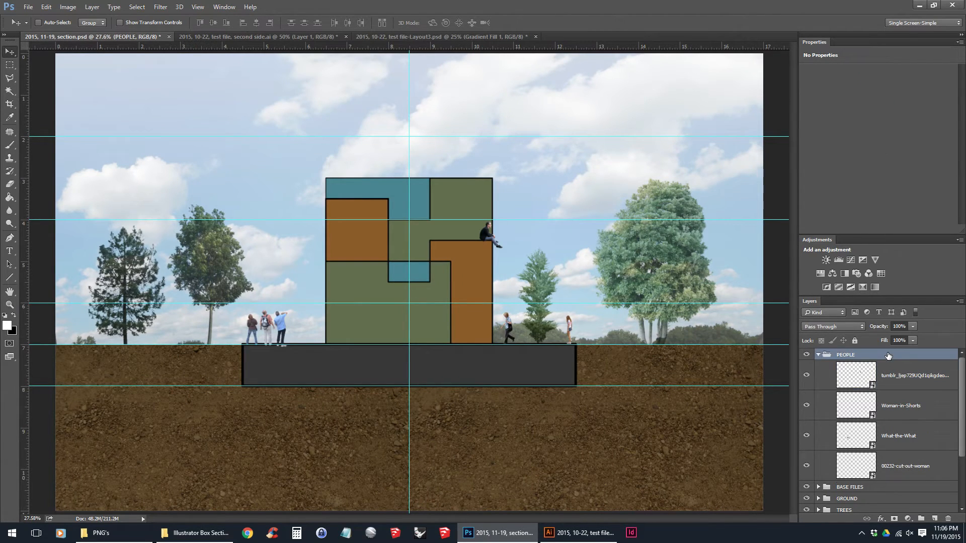
pyautogui.click(911, 327)
pyautogui.click(911, 328)
pyautogui.moveTo(913, 331); pyautogui.dragTo(896, 339)
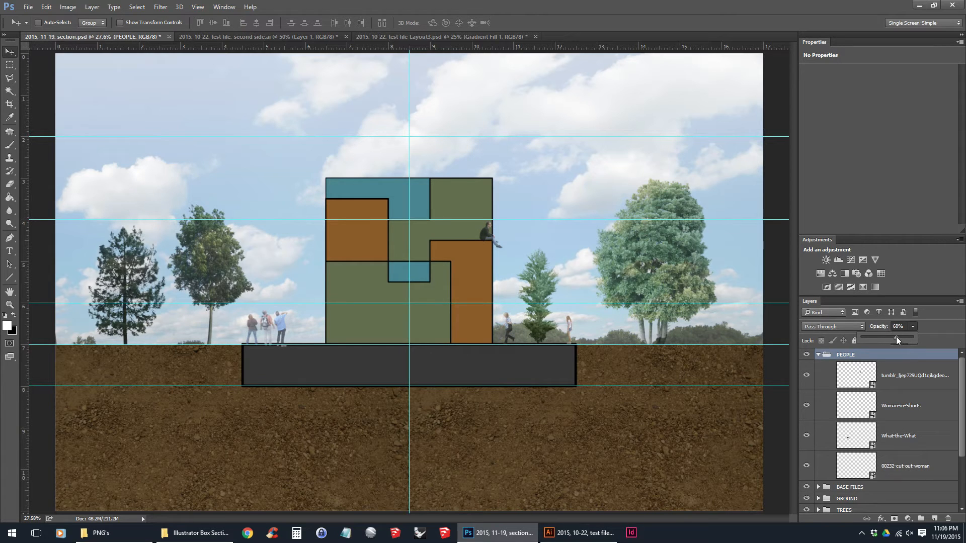
pyautogui.click(595, 361)
pyautogui.scroll(-1, 595, 327)
pyautogui.scroll(1, 595, 327)
pyautogui.scroll(-1, 594, 327)
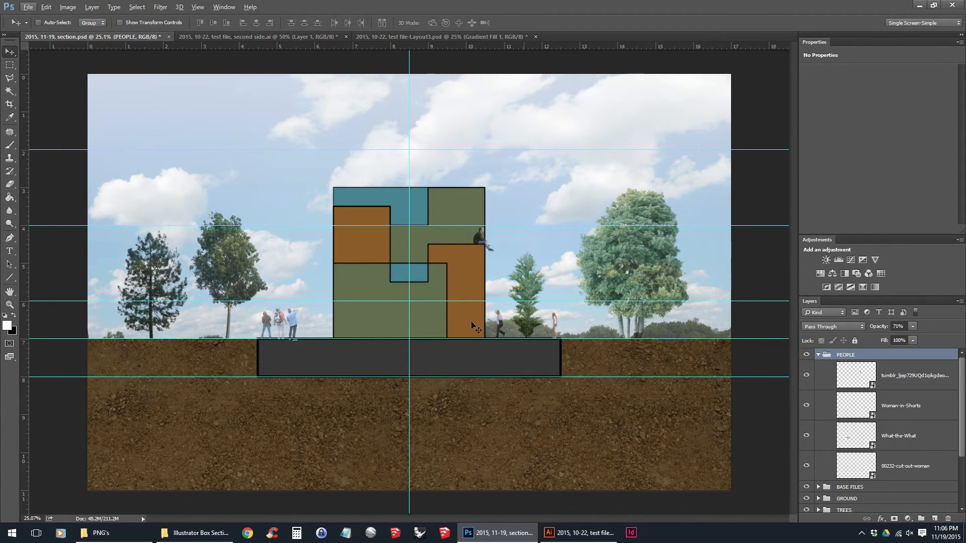
# Switch to File Explorer, open Resources > Animals > Birds, and place the flock_of_black_birds_flying_stock_photo PNG into the section document.
pyautogui.click(101, 533)
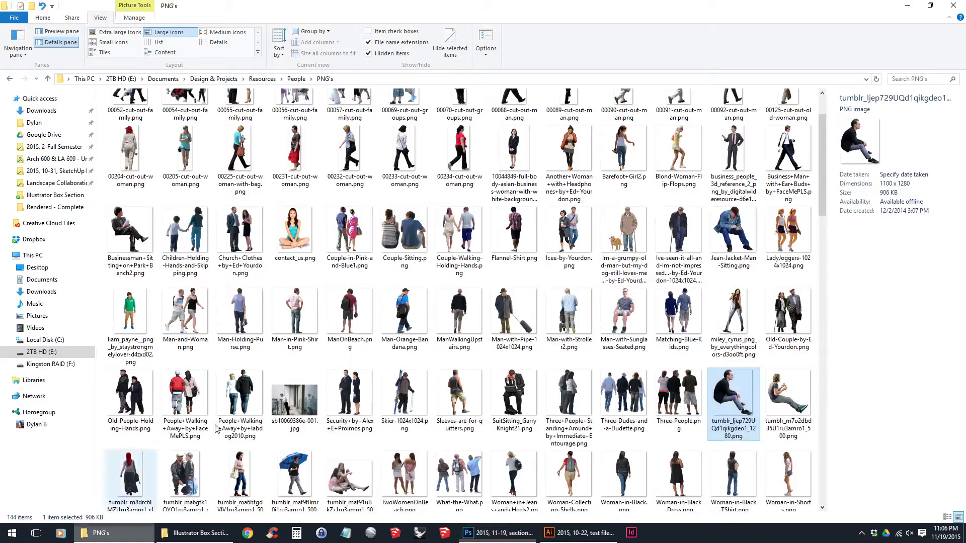
pyautogui.click(297, 79)
pyautogui.click(257, 80)
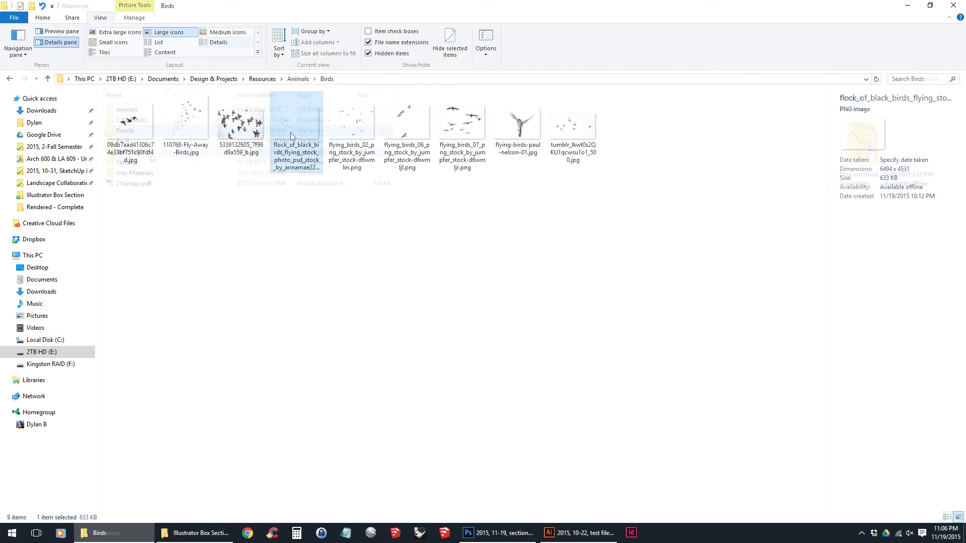
pyautogui.moveTo(290, 132); pyautogui.dragTo(501, 256)
# Scale the bird flock down to about 3.2 in wide and position it in the sky above the large right-hand tree.
pyautogui.moveTo(599, 147); pyautogui.dragTo(332, 330)
pyautogui.moveTo(293, 387); pyautogui.dragTo(568, 167)
pyautogui.moveTo(627, 108); pyautogui.dragTo(690, 72)
pyautogui.moveTo(601, 140); pyautogui.dragTo(586, 157)
pyautogui.press('Return')
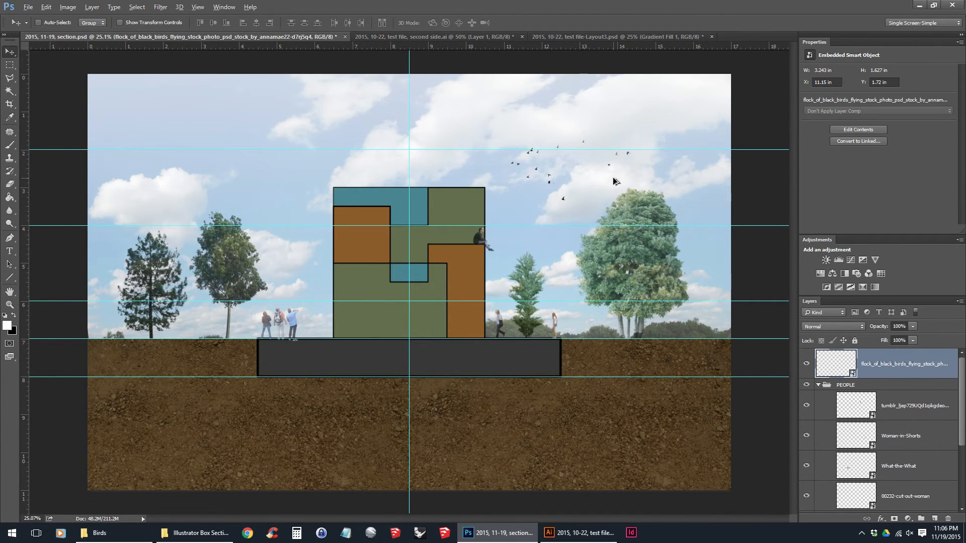
# Collapse the PEOPLE group, then create a group named Birds containing the flock layer.
pyautogui.scroll(3, 626, 168)
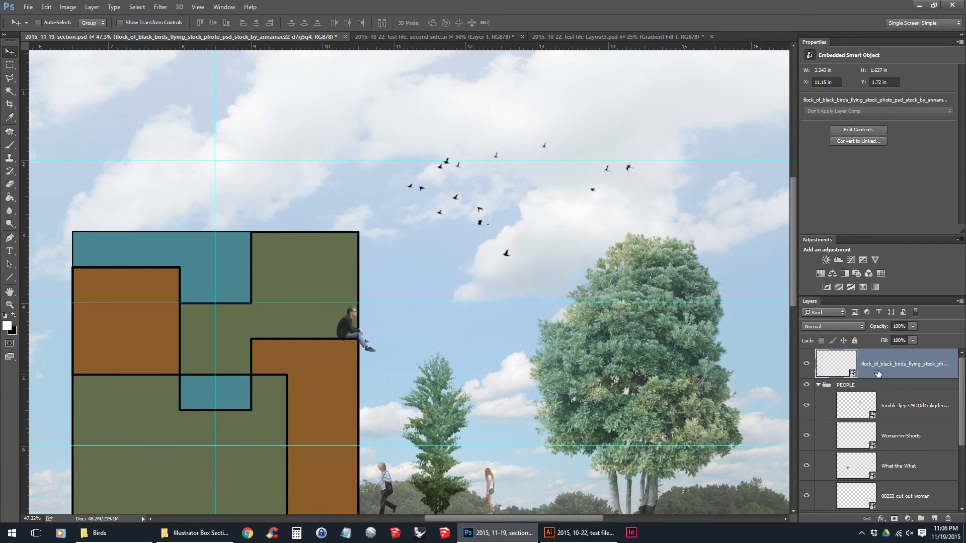
pyautogui.click(818, 385)
pyautogui.hotkey('ctrl', 'g')
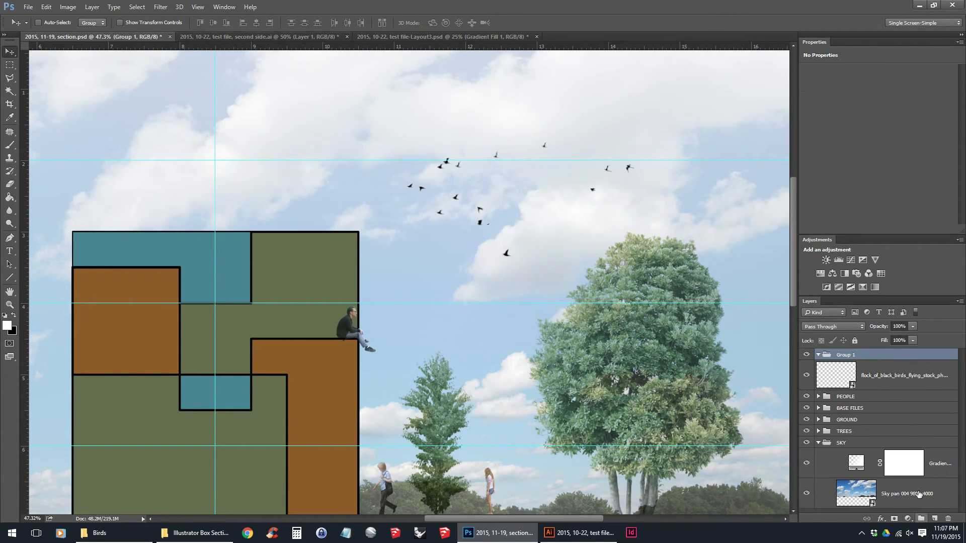
pyautogui.doubleClick(846, 355)
pyautogui.write('Birds')
pyautogui.press('Return')
pyautogui.moveTo(878, 356); pyautogui.dragTo(881, 367)
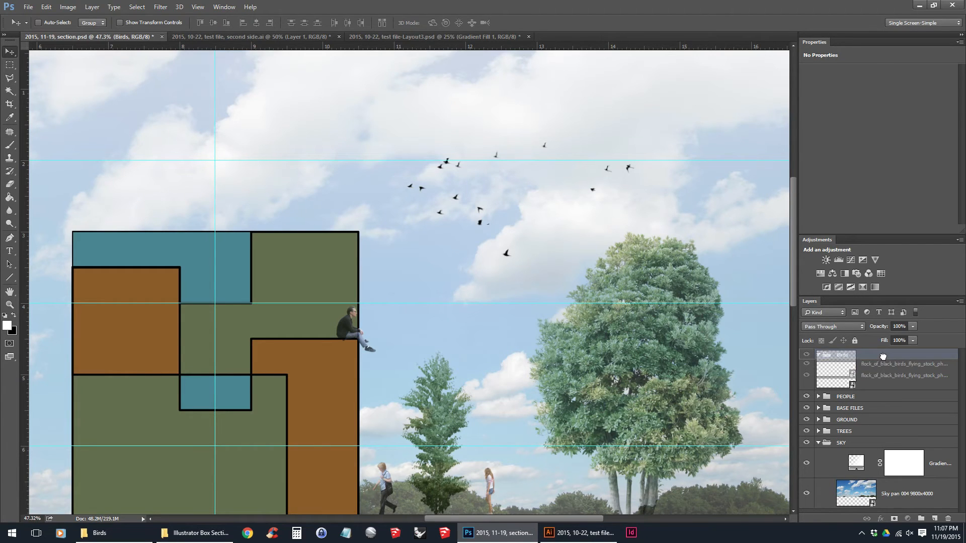
# Set the bird flock layer's blend mode to Multiply.
pyautogui.click(884, 373)
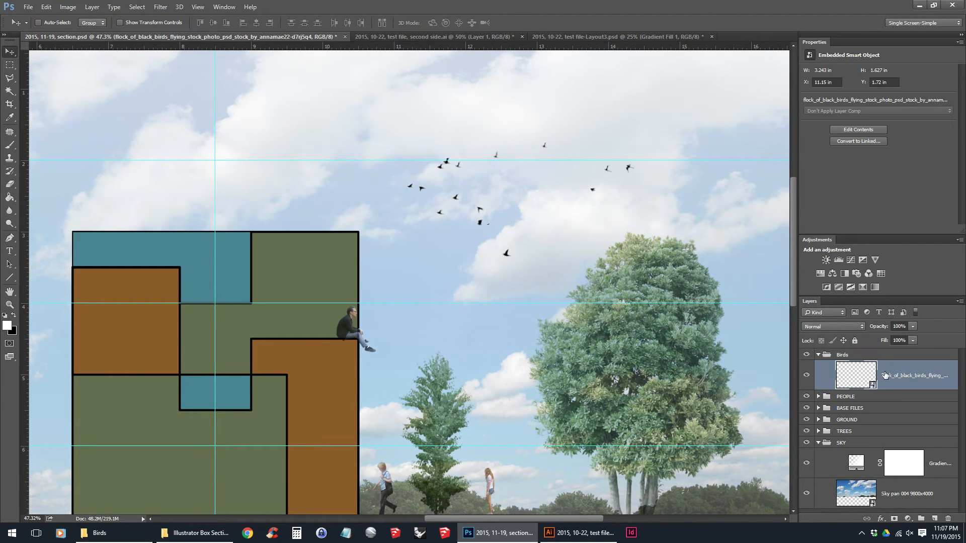
pyautogui.click(855, 327)
pyautogui.click(829, 364)
pyautogui.scroll(4, 486, 203)
pyautogui.scroll(-2, 486, 203)
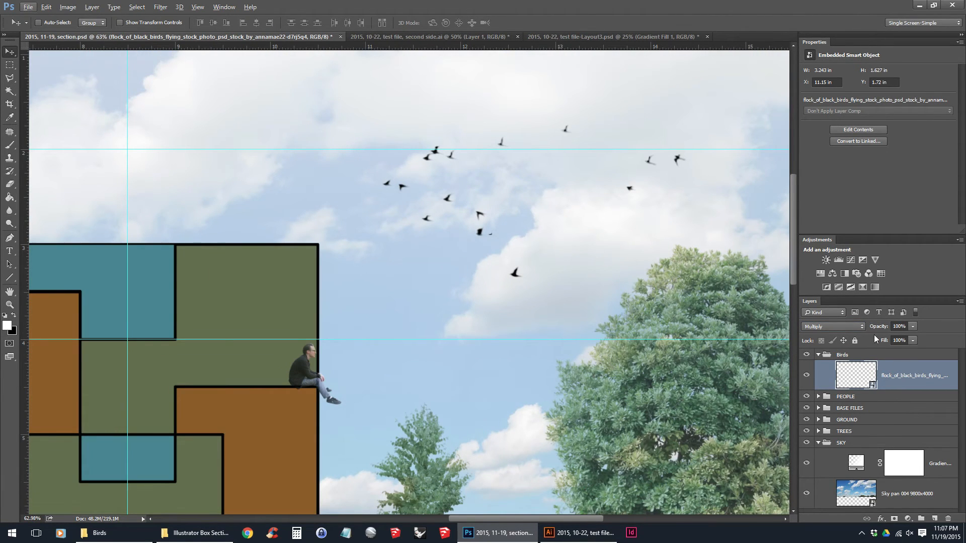
# Lower the bird flock layer's opacity to 57%.
pyautogui.click(912, 327)
pyautogui.moveTo(903, 339); pyautogui.dragTo(891, 338)
pyautogui.click(561, 197)
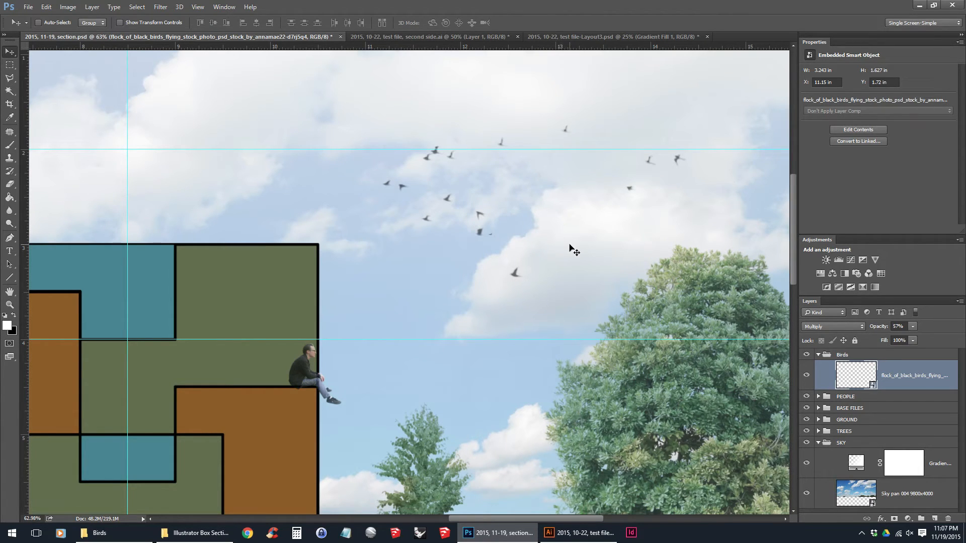
pyautogui.hotkey('ctrl', '0')
pyautogui.hotkey('ctrl', 'h')
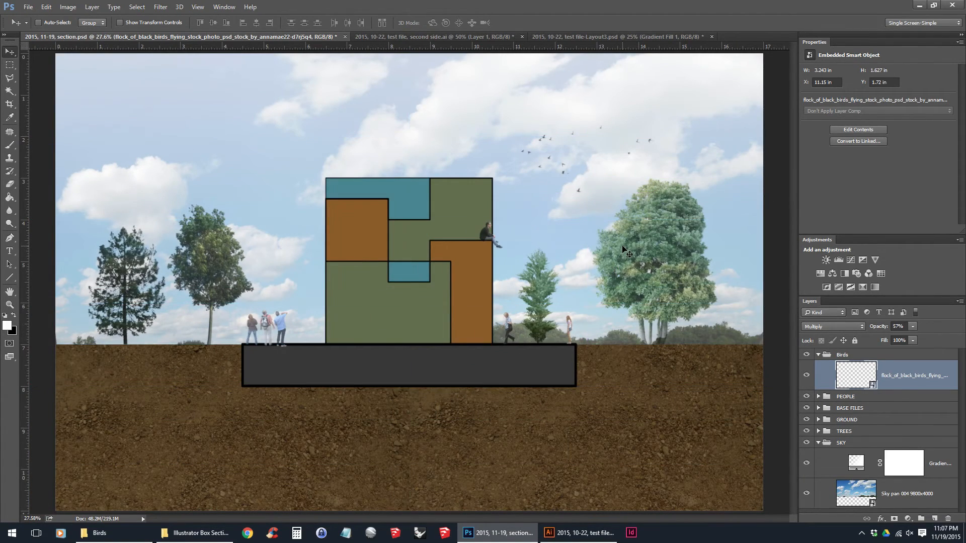
pyautogui.hotkey('ctrl', 'h')
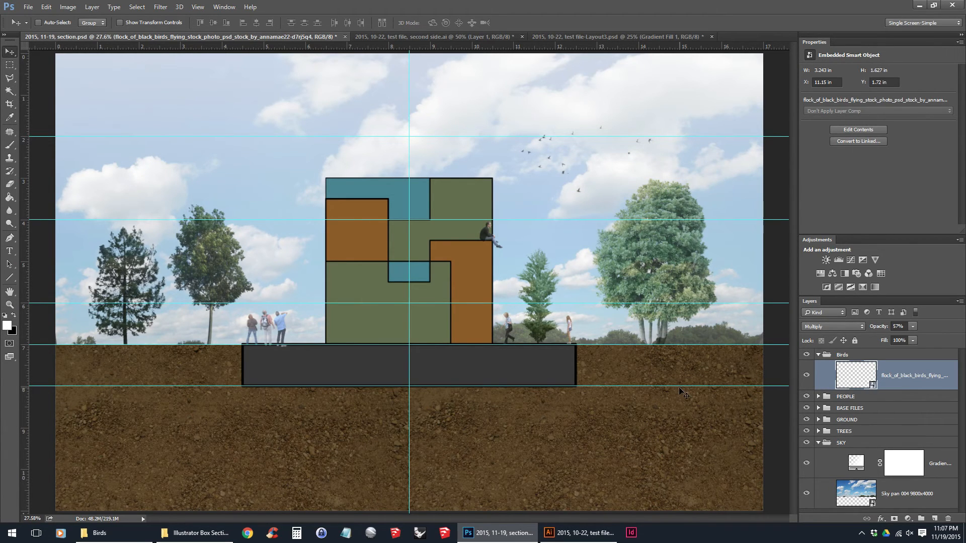
# Collapse the Birds group and add a layer mask to the GROUND group.
pyautogui.scroll(5, 668, 377)
pyautogui.moveTo(607, 326); pyautogui.dragTo(459, 311)
pyautogui.scroll(4, 297, 274)
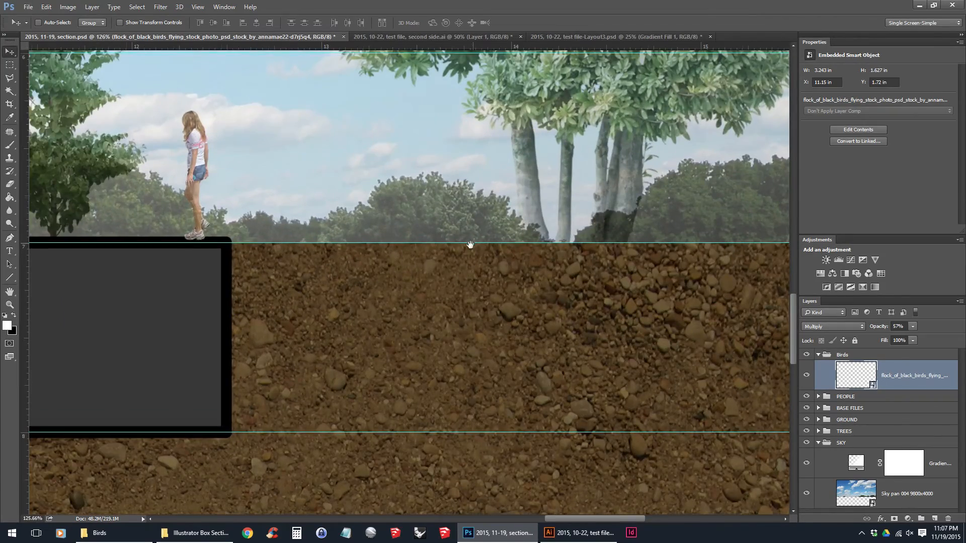
pyautogui.moveTo(470, 244); pyautogui.dragTo(322, 250)
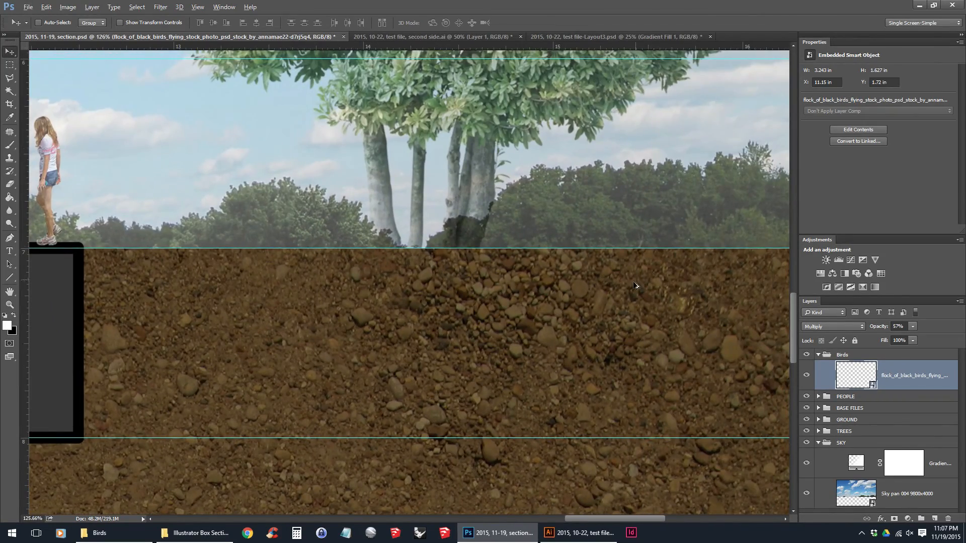
pyautogui.scroll(-2, 634, 284)
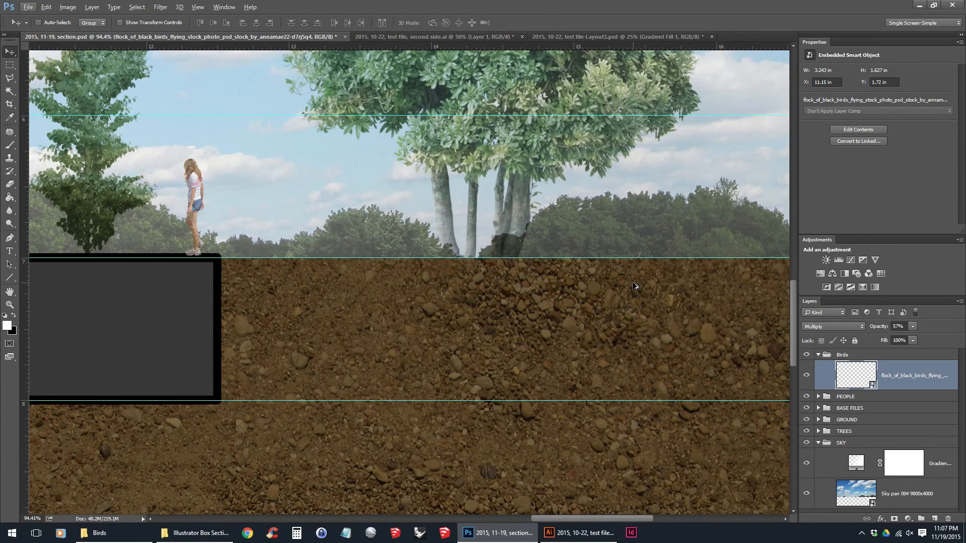
pyautogui.click(819, 354)
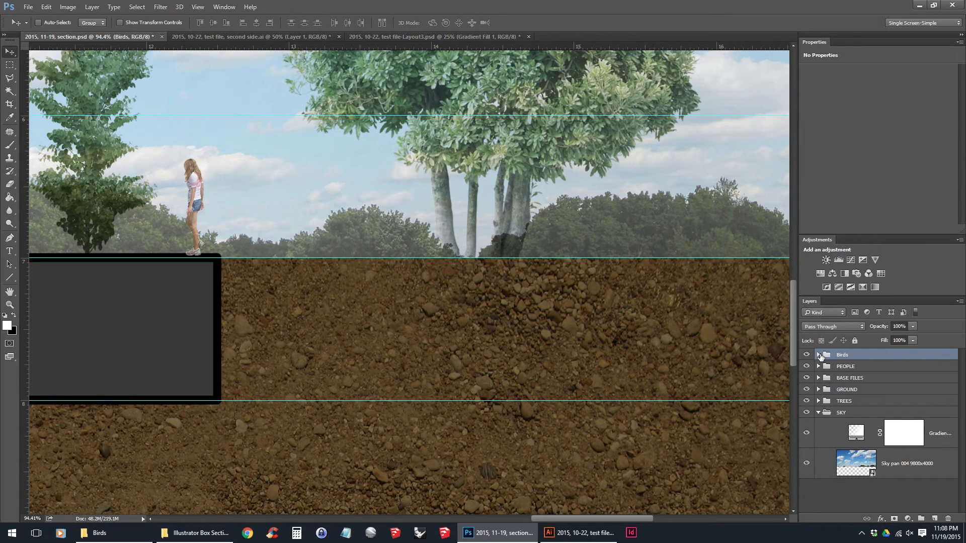
pyautogui.click(896, 390)
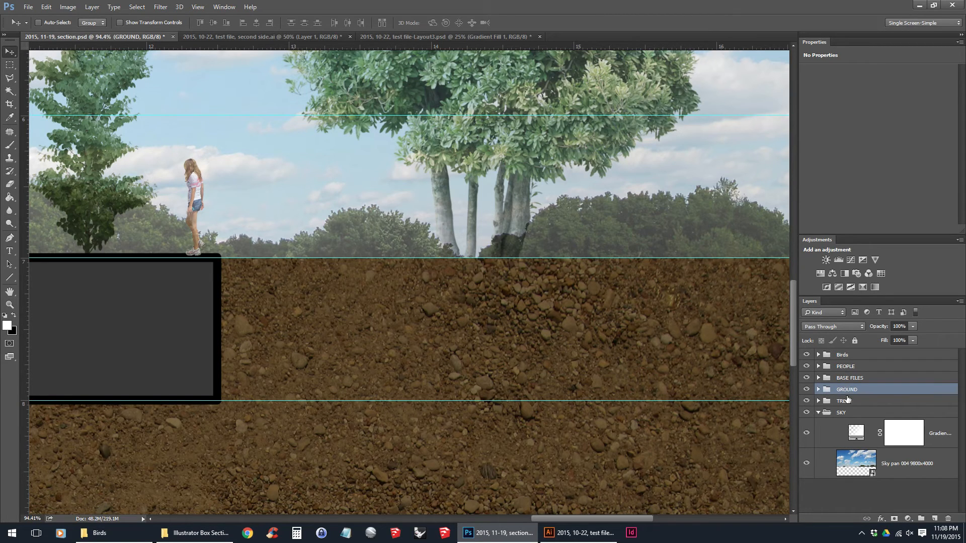
pyautogui.click(891, 518)
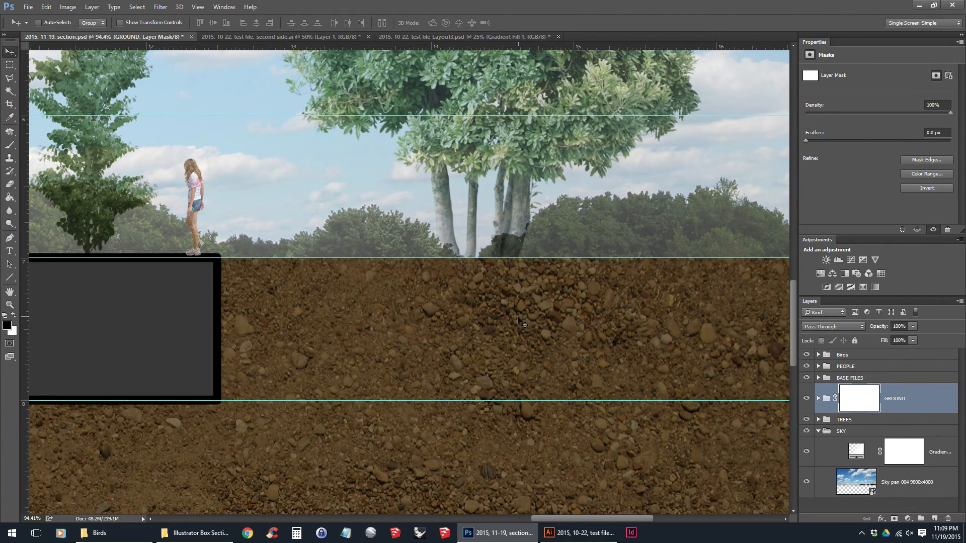
# Paint black on the GROUND mask with a 150 px brush at 25% flow, hiding a patch of soil below the large right-hand tree.
pyautogui.click(828, 401)
pyautogui.click(855, 401)
pyautogui.scroll(-3, 493, 312)
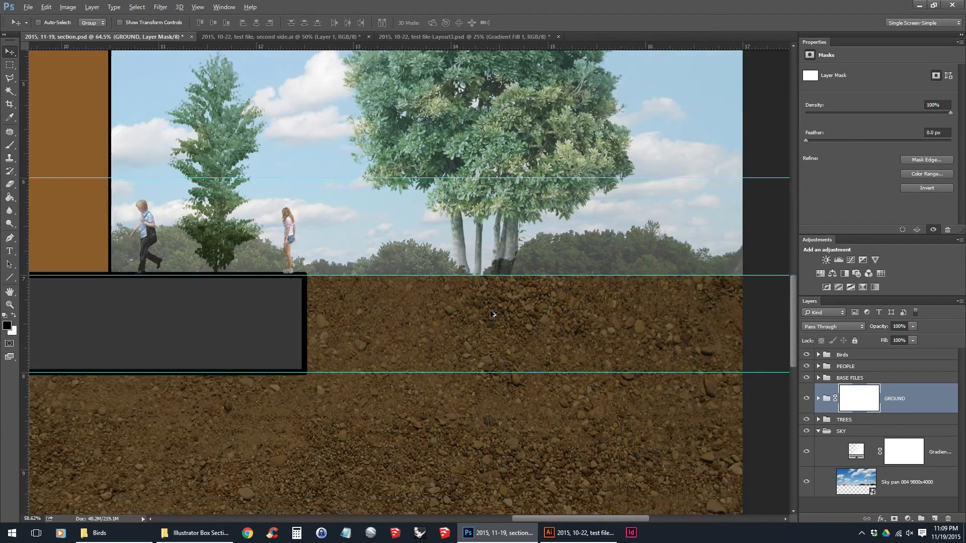
pyautogui.scroll(-3, 472, 282)
pyautogui.scroll(2, 229, 335)
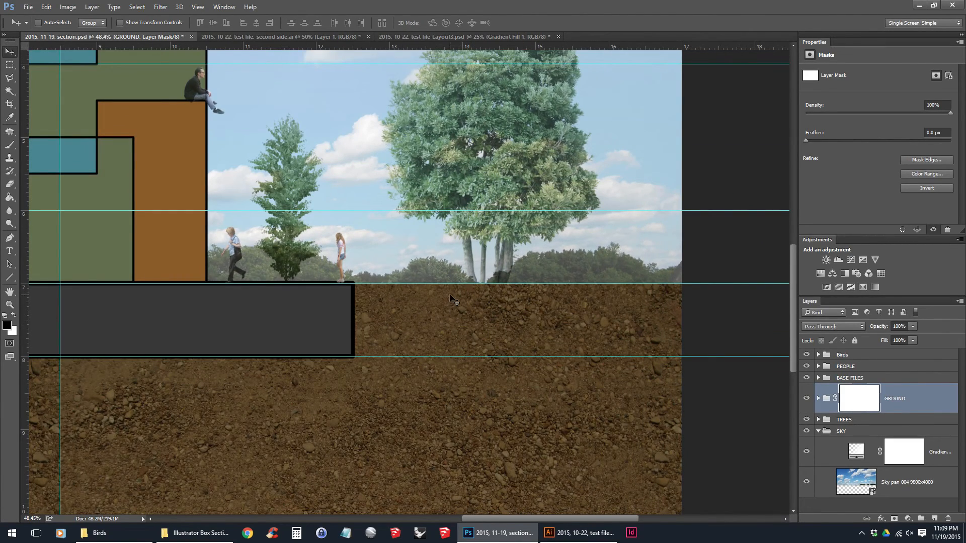
pyautogui.press('b')
pyautogui.moveTo(497, 326); pyautogui.dragTo(534, 289)
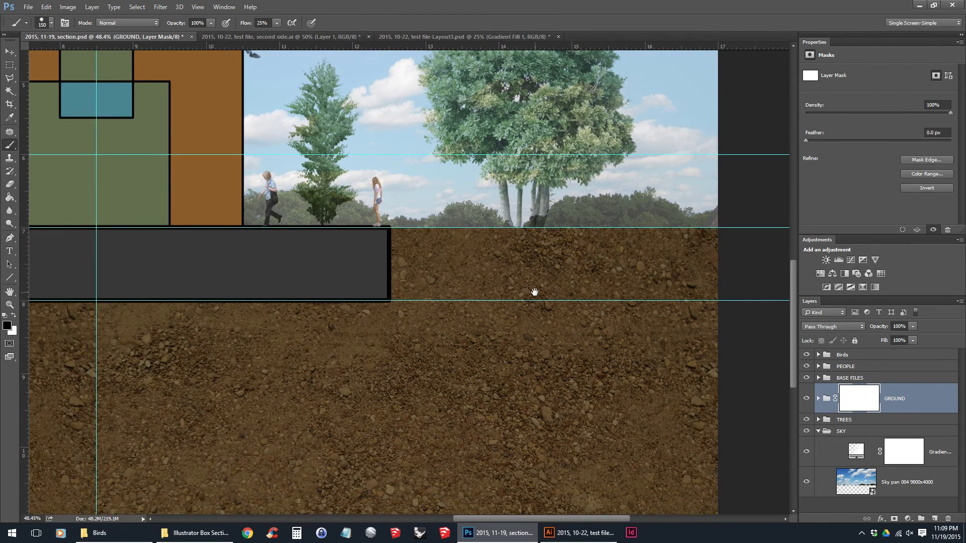
pyautogui.click(829, 401)
pyautogui.click(849, 401)
pyautogui.click(859, 400)
pyautogui.moveTo(606, 263)
pyautogui.mouseDown()
pyautogui.moveTo(569, 281)
pyautogui.moveTo(456, 374)
pyautogui.moveTo(421, 340)
pyautogui.moveTo(479, 290)
pyautogui.moveTo(455, 356)
pyautogui.moveTo(473, 312)
pyautogui.moveTo(513, 317)
pyautogui.moveTo(482, 304)
pyautogui.moveTo(496, 240)
pyautogui.moveTo(557, 209)
pyautogui.moveTo(563, 280)
pyautogui.mouseUp()
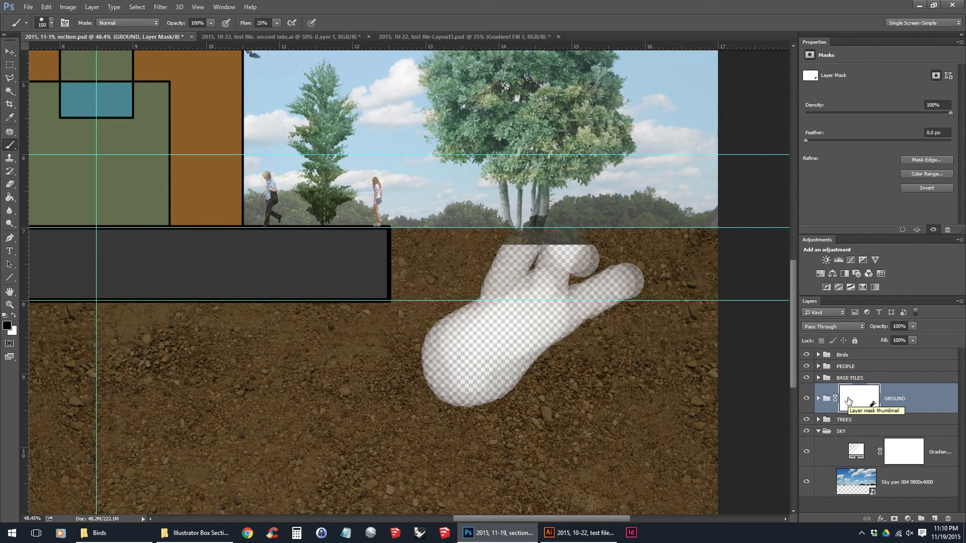
# Try erasing a stroke directly on the tan-gravel-dirt-ground3 copy layer below the foundation, and undo it.
pyautogui.click(818, 399)
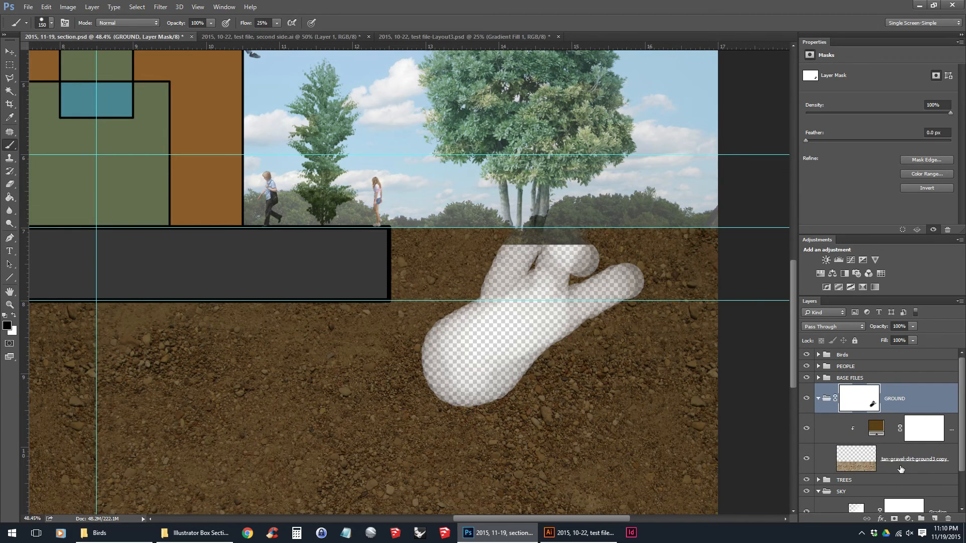
pyautogui.click(903, 467)
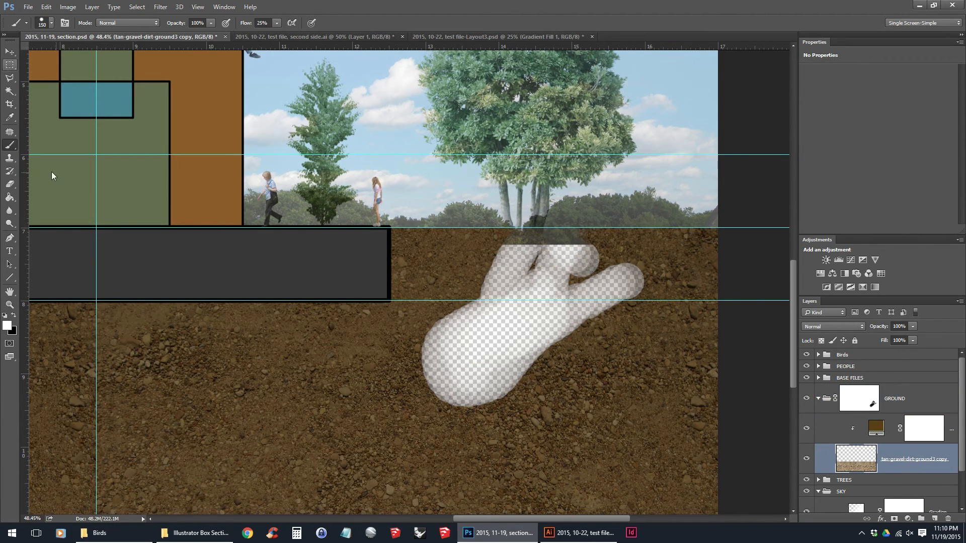
pyautogui.press('e')
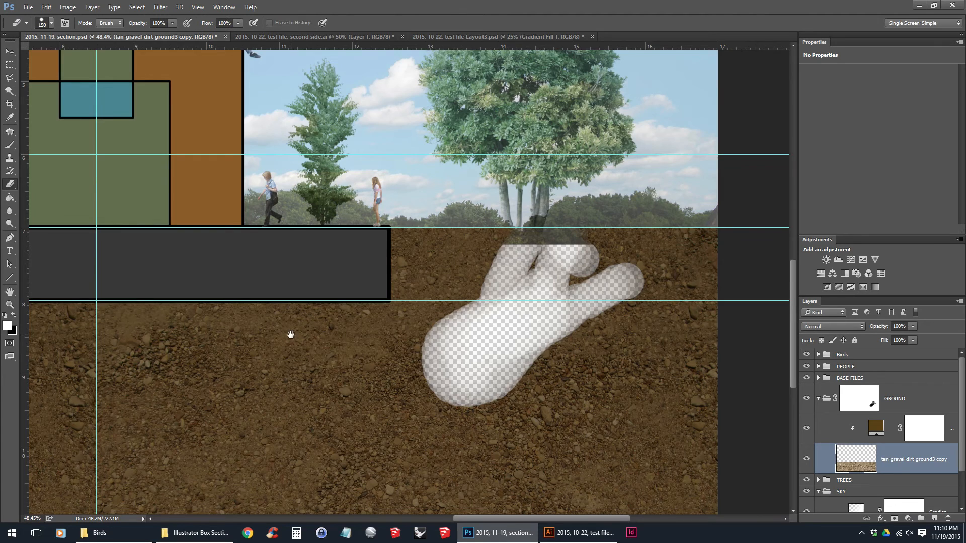
pyautogui.moveTo(290, 334); pyautogui.dragTo(427, 250)
pyautogui.moveTo(347, 300)
pyautogui.mouseDown()
pyautogui.moveTo(453, 302)
pyautogui.moveTo(529, 353)
pyautogui.mouseUp()
pyautogui.press('v')
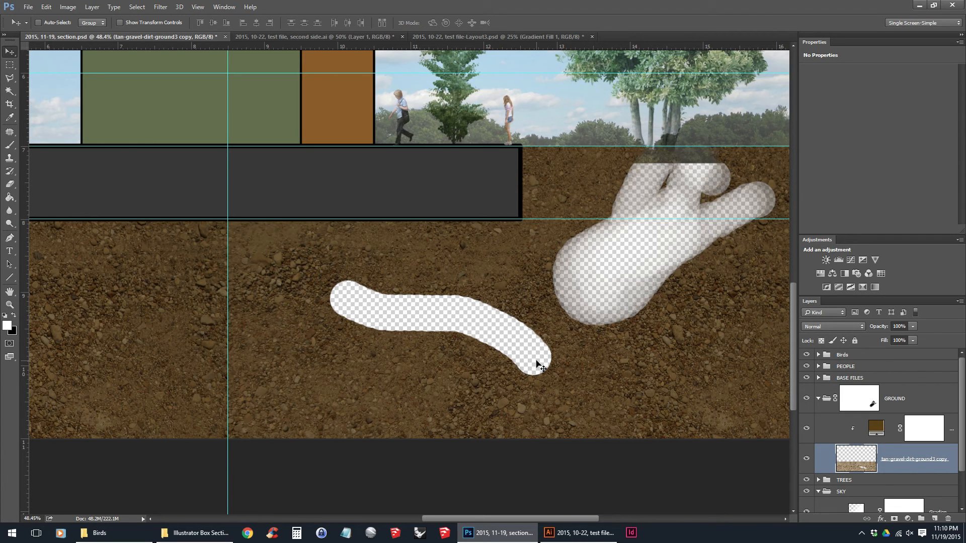
pyautogui.hotkey('ctrl', 'z')
# Paint white on the GROUND mask over the hidden patch below the large tree to bring the soil back.
pyautogui.scroll(3, 575, 262)
pyautogui.moveTo(610, 268); pyautogui.dragTo(523, 276)
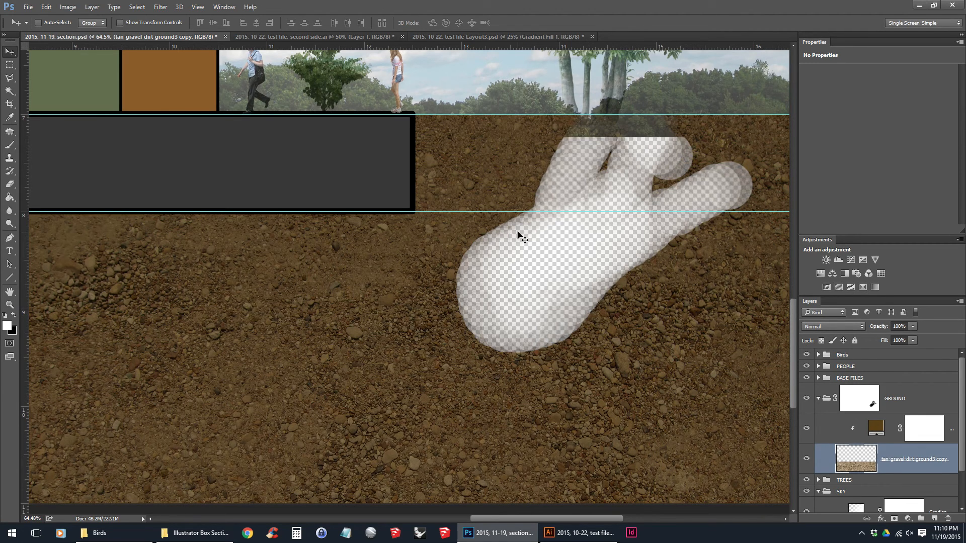
pyautogui.moveTo(576, 212); pyautogui.dragTo(544, 232)
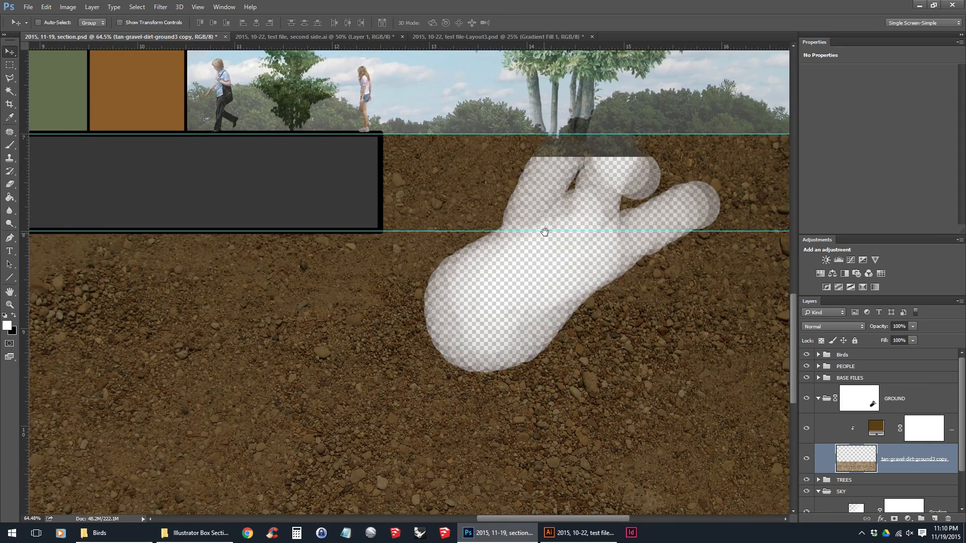
pyautogui.click(858, 401)
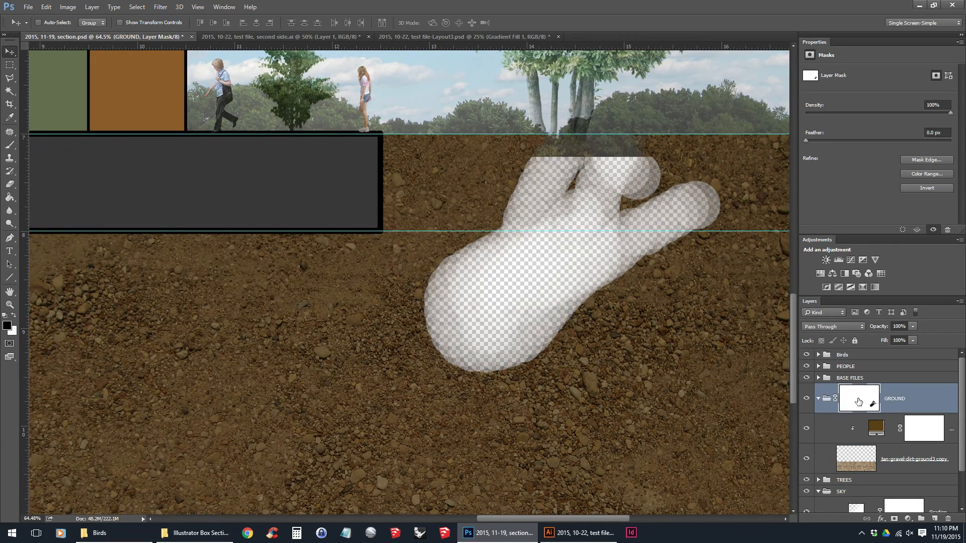
pyautogui.moveTo(555, 243); pyautogui.dragTo(514, 265)
pyautogui.press('b')
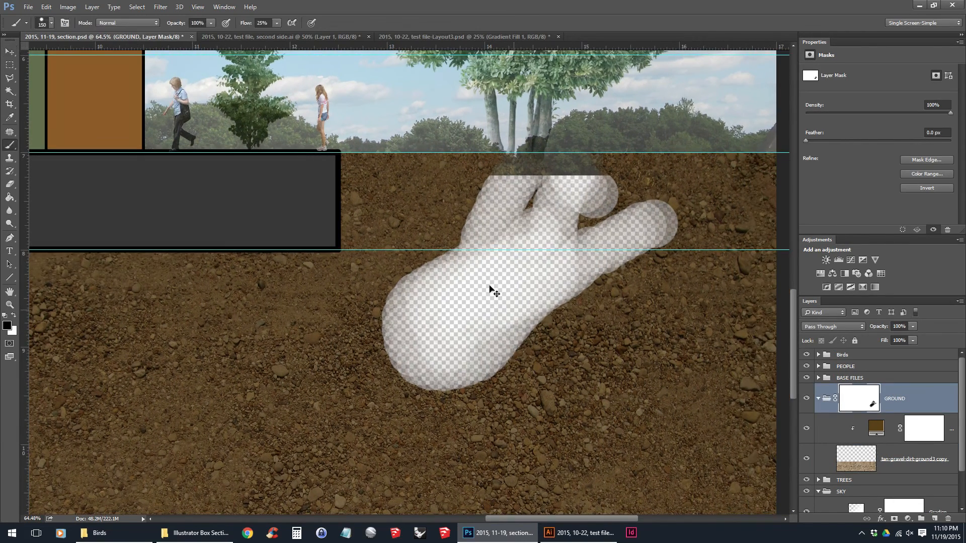
pyautogui.press('x')
pyautogui.moveTo(381, 265)
pyautogui.mouseDown()
pyautogui.moveTo(399, 341)
pyautogui.moveTo(376, 341)
pyautogui.moveTo(417, 243)
pyautogui.moveTo(635, 234)
pyautogui.moveTo(483, 191)
pyautogui.moveTo(654, 204)
pyautogui.moveTo(478, 231)
pyautogui.mouseUp()
pyautogui.moveTo(401, 215)
pyautogui.mouseDown()
pyautogui.moveTo(377, 334)
pyautogui.moveTo(456, 292)
pyautogui.mouseUp()
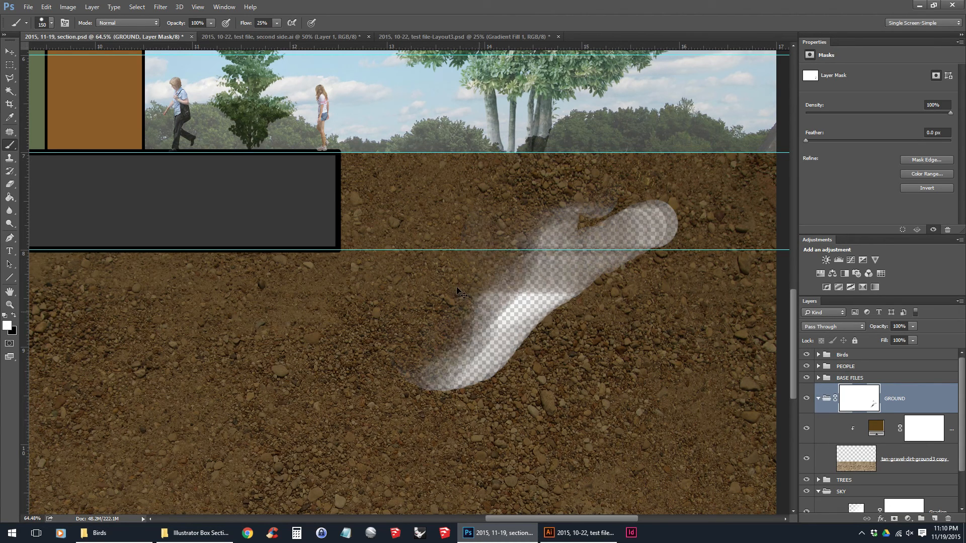
pyautogui.press(']')
pyautogui.press(']')
pyautogui.moveTo(599, 161)
pyautogui.mouseDown()
pyautogui.moveTo(503, 301)
pyautogui.moveTo(594, 267)
pyautogui.moveTo(463, 353)
pyautogui.moveTo(511, 342)
pyautogui.mouseUp()
pyautogui.moveTo(513, 268); pyautogui.dragTo(497, 132)
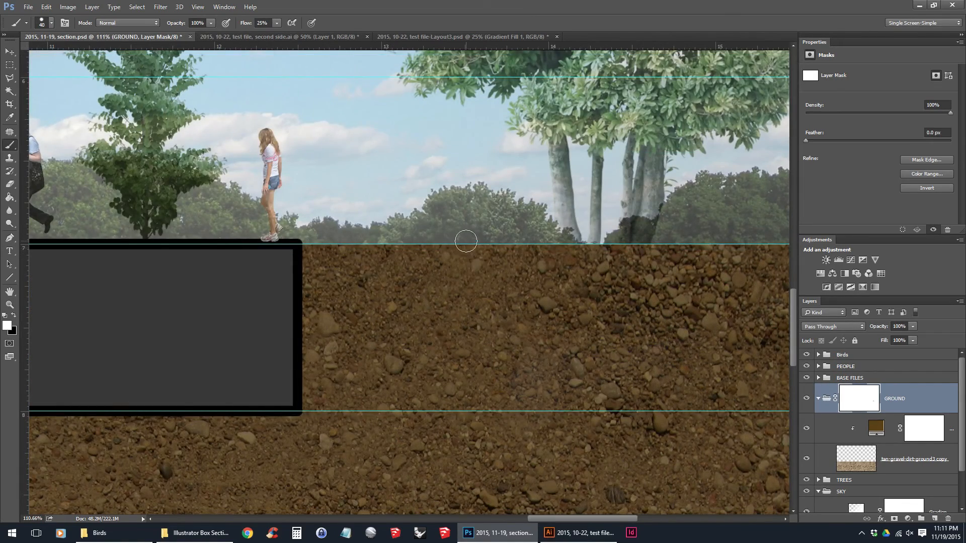
# Mask out a slightly uneven soil edge right of the foundation with a black 30 px brush at 100% flow, and hide the guides.
pyautogui.scroll(1, 466, 240)
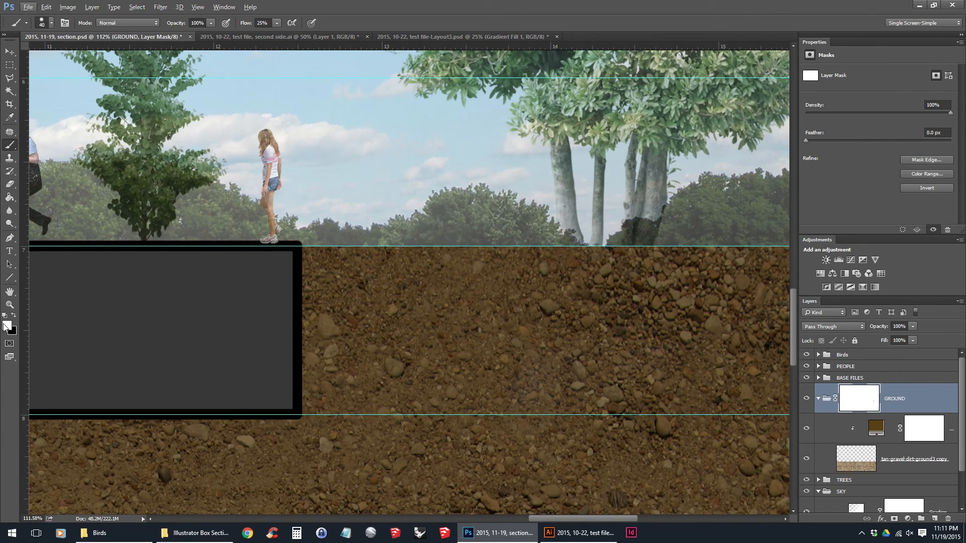
pyautogui.press('x')
pyautogui.scroll(5, 421, 255)
pyautogui.click(275, 23)
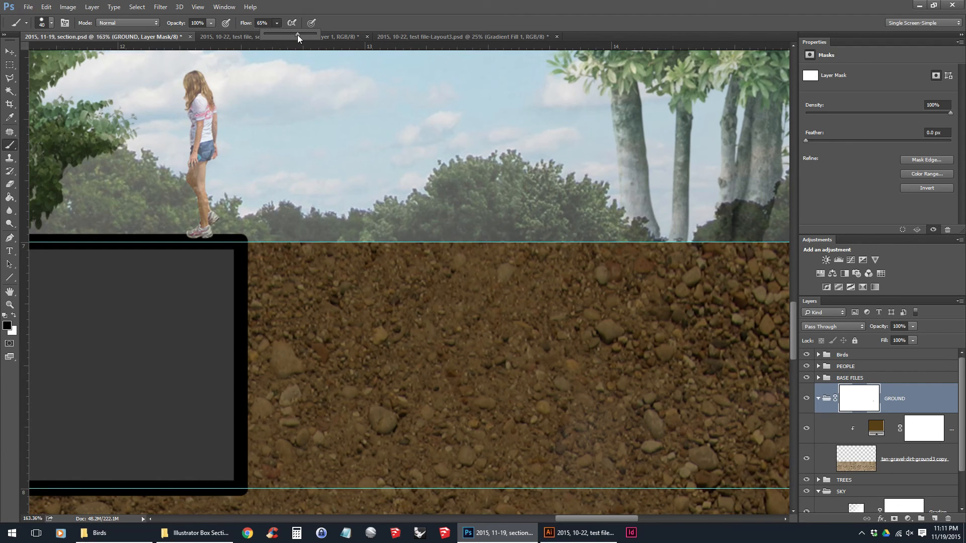
pyautogui.moveTo(308, 35); pyautogui.dragTo(403, 7)
pyautogui.moveTo(407, 242); pyautogui.dragTo(364, 246)
pyautogui.press('[')
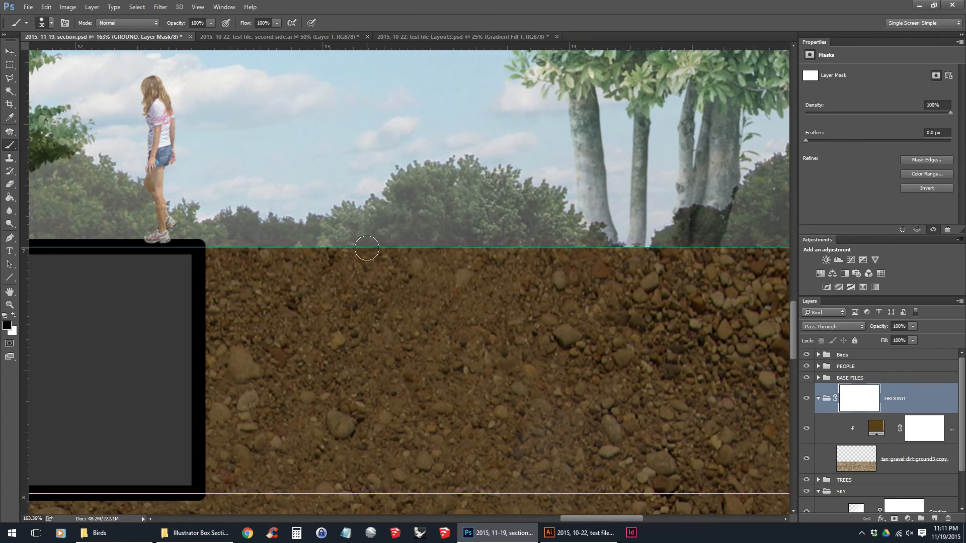
pyautogui.moveTo(679, 249); pyautogui.dragTo(217, 259)
pyautogui.moveTo(720, 249); pyautogui.dragTo(635, 254)
pyautogui.moveTo(772, 256); pyautogui.dragTo(436, 259)
pyautogui.hotkey('ctrl', 'z')
pyautogui.moveTo(623, 259); pyautogui.dragTo(634, 256)
pyautogui.moveTo(778, 254); pyautogui.dragTo(171, 253)
pyautogui.moveTo(296, 251); pyautogui.dragTo(591, 251)
pyautogui.moveTo(374, 245); pyautogui.dragTo(567, 244)
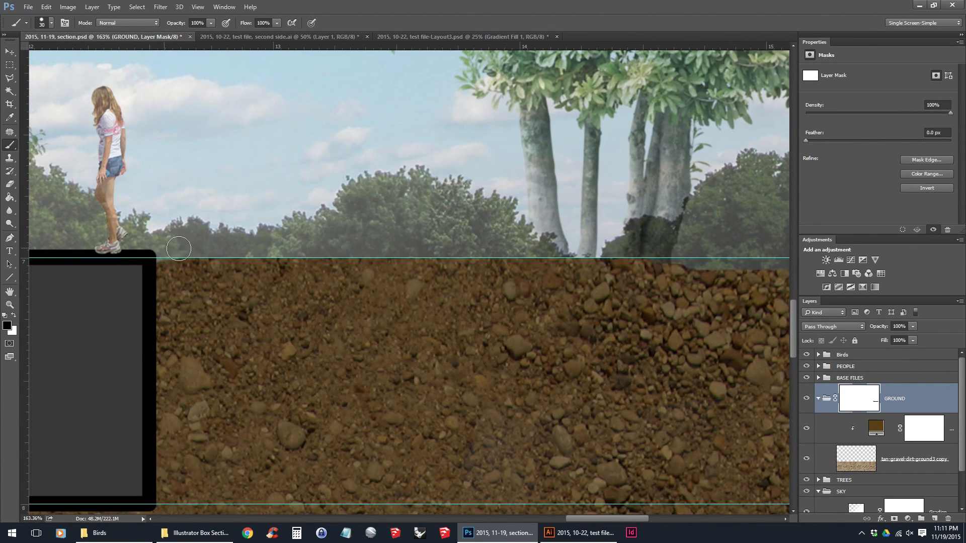
pyautogui.moveTo(225, 249); pyautogui.dragTo(661, 250)
pyautogui.press('v')
pyautogui.hotkey('ctrl', 'h')
pyautogui.scroll(-10, 494, 219)
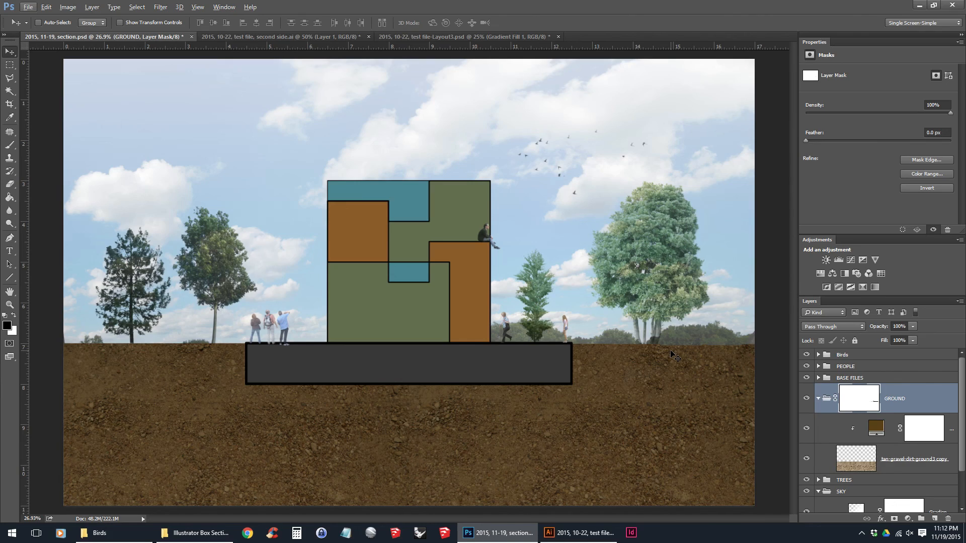
# Paint black on the GROUND mask along the soil's top edge beneath the two left-hand trees, making the ground line uneven.
pyautogui.scroll(7, 151, 365)
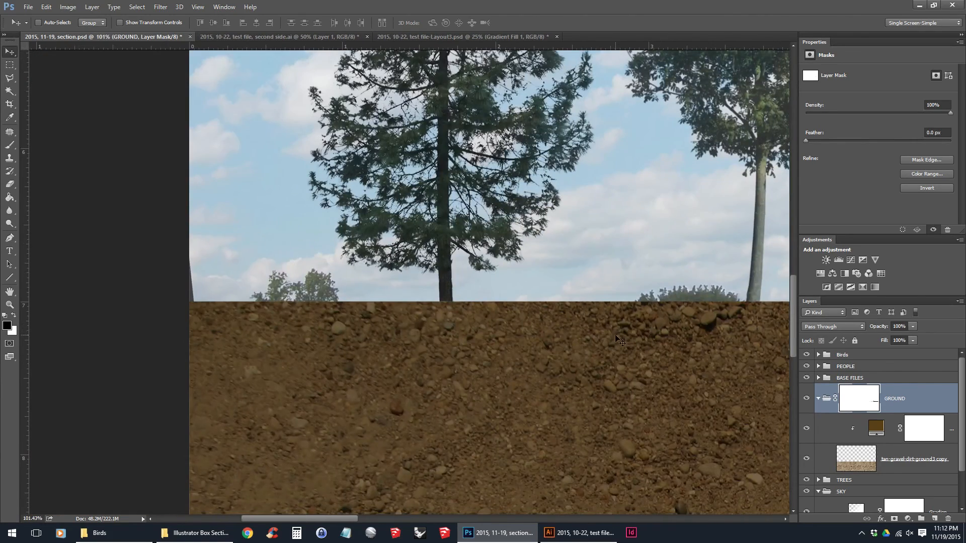
pyautogui.moveTo(616, 337); pyautogui.dragTo(478, 334)
pyautogui.press('b')
pyautogui.moveTo(735, 296); pyautogui.dragTo(302, 299)
pyautogui.moveTo(397, 301); pyautogui.dragTo(478, 301)
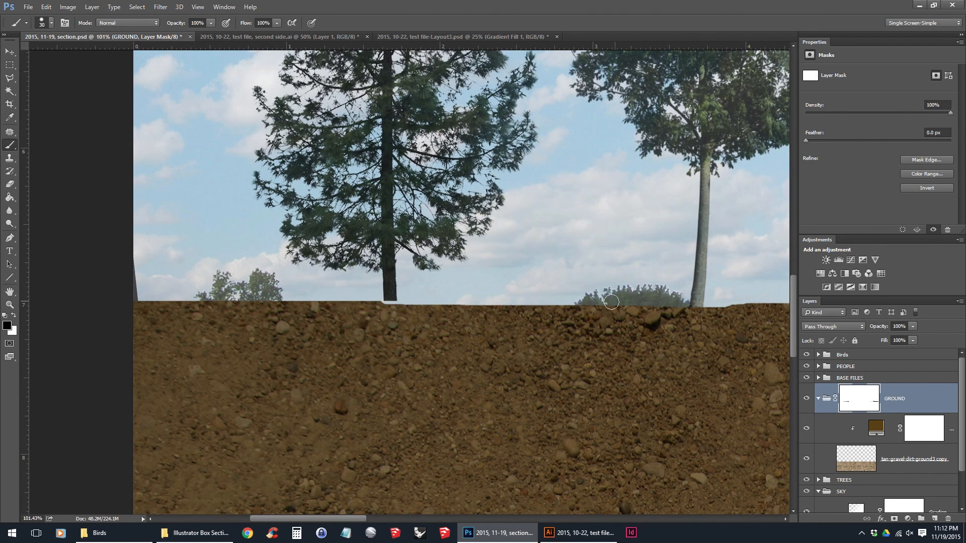
pyautogui.moveTo(580, 300)
pyautogui.mouseDown()
pyautogui.moveTo(525, 300)
pyautogui.moveTo(593, 300)
pyautogui.mouseUp()
pyautogui.moveTo(431, 292); pyautogui.dragTo(532, 280)
pyautogui.moveTo(619, 290); pyautogui.dragTo(500, 289)
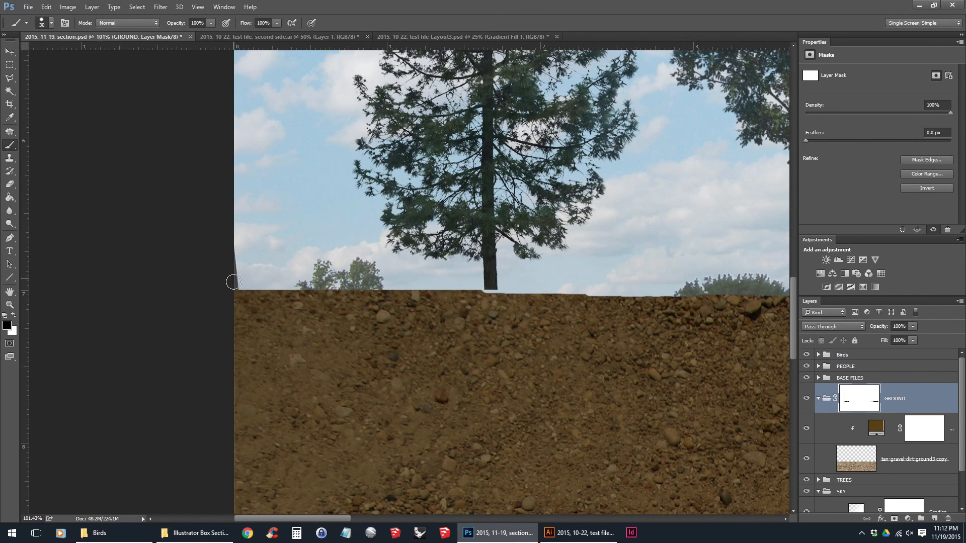
pyautogui.moveTo(284, 285)
pyautogui.mouseDown()
pyautogui.moveTo(490, 287)
pyautogui.moveTo(384, 287)
pyautogui.moveTo(596, 340)
pyautogui.moveTo(519, 308)
pyautogui.mouseUp()
# Nudge the Tree (9) layer down to Y 4.14 in so its trunk meets the lowered ground edge.
pyautogui.press('v')
pyautogui.scroll(2, 579, 353)
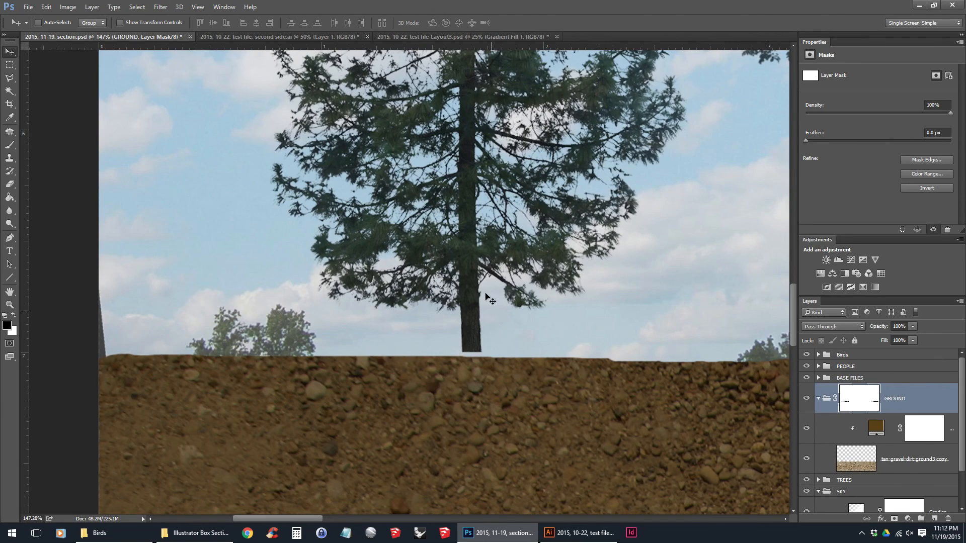
pyautogui.keyDown('ctrl'); pyautogui.click(475, 240); pyautogui.keyUp('ctrl')
pyautogui.press('Down')
pyautogui.press('Down')
pyautogui.press('Down')
pyautogui.press('Down')
pyautogui.press('Down')
pyautogui.press('Down')
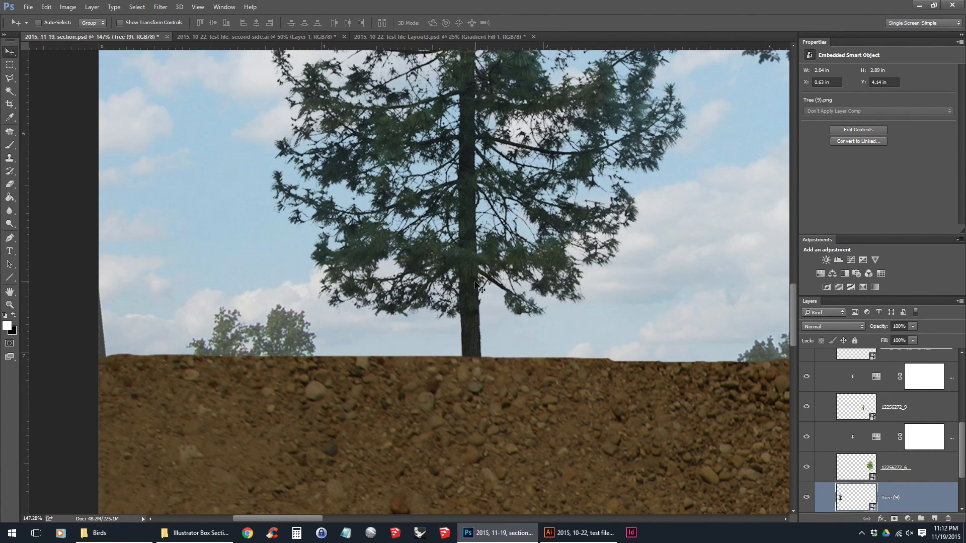
pyautogui.scroll(-4, 427, 295)
pyautogui.moveTo(725, 292); pyautogui.dragTo(234, 289)
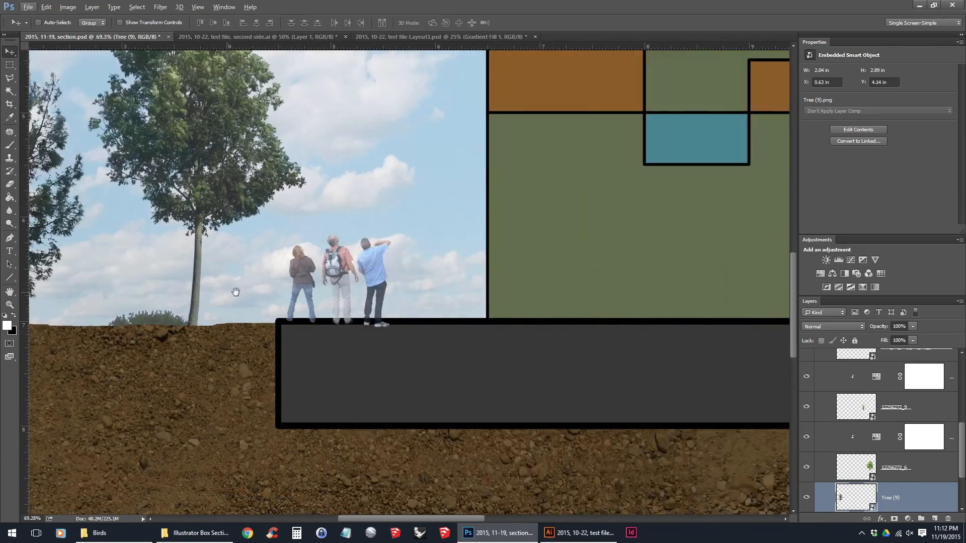
pyautogui.moveTo(760, 291); pyautogui.dragTo(198, 293)
pyautogui.moveTo(547, 330); pyautogui.dragTo(639, 332)
pyautogui.hotkey('ctrl', '0')
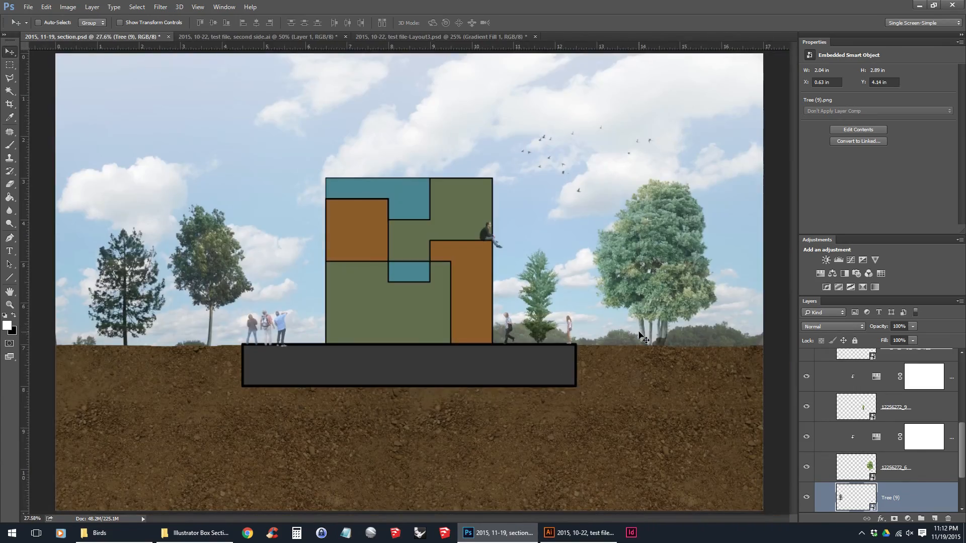